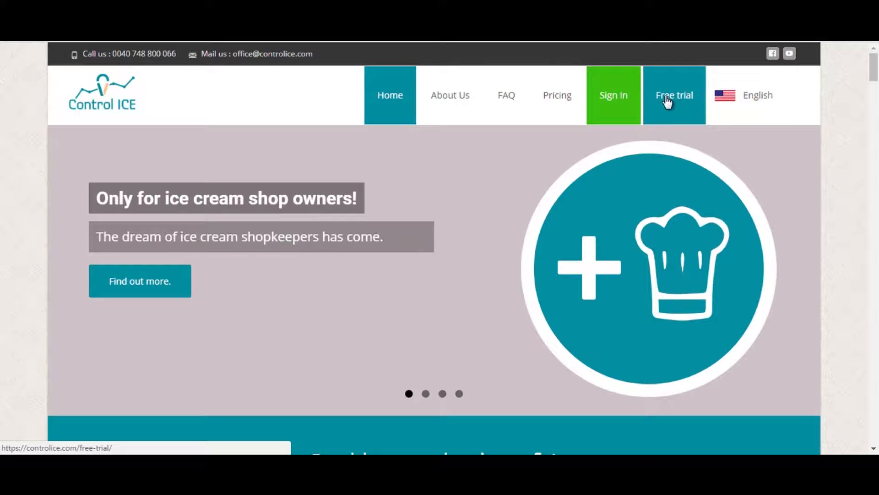
Sign up for a free trial shop 'My Ice Cream shop' with an e-mail and password, accepting the terms.
{"action": "left_click", "coordinate": [670, 102]}
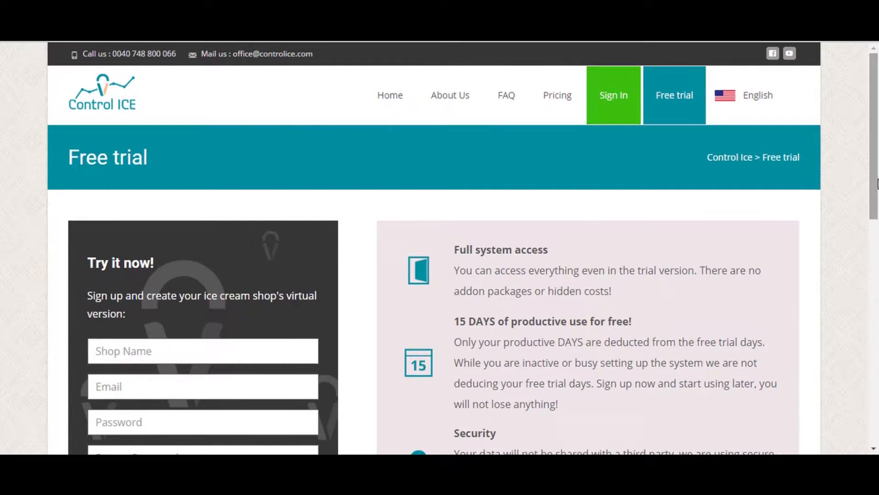
{"action": "scroll", "coordinate": [877, 183], "scroll_direction": "down", "scroll_amount": 3}
{"action": "left_click", "coordinate": [282, 203]}
{"action": "left_click", "coordinate": [273, 231]}
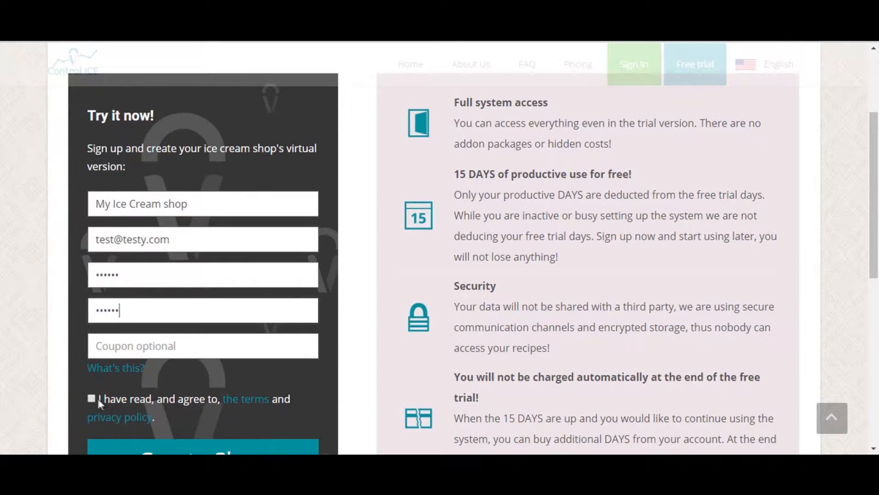
{"action": "left_click", "coordinate": [91, 398]}
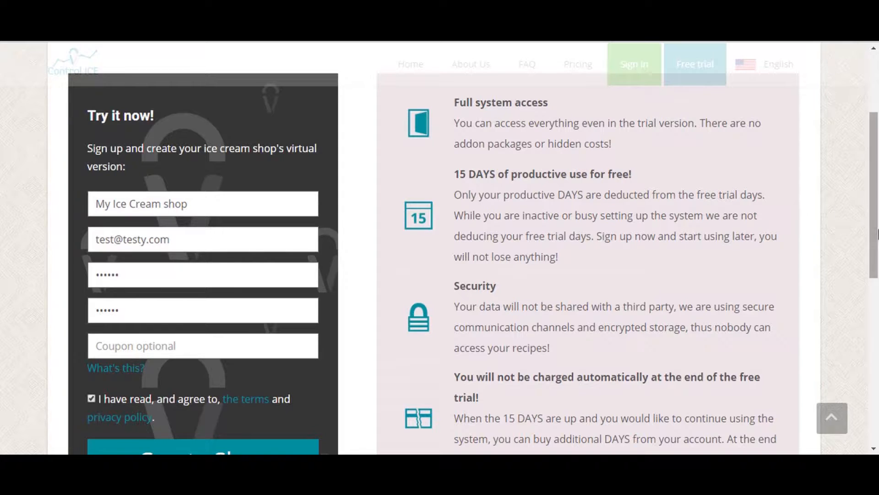
{"action": "scroll", "coordinate": [876, 237], "scroll_direction": "down", "scroll_amount": 2}
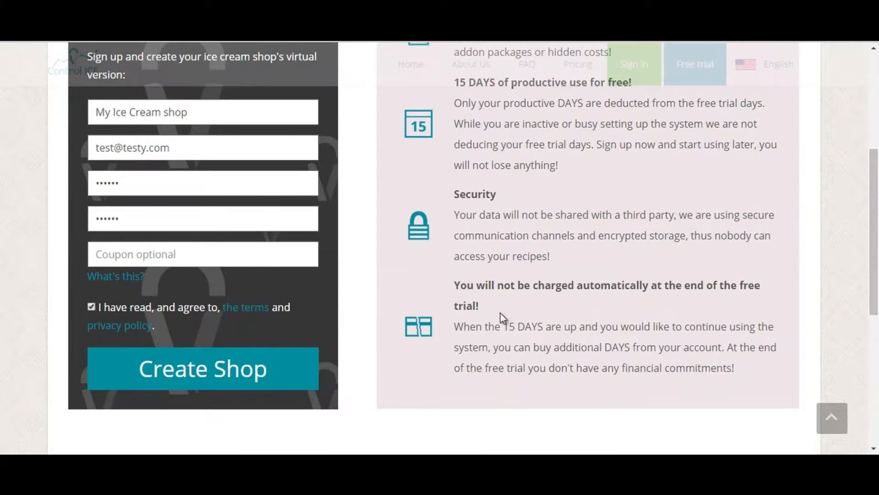
{"action": "left_click", "coordinate": [270, 365]}
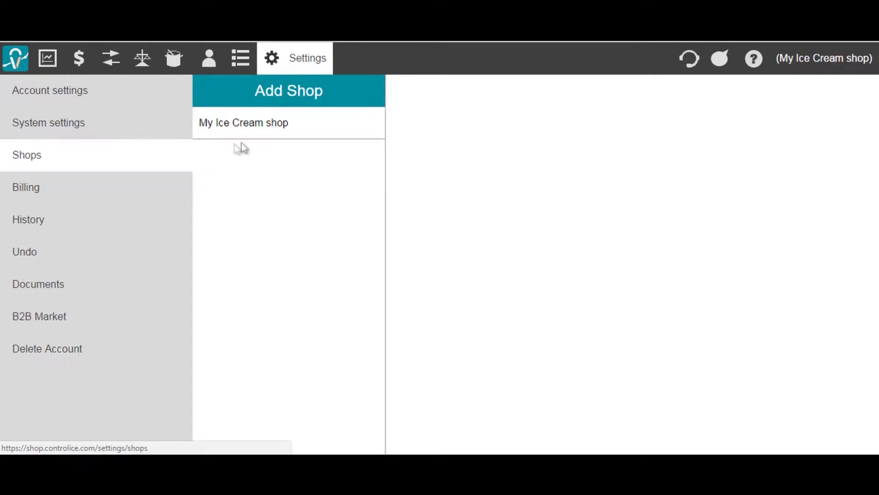
Open My Ice Cream shop's details and look over its city, street, number and zip fields.
{"action": "left_click", "coordinate": [278, 97]}
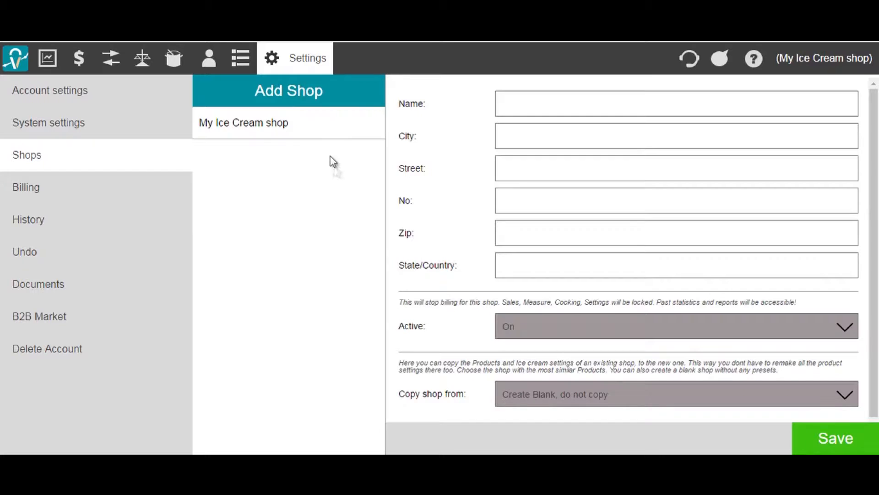
{"action": "left_click", "coordinate": [328, 130]}
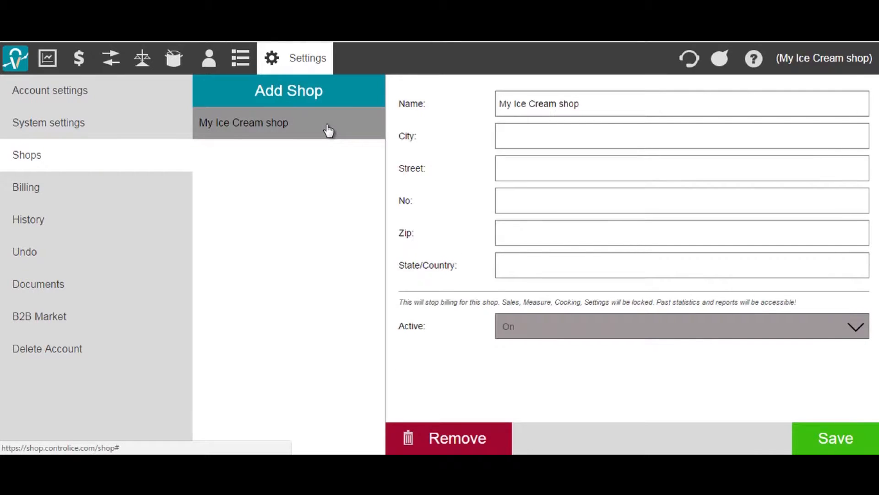
{"action": "left_click", "coordinate": [514, 133]}
{"action": "left_click", "coordinate": [518, 175]}
{"action": "left_click", "coordinate": [517, 200]}
{"action": "left_click", "coordinate": [514, 237]}
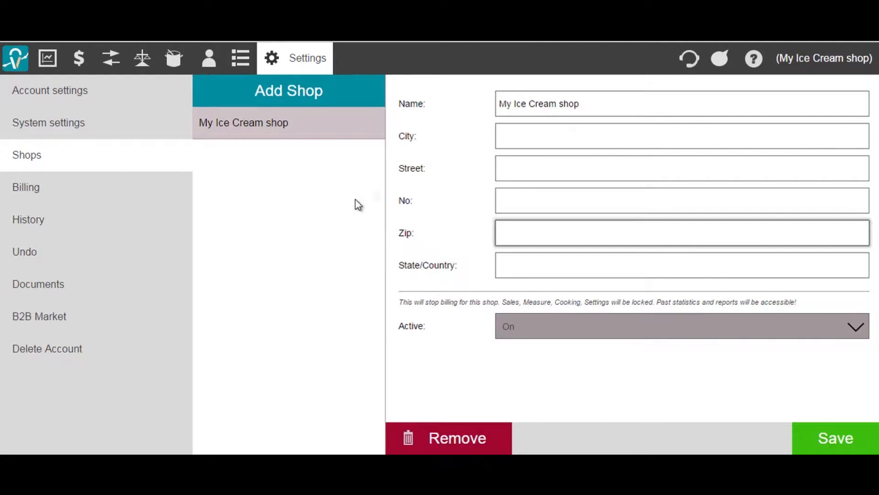
Show and hide the shops page help notes twice, then go to System settings.
{"action": "left_click", "coordinate": [753, 62]}
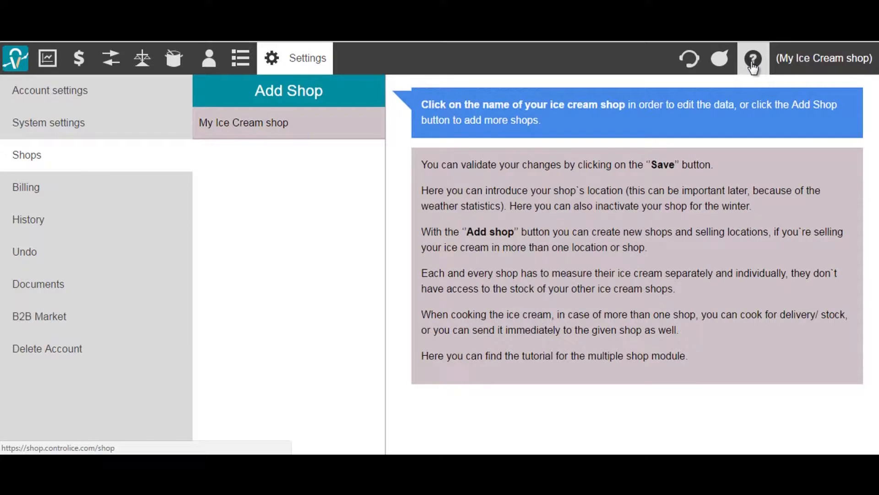
{"action": "left_click", "coordinate": [753, 64]}
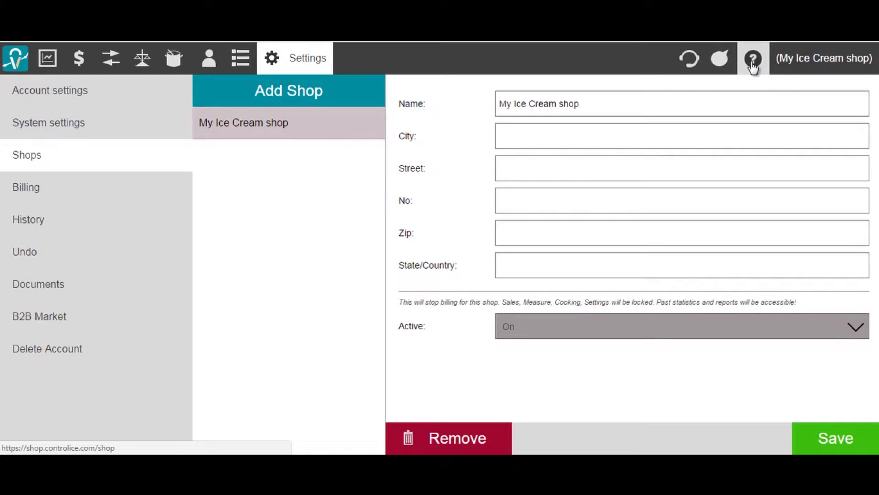
{"action": "left_click", "coordinate": [754, 65]}
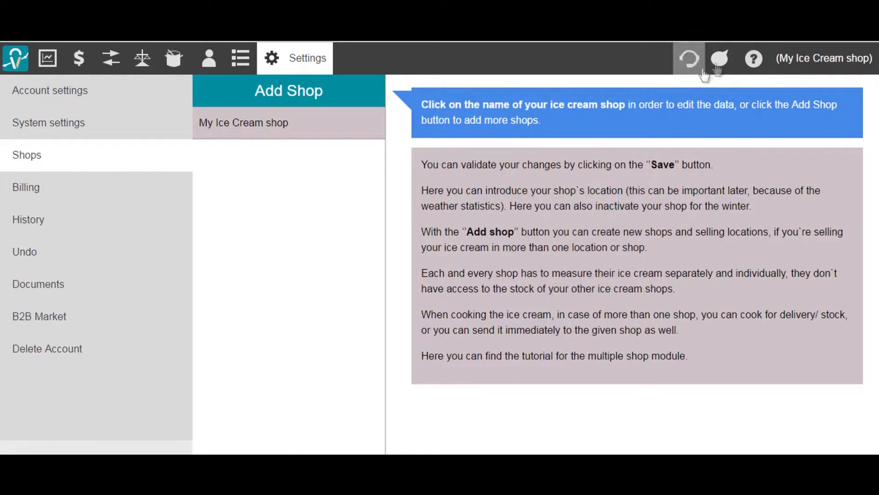
{"action": "left_click", "coordinate": [753, 59]}
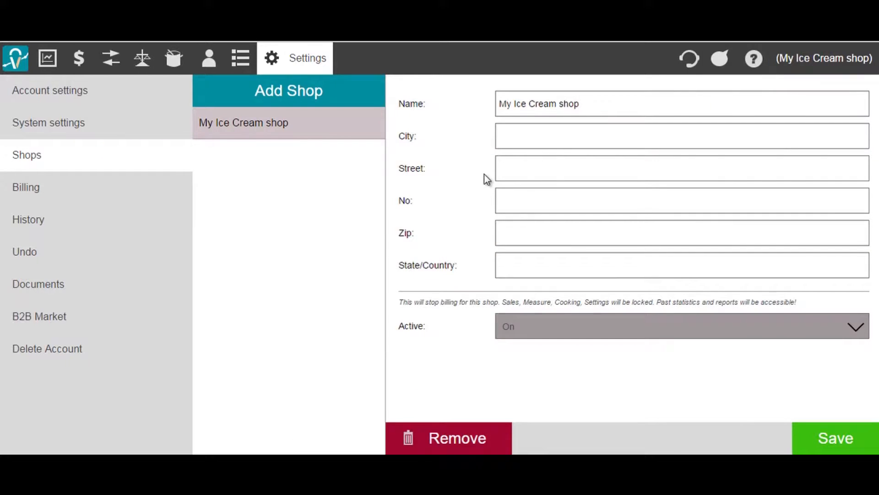
{"action": "left_click", "coordinate": [149, 127]}
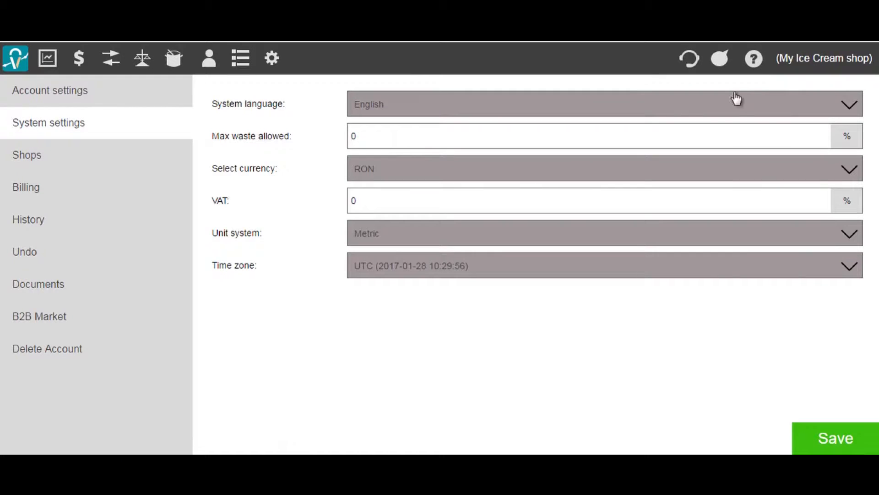
Glance at the system settings help and keep English as the system language.
{"action": "left_click", "coordinate": [755, 64]}
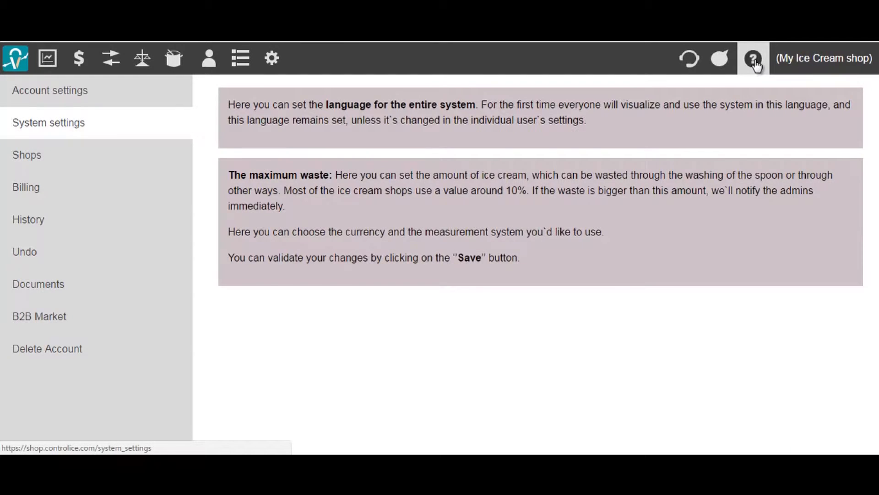
{"action": "left_click", "coordinate": [755, 64]}
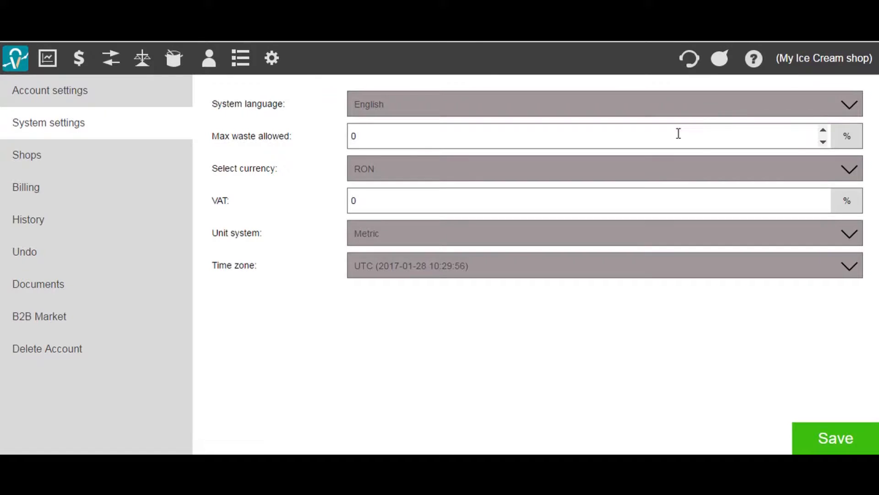
{"action": "left_click", "coordinate": [571, 109]}
{"action": "left_click", "coordinate": [571, 109]}
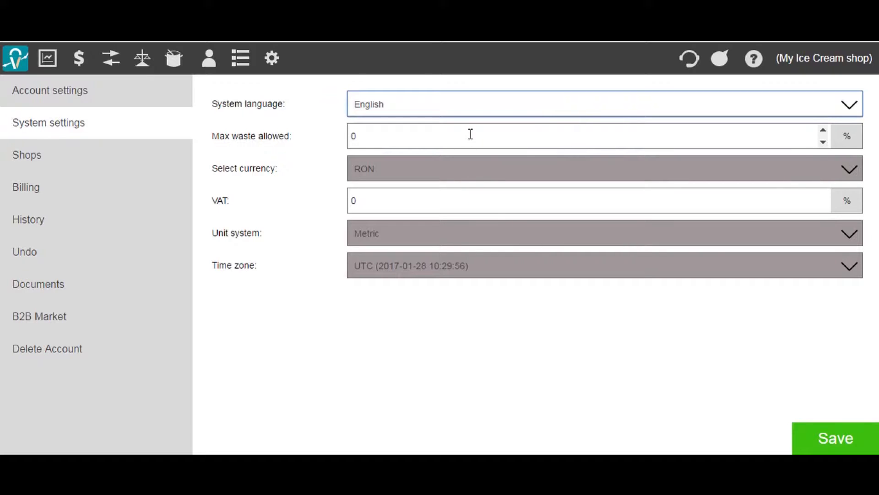
{"action": "left_click", "coordinate": [385, 205]}
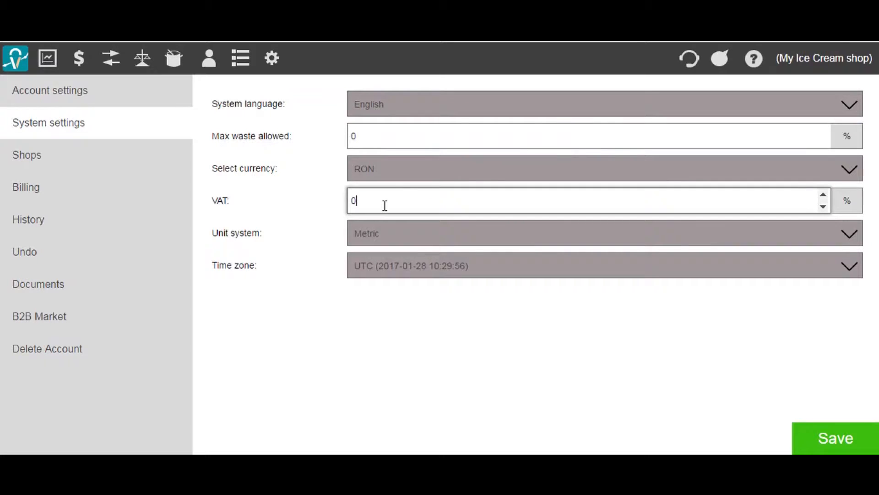
Set max waste allowed to 10%, currency to USD and VAT to 9%, and save.
{"action": "left_click", "coordinate": [393, 140]}
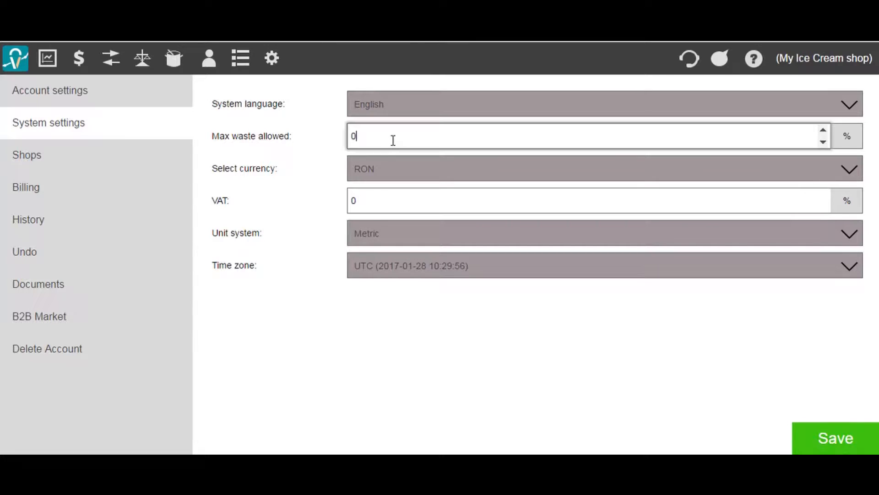
{"action": "key", "text": "BackSpace"}
{"action": "type", "text": "10"}
{"action": "left_click", "coordinate": [392, 178]}
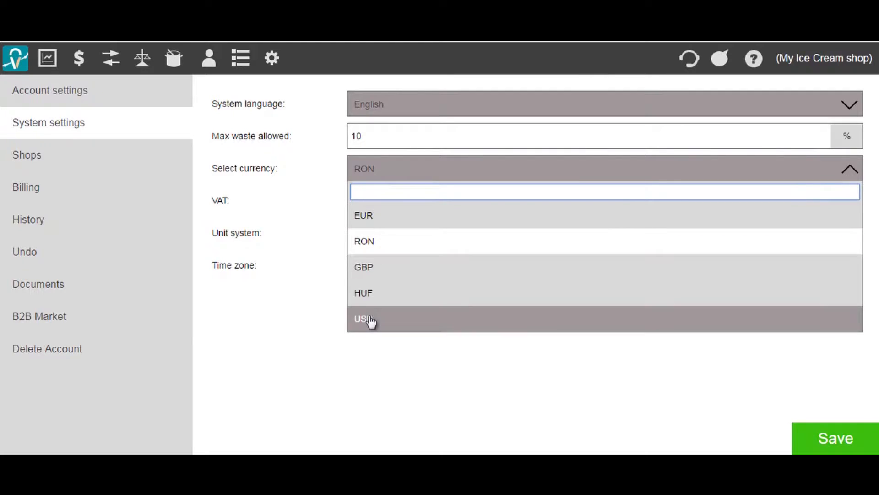
{"action": "left_click", "coordinate": [371, 320]}
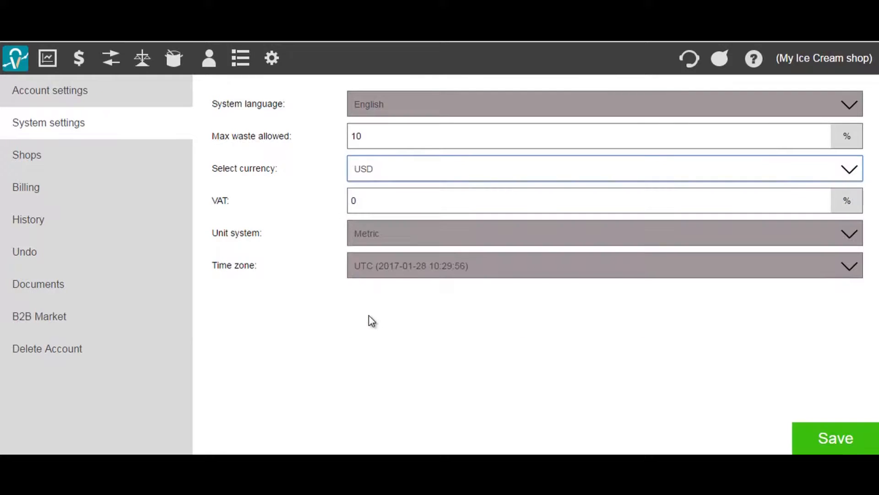
{"action": "left_click", "coordinate": [386, 198]}
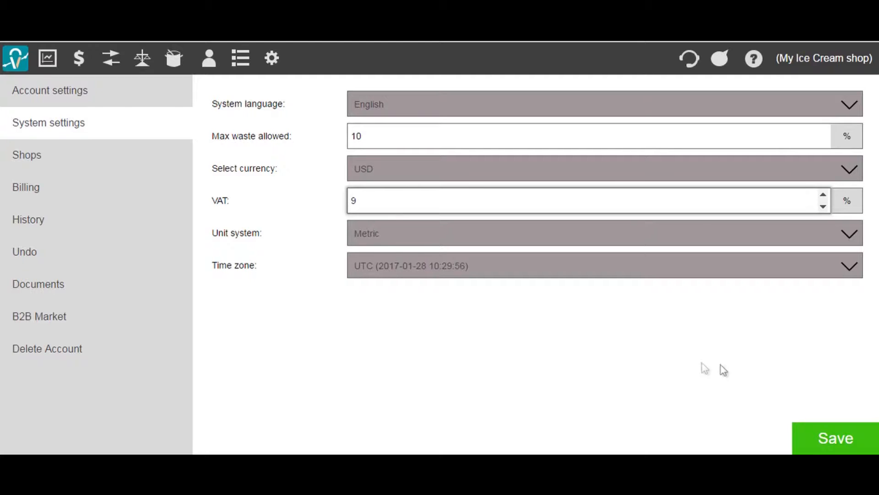
{"action": "left_click", "coordinate": [822, 443]}
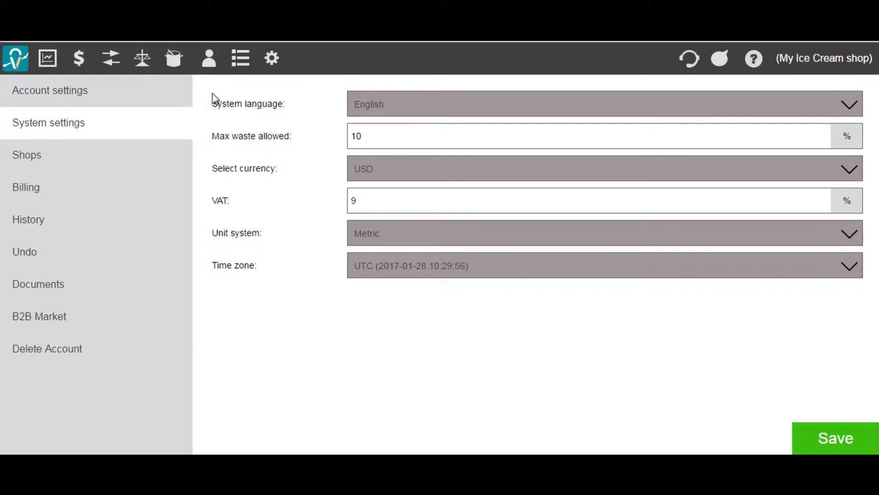
{"action": "mouse_move", "coordinate": [235, 65]}
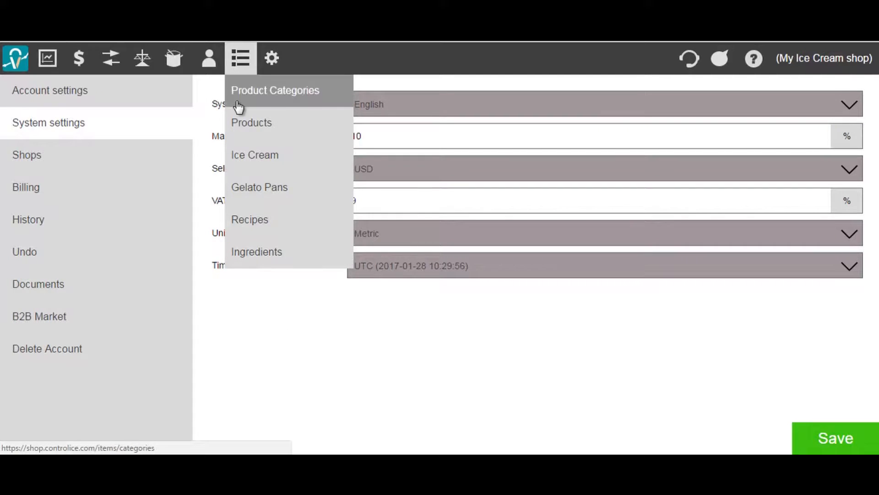
Open the ingredients list (Cream, Milk, Sugar, Water) and start a new ingredient, typing then clearing 'Po'.
{"action": "left_click", "coordinate": [249, 247]}
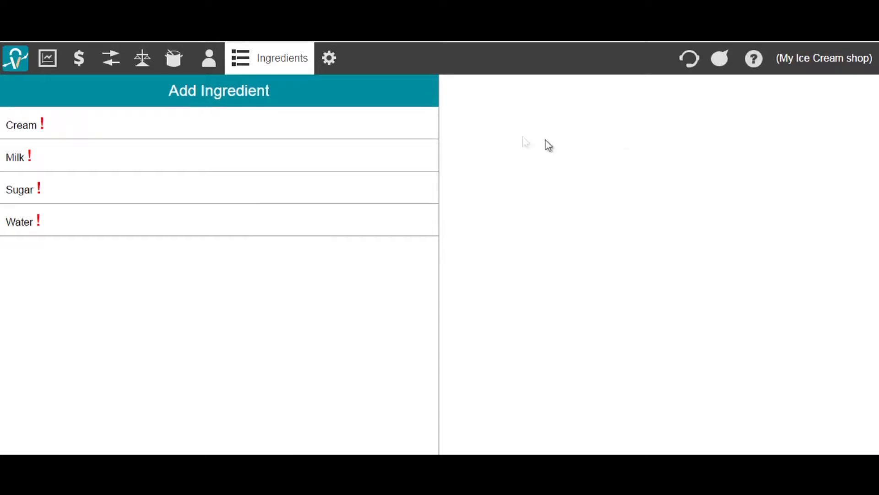
{"action": "left_click", "coordinate": [381, 101]}
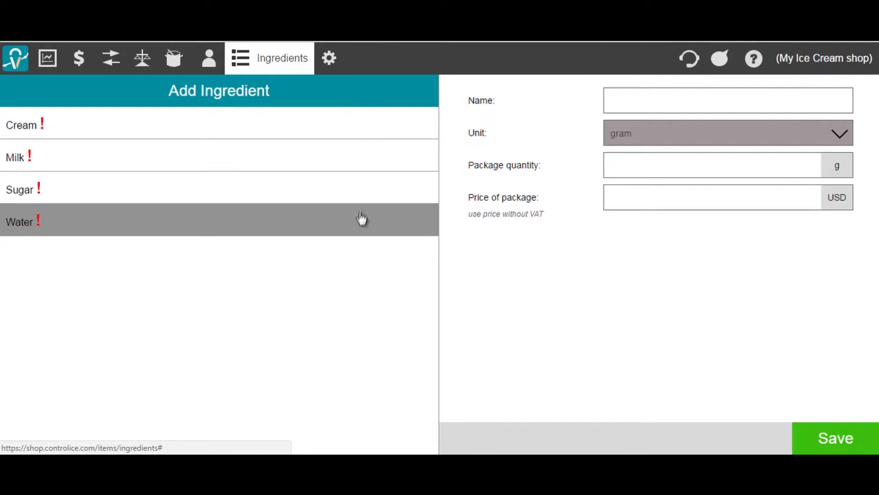
{"action": "left_click", "coordinate": [375, 104]}
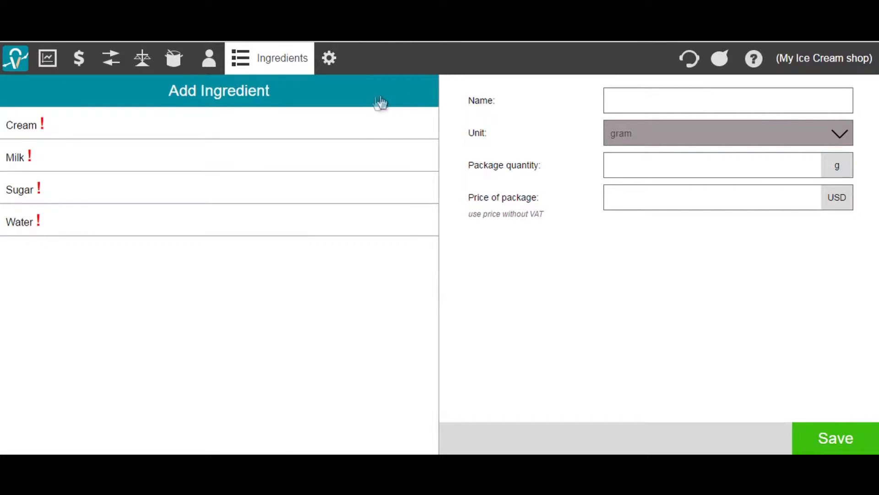
{"action": "left_click", "coordinate": [618, 103]}
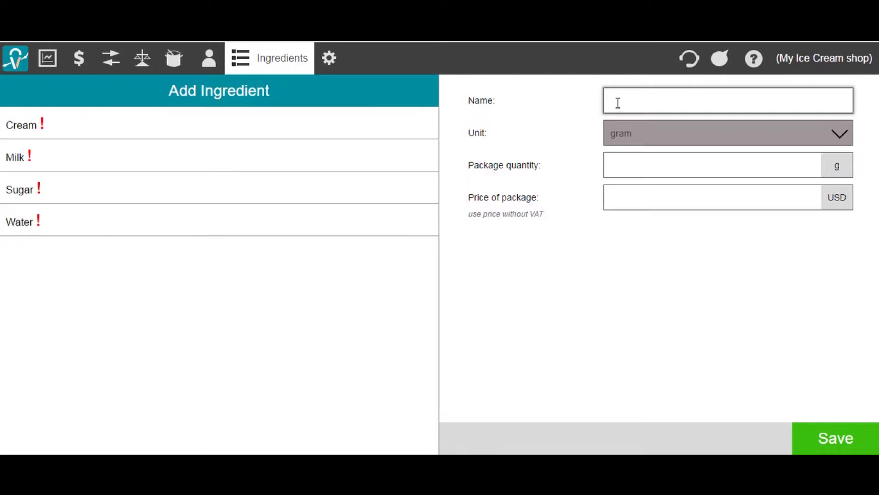
{"action": "type", "text": "Po"}
{"action": "key", "text": "BackSpace"}
{"action": "key", "text": "BackSpace"}
{"action": "key", "text": "BackSpace"}
Choose litres as the draft ingredient's unit, then move on to the Gelato Pans page.
{"action": "left_click", "coordinate": [661, 138]}
{"action": "left_click", "coordinate": [650, 187]}
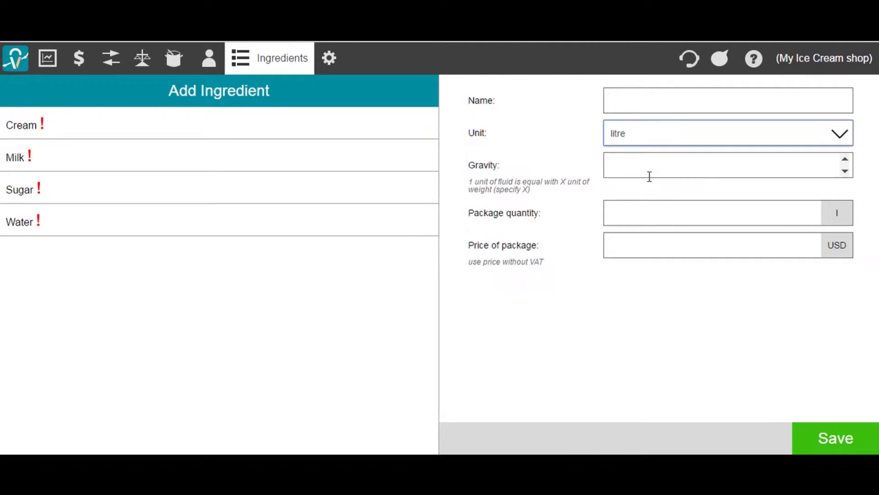
{"action": "left_click", "coordinate": [646, 167]}
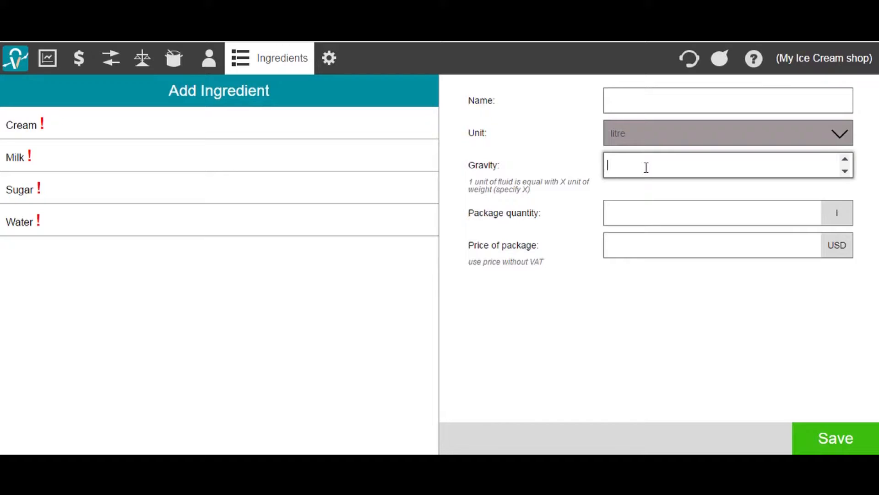
{"action": "left_click", "coordinate": [643, 98]}
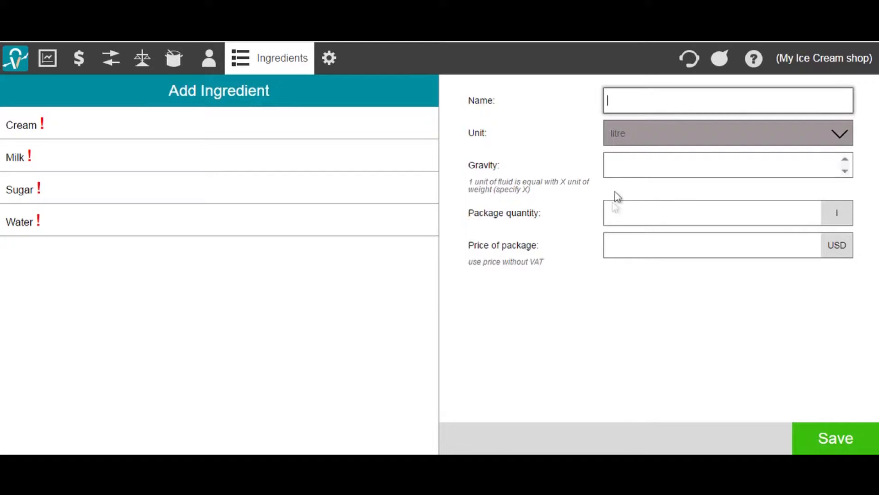
{"action": "mouse_move", "coordinate": [278, 69]}
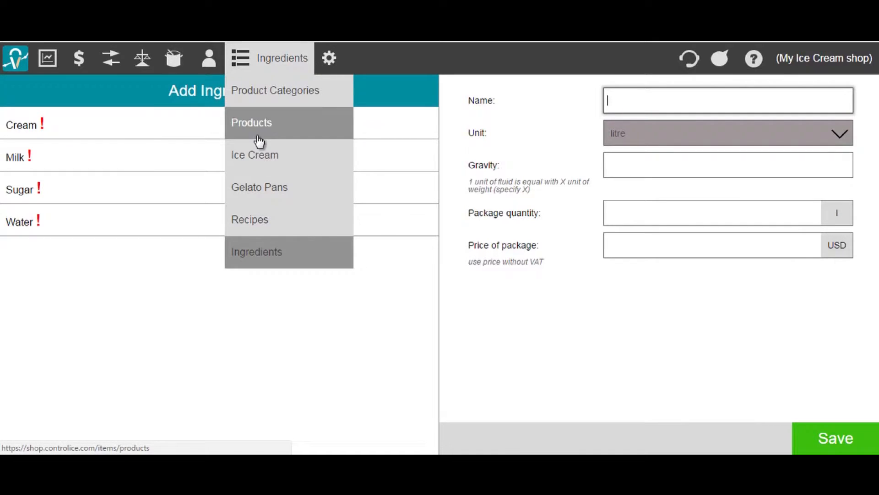
{"action": "left_click", "coordinate": [255, 200]}
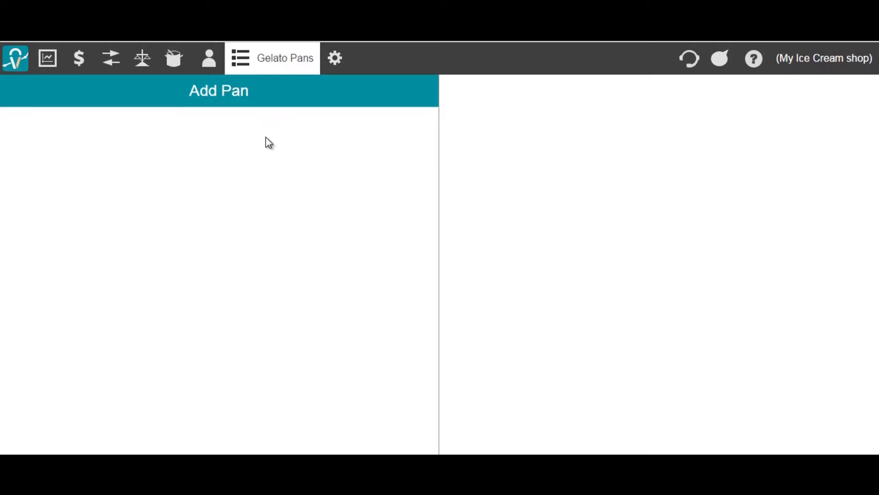
Add a batch of gelato pans with prefix B, numbered 1 to 16, weighing 100 g each.
{"action": "left_click", "coordinate": [267, 97]}
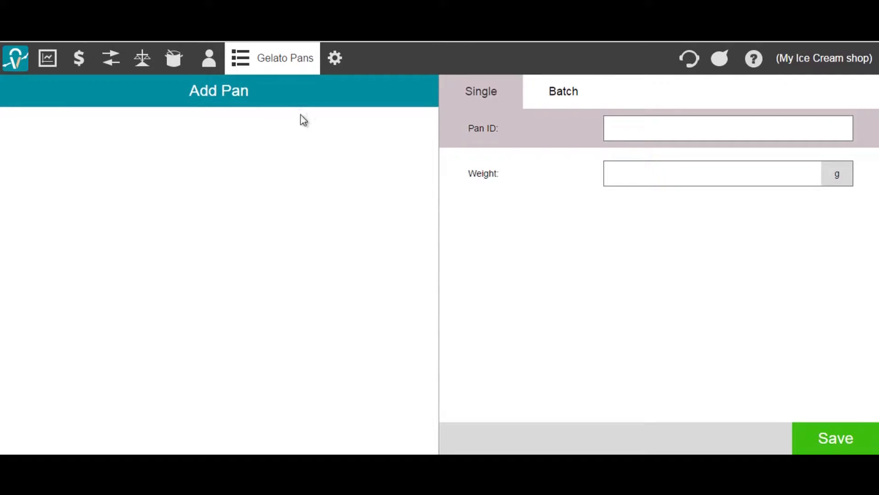
{"action": "left_click", "coordinate": [558, 102]}
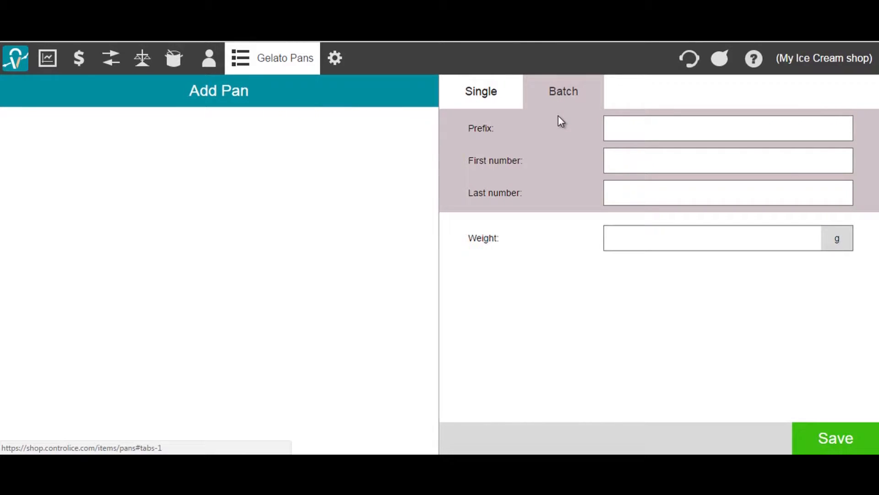
{"action": "left_click", "coordinate": [611, 128]}
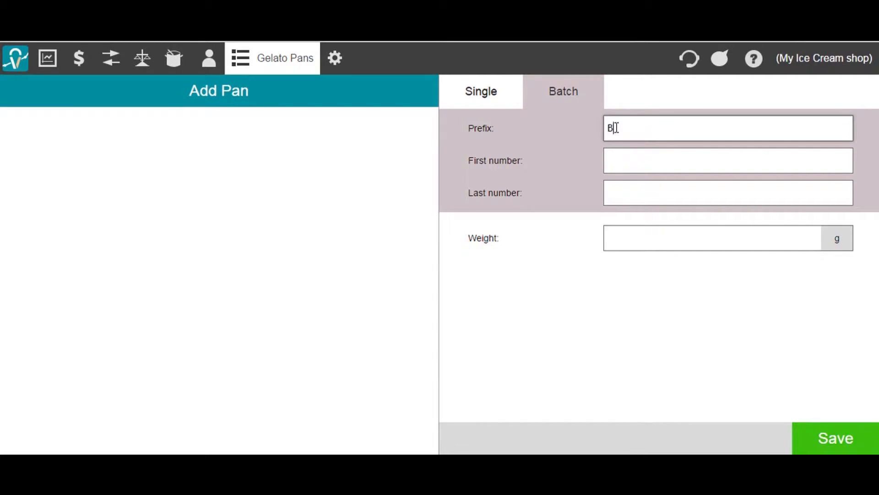
{"action": "left_click", "coordinate": [621, 156]}
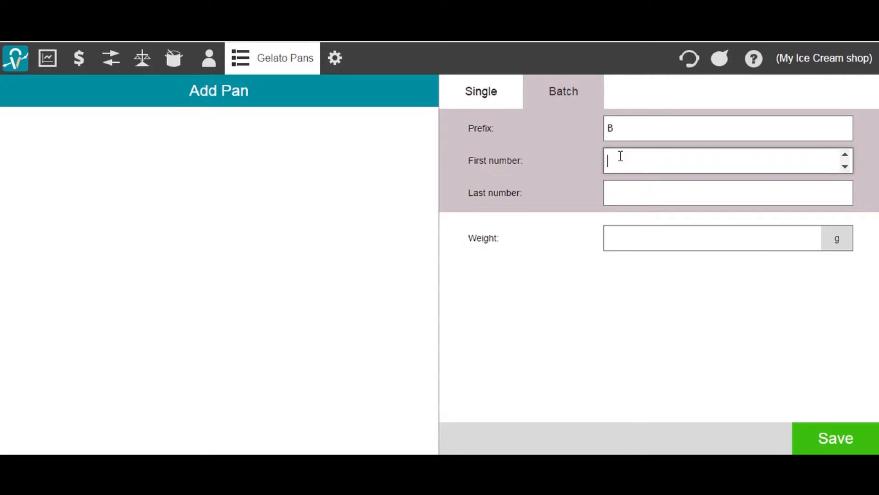
{"action": "left_click", "coordinate": [620, 188]}
{"action": "type", "text": "3"}
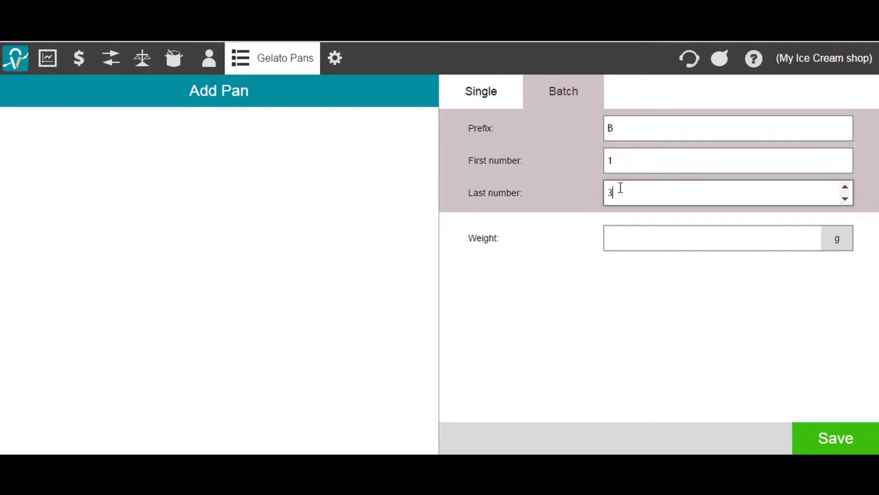
{"action": "type", "text": "16"}
{"action": "left_click", "coordinate": [624, 236]}
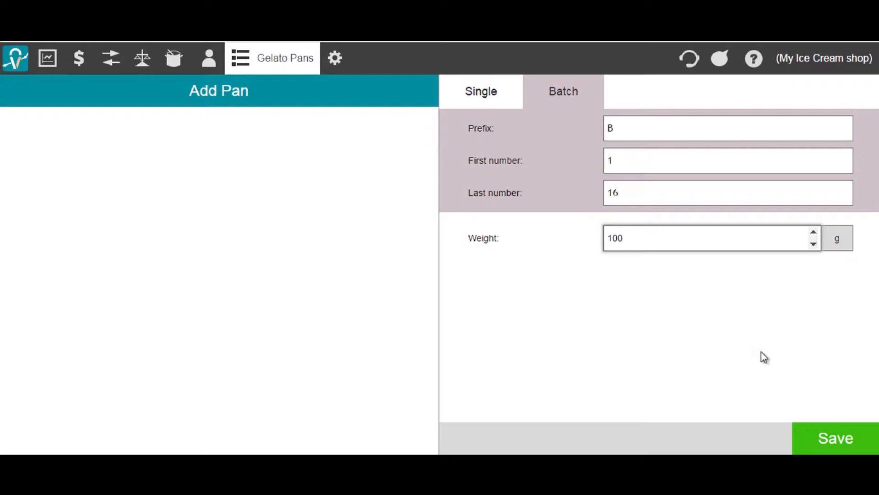
{"action": "left_click", "coordinate": [831, 438]}
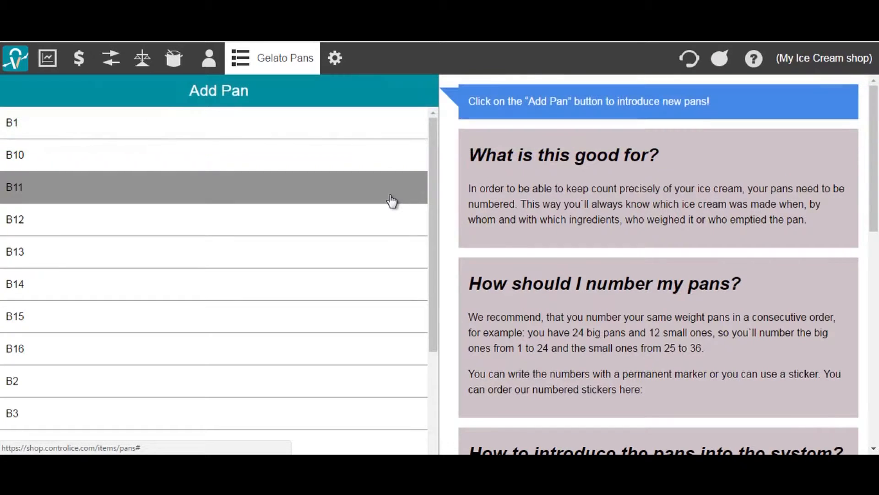
Check pan B1's details, then add a single pan 'S 1' weighing 12 g.
{"action": "left_click_drag", "start_coordinate": [433, 213], "coordinate": [429, 194]}
{"action": "left_click", "coordinate": [311, 134]}
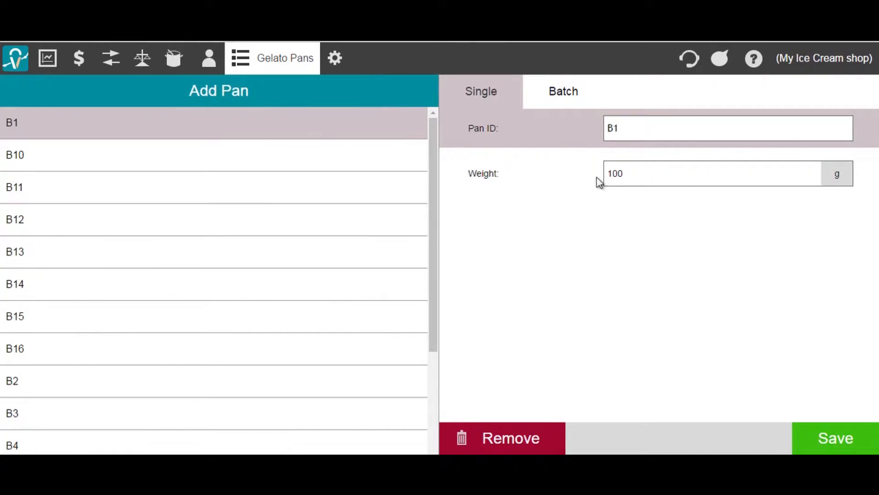
{"action": "left_click", "coordinate": [394, 96]}
{"action": "left_click", "coordinate": [636, 129]}
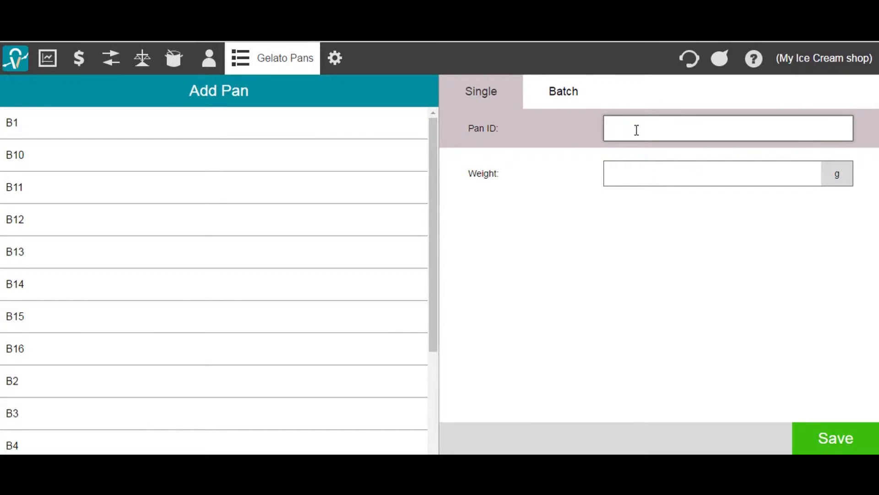
{"action": "type", "text": "S 1"}
{"action": "left_click", "coordinate": [635, 172]}
{"action": "type", "text": "12"}
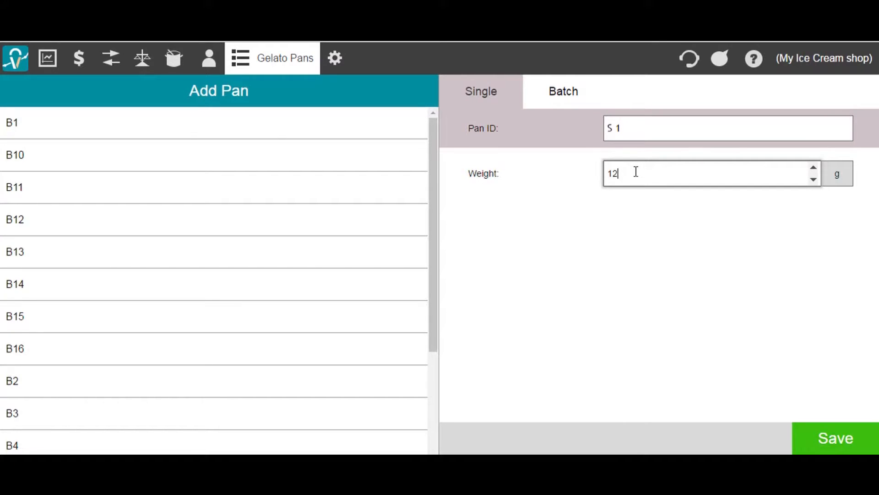
{"action": "left_click", "coordinate": [859, 436]}
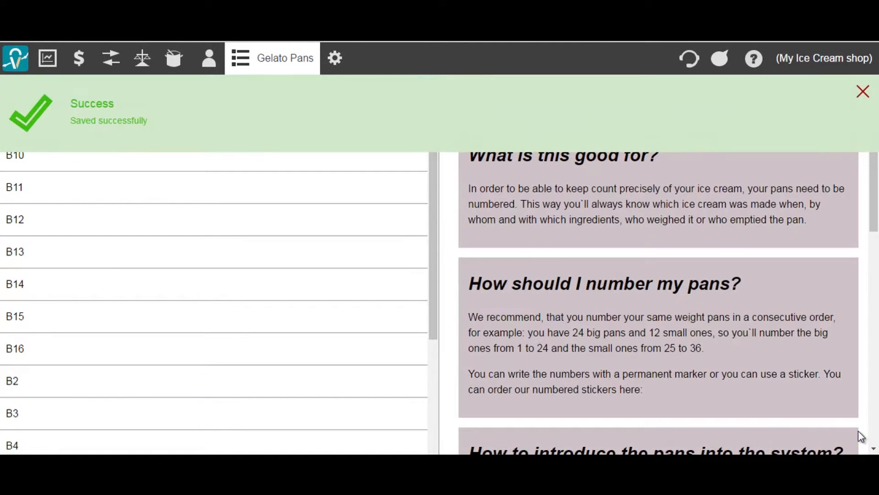
Open pan S 1 in the list to verify it, then go to Recipes.
{"action": "left_click_drag", "start_coordinate": [436, 245], "coordinate": [431, 386]}
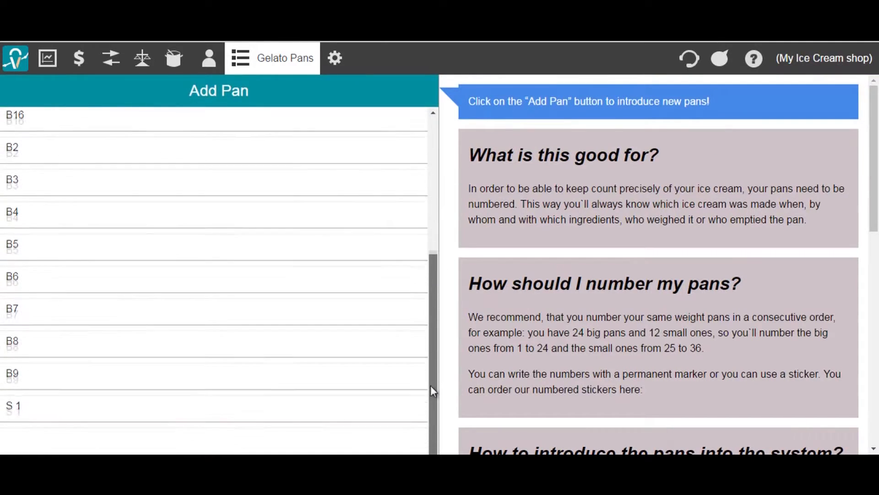
{"action": "left_click", "coordinate": [376, 401]}
{"action": "mouse_move", "coordinate": [299, 74]}
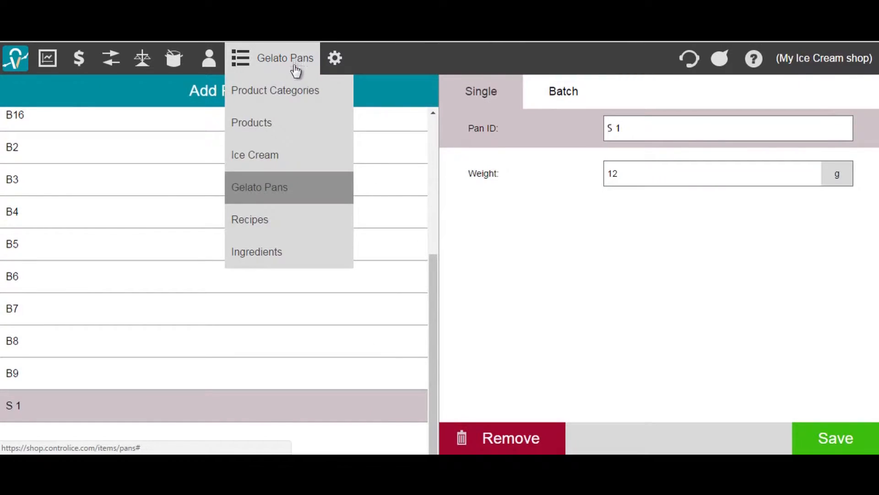
{"action": "left_click", "coordinate": [281, 223]}
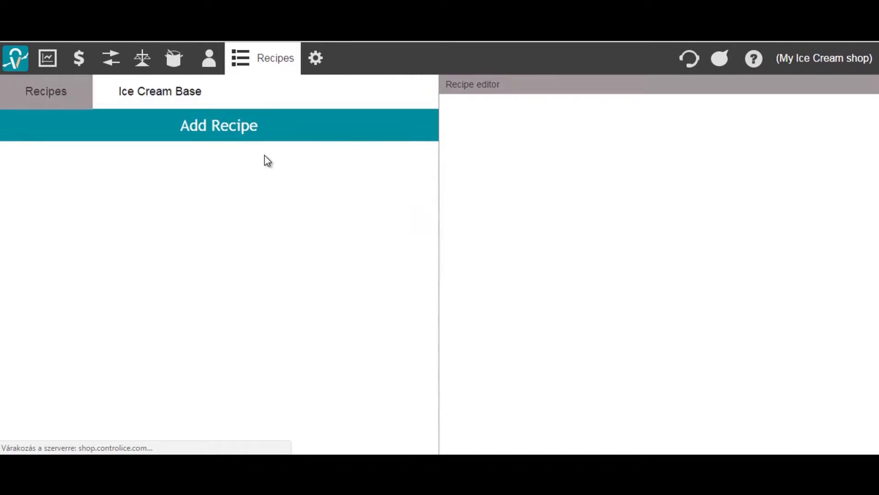
Start a peach-coloured ice cream base named 'Milky base' described 'Mix sugar and milk'.
{"action": "left_click", "coordinate": [167, 100]}
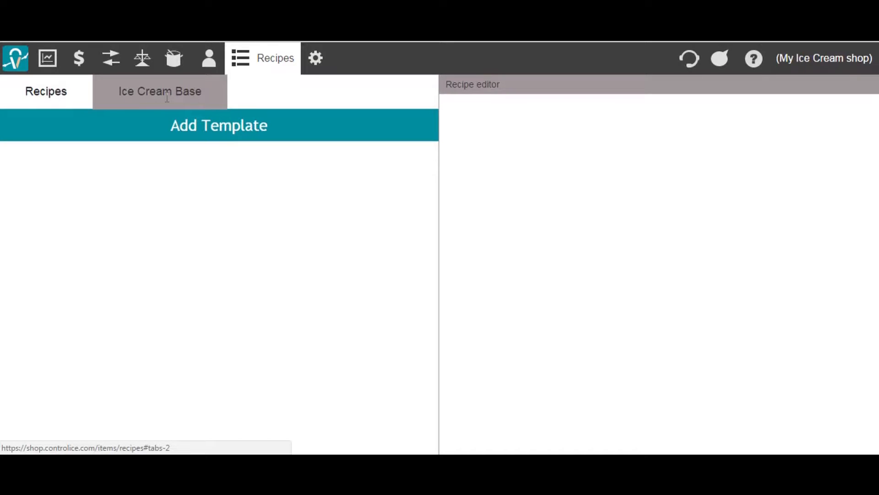
{"action": "left_click", "coordinate": [174, 137]}
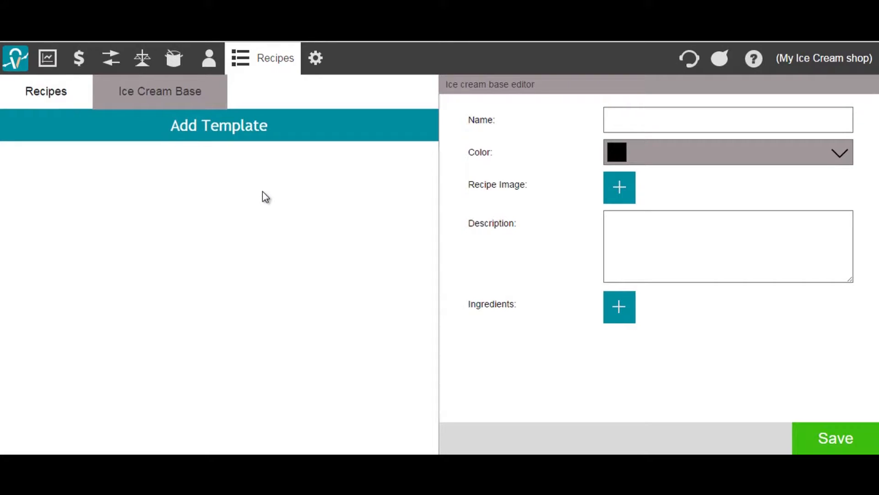
{"action": "left_click", "coordinate": [625, 124]}
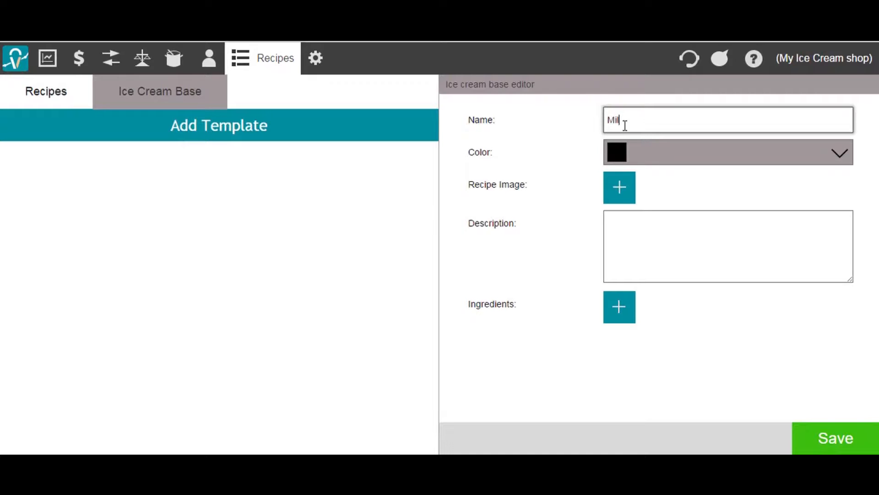
{"action": "type", "text": "Milky base"}
{"action": "left_click", "coordinate": [656, 154]}
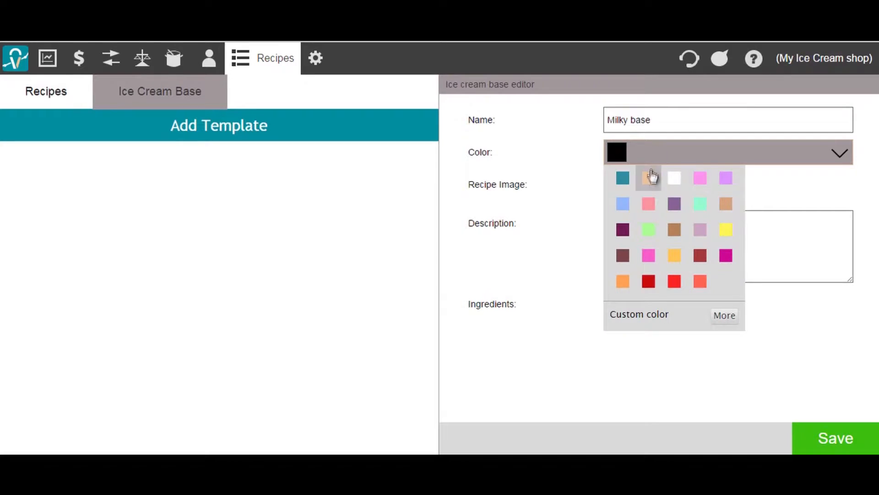
{"action": "left_click", "coordinate": [654, 185]}
{"action": "left_click", "coordinate": [768, 179]}
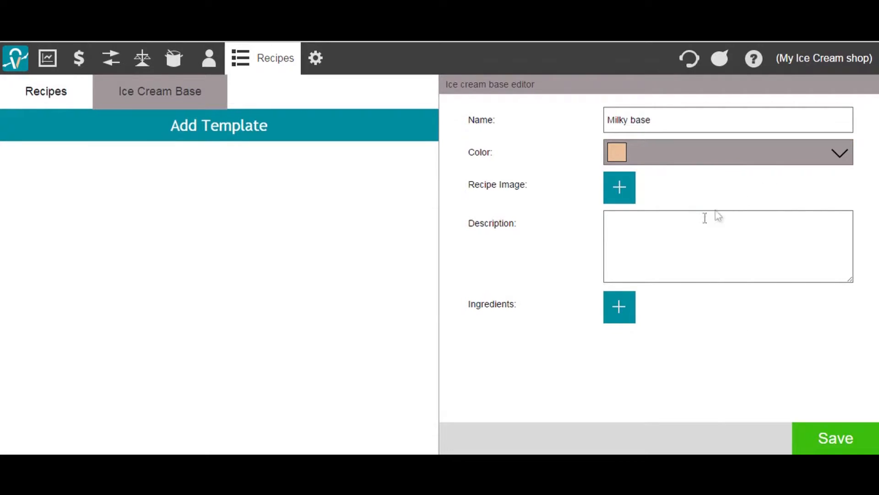
{"action": "left_click", "coordinate": [695, 225]}
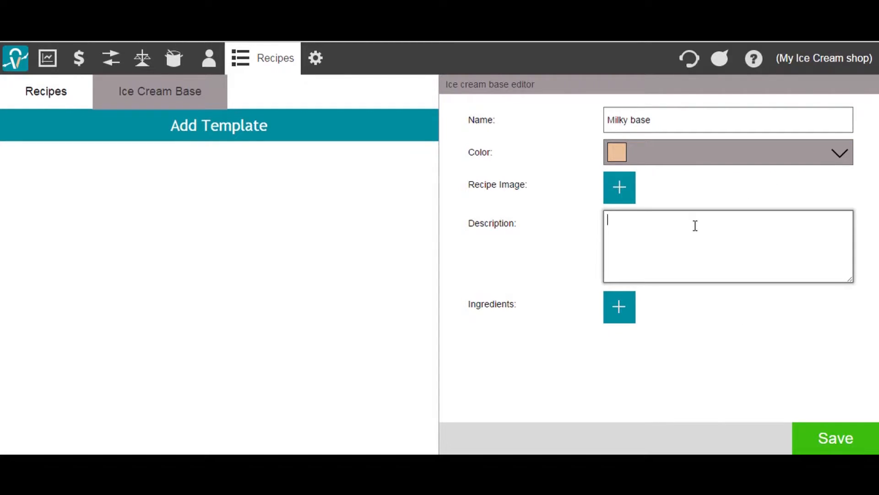
{"action": "type", "text": "Mix sugar and milk.."}
Add Cream as an ingredient of Milky base and save the template.
{"action": "left_click", "coordinate": [627, 312]}
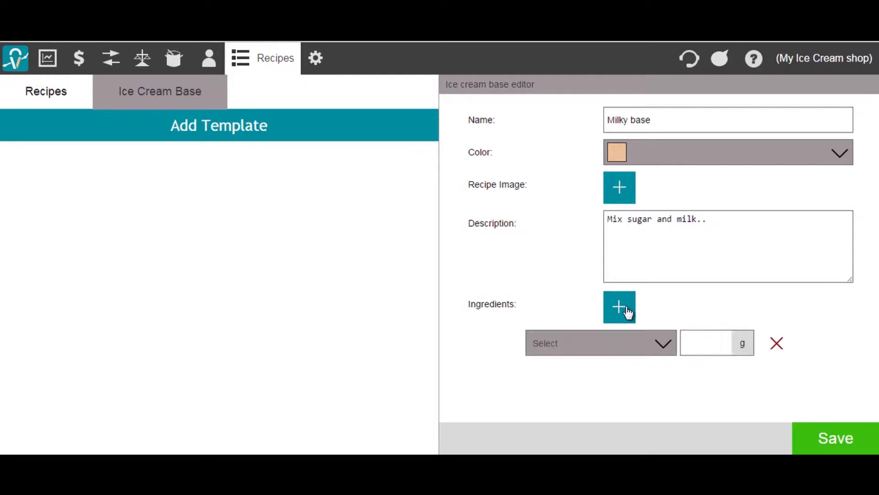
{"action": "left_click", "coordinate": [641, 343]}
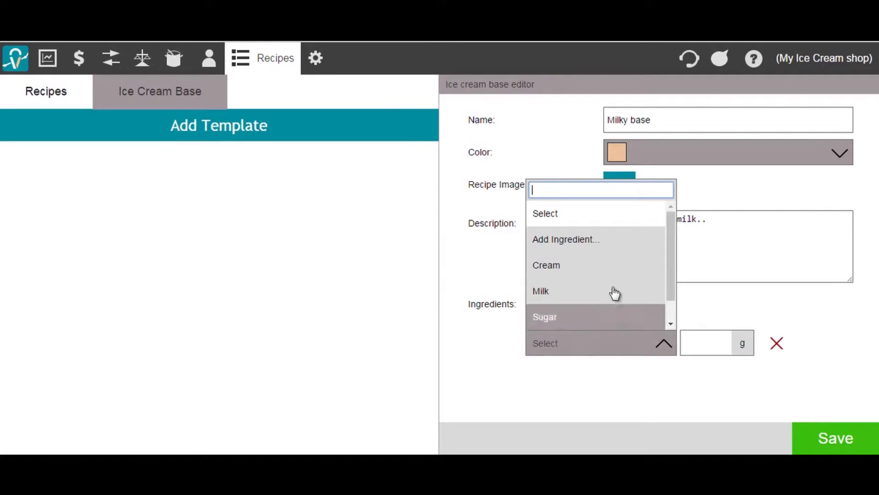
{"action": "left_click", "coordinate": [604, 264]}
{"action": "left_click", "coordinate": [696, 339]}
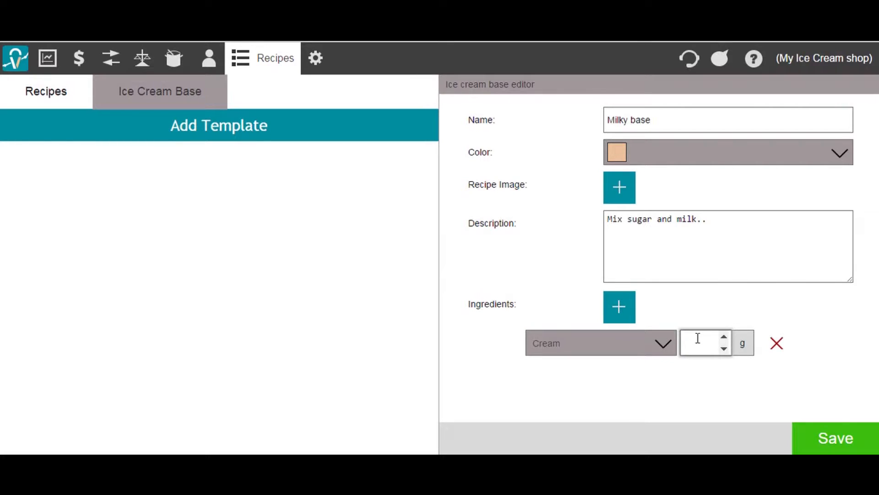
{"action": "left_click", "coordinate": [834, 435]}
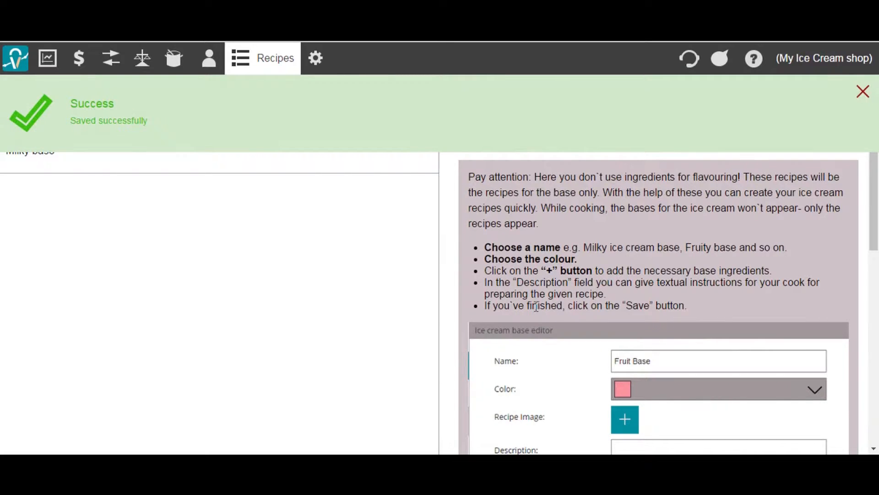
Start a new ice cream recipe based on Milky base and add another ingredient row.
{"action": "left_click", "coordinate": [61, 89]}
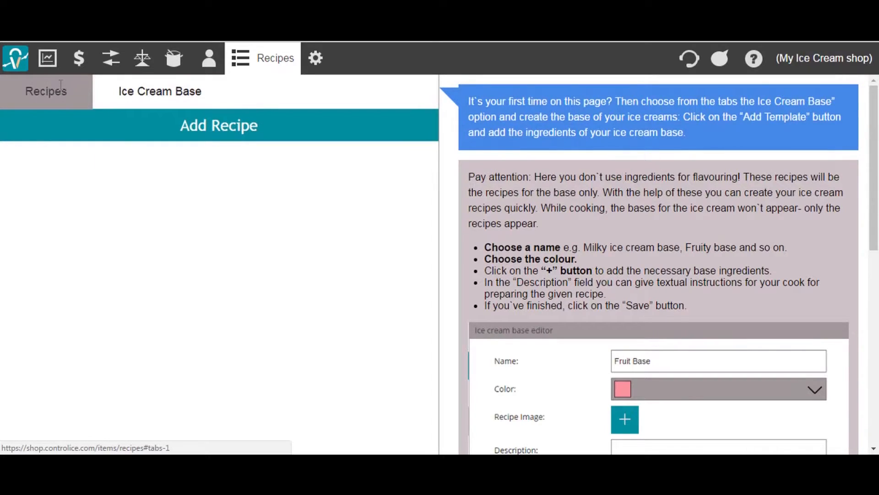
{"action": "left_click", "coordinate": [174, 131]}
{"action": "left_click", "coordinate": [666, 122]}
{"action": "left_click", "coordinate": [658, 171]}
{"action": "left_click", "coordinate": [646, 155]}
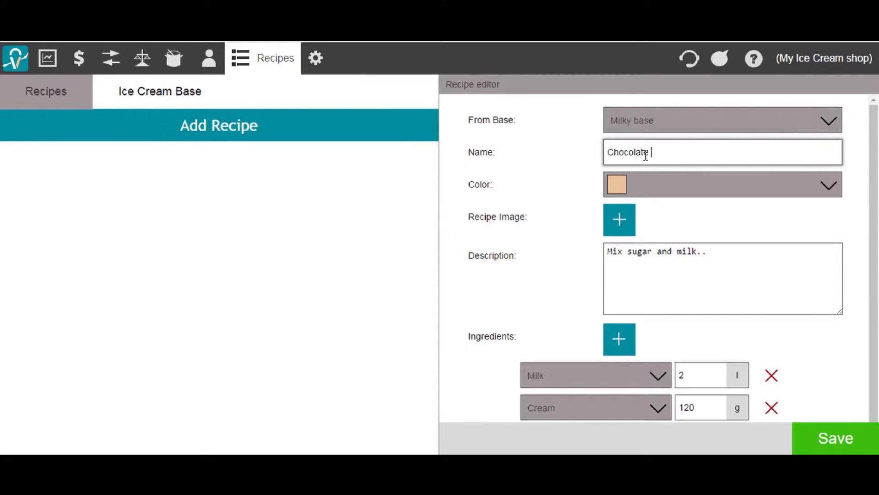
{"action": "left_click", "coordinate": [634, 339]}
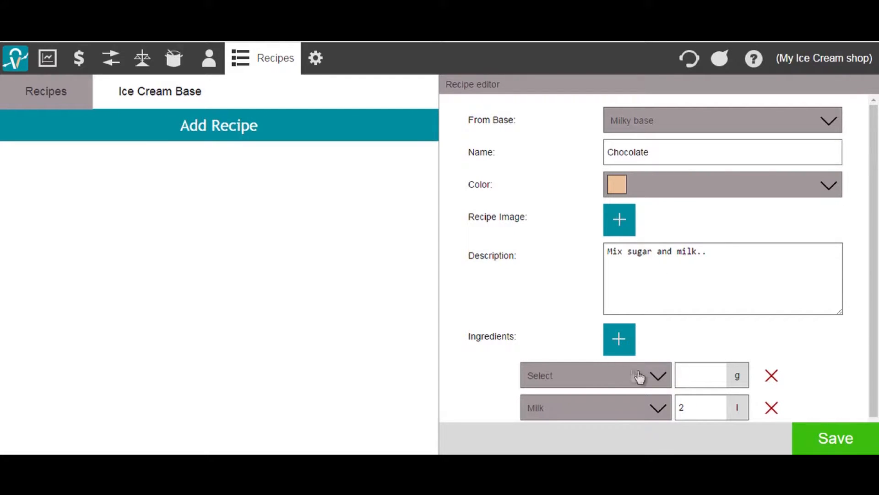
{"action": "left_click", "coordinate": [655, 379]}
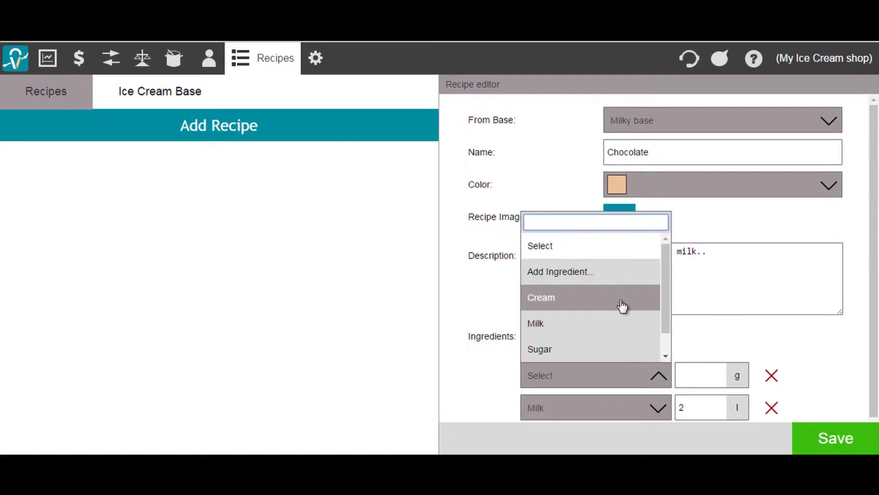
{"action": "left_click_drag", "start_coordinate": [663, 302], "coordinate": [663, 331]}
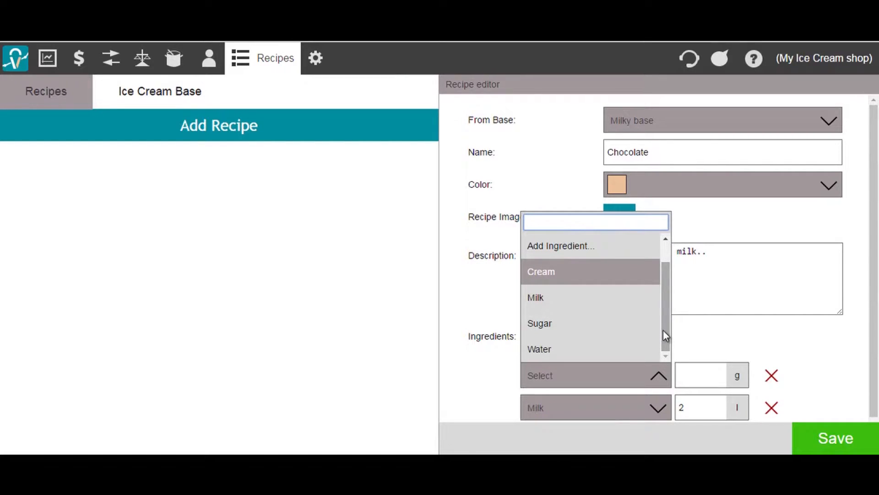
Create and save the new ingredient Cocoa flavoring.
{"action": "left_click", "coordinate": [573, 246]}
{"action": "left_click", "coordinate": [642, 100]}
{"action": "type", "text": "Cocoa"}
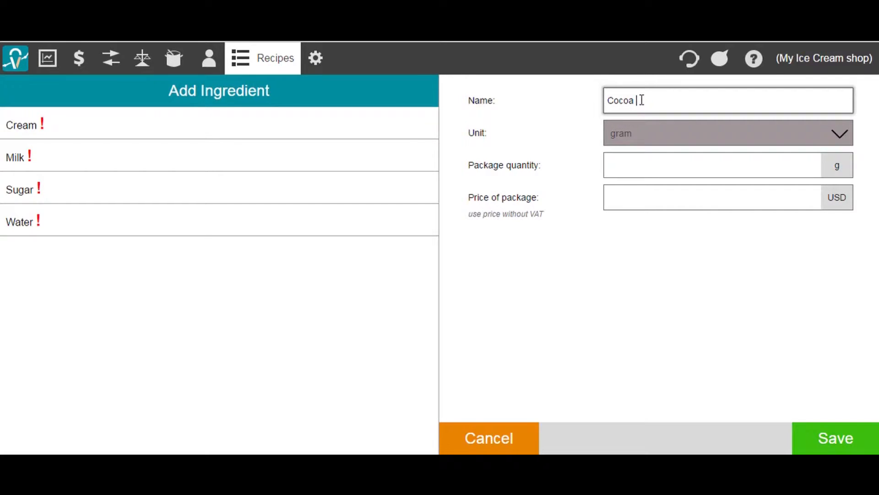
{"action": "type", "text": "lav"}
{"action": "type", "text": "oring"}
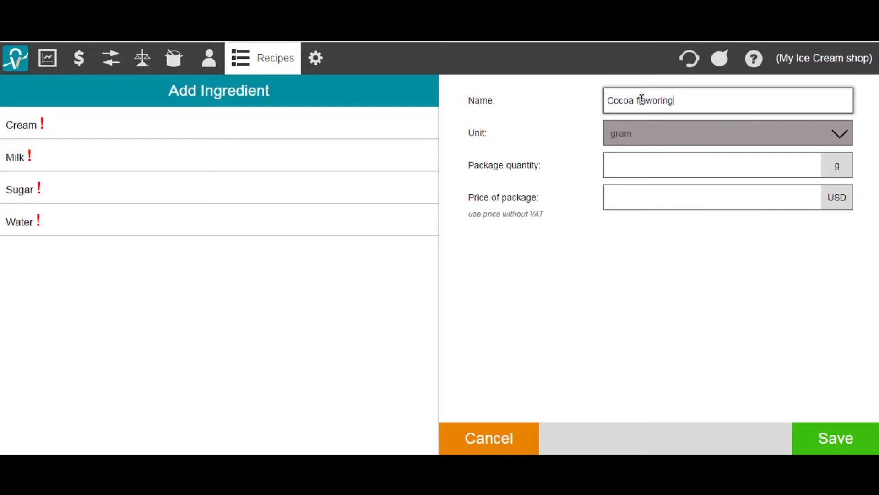
{"action": "left_click", "coordinate": [826, 437]}
Enter 100 g of Cocoa flavoring, save the Chocolate recipe and reopen it.
{"action": "left_click", "coordinate": [694, 373]}
{"action": "type", "text": "1"}
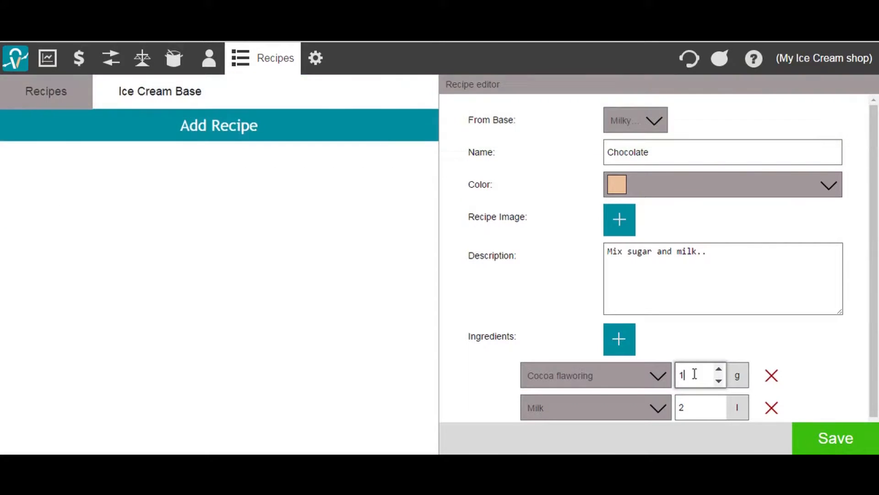
{"action": "type", "text": "00"}
{"action": "left_click", "coordinate": [826, 438]}
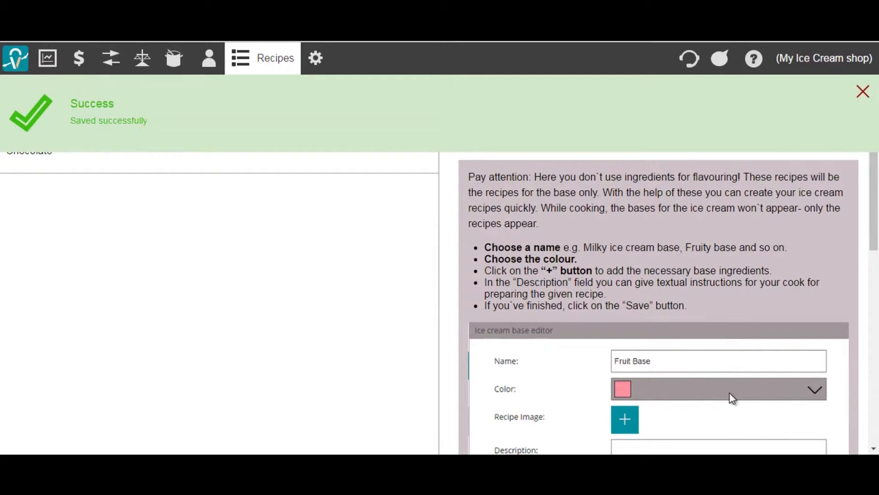
{"action": "left_click", "coordinate": [260, 163]}
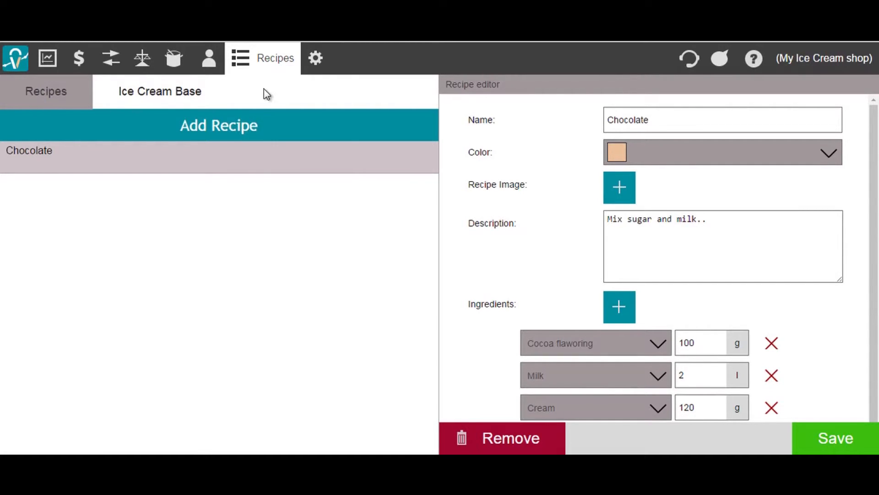
{"action": "mouse_move", "coordinate": [264, 64]}
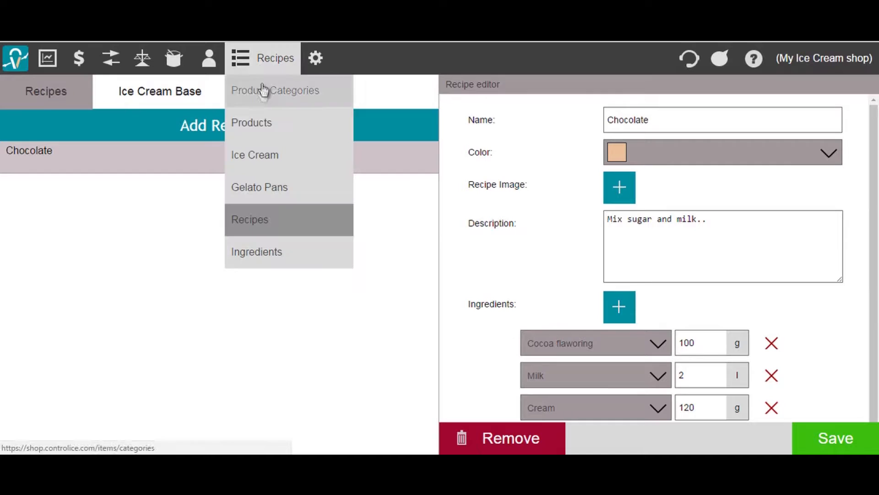
{"action": "left_click", "coordinate": [256, 156]}
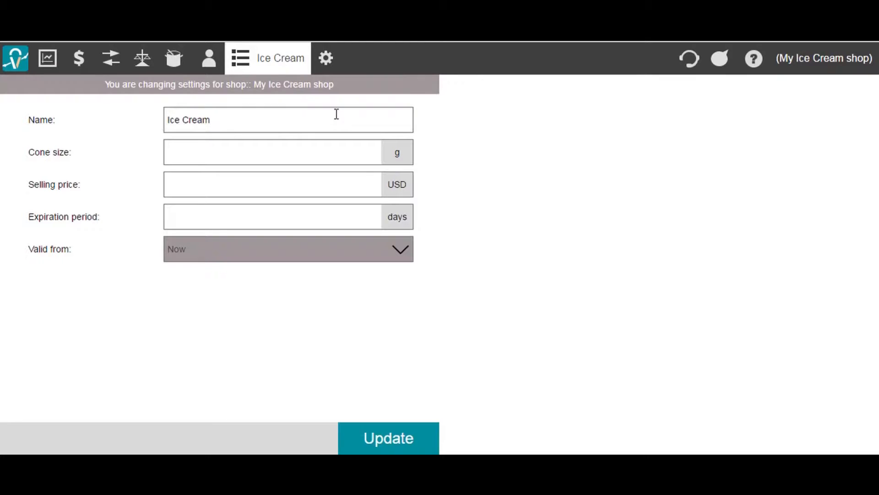
Set ice cream cone size 45 g, price 1 USD and 14-day expiration, and update.
{"action": "left_click", "coordinate": [287, 156]}
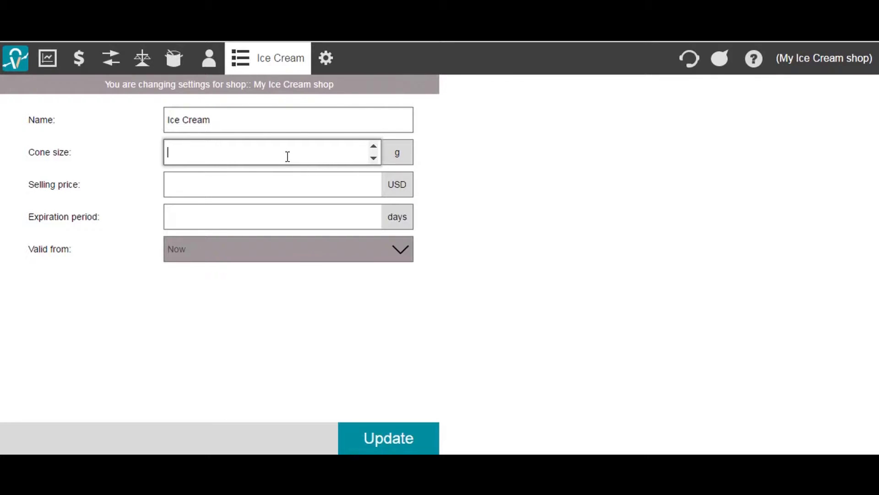
{"action": "left_click", "coordinate": [282, 177]}
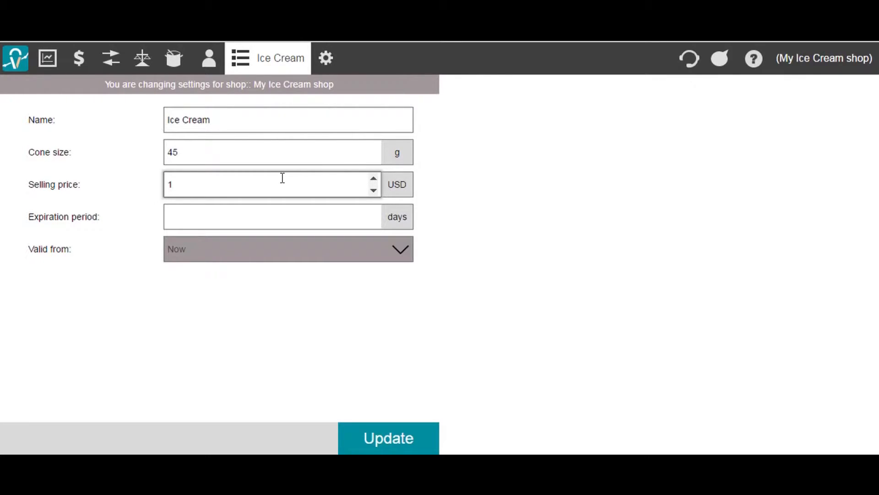
{"action": "left_click", "coordinate": [276, 215]}
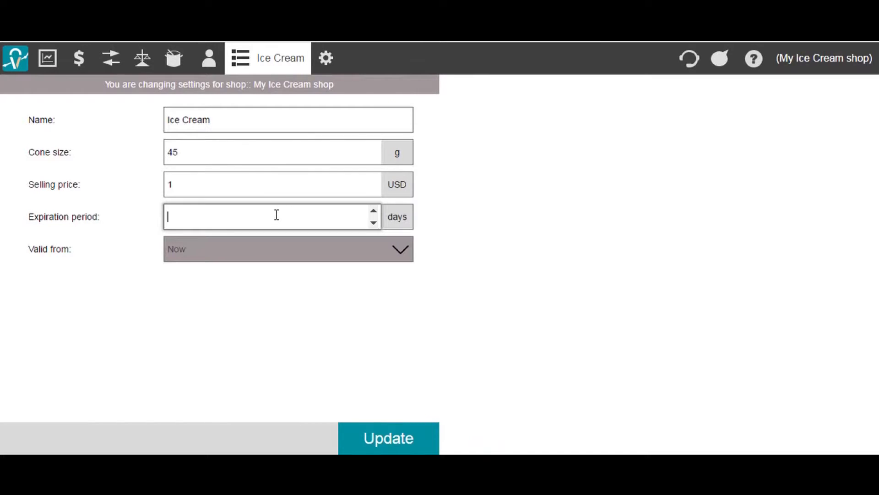
{"action": "type", "text": "14"}
{"action": "left_click", "coordinate": [382, 438]}
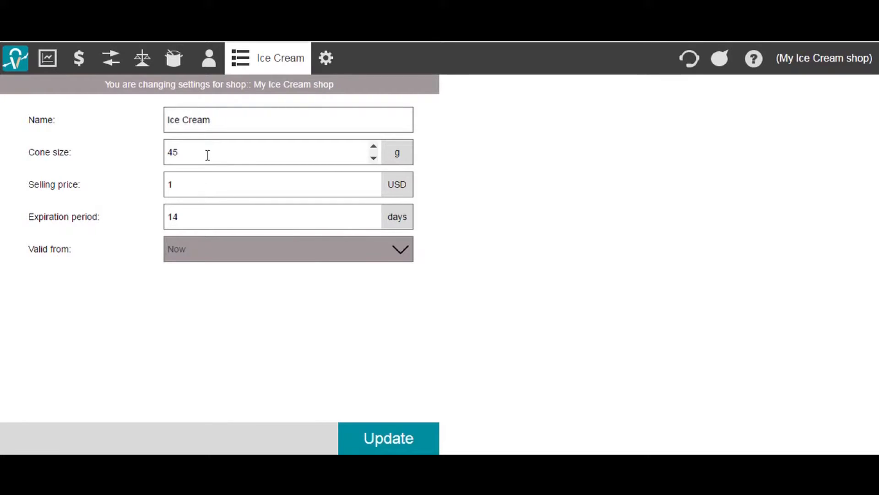
Schedule a price of 2 USD valid from 2017-01-31, then go to Products.
{"action": "left_click", "coordinate": [202, 182]}
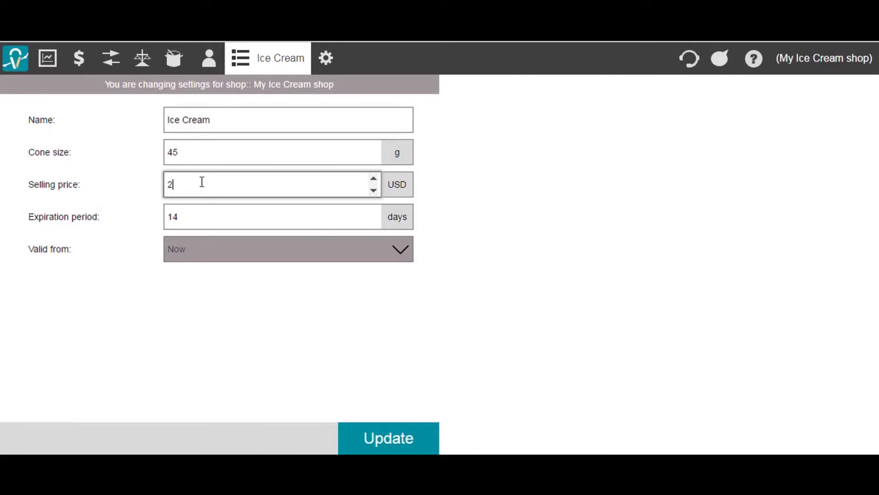
{"action": "left_click", "coordinate": [218, 248]}
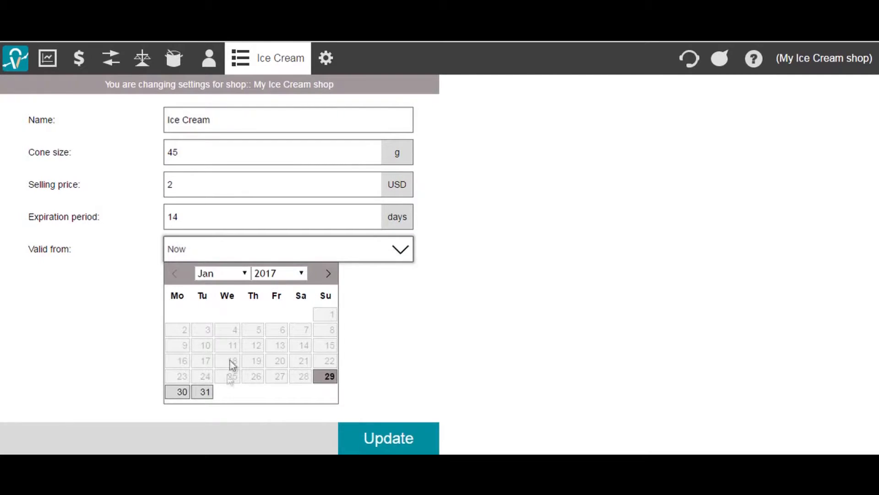
{"action": "left_click", "coordinate": [203, 393]}
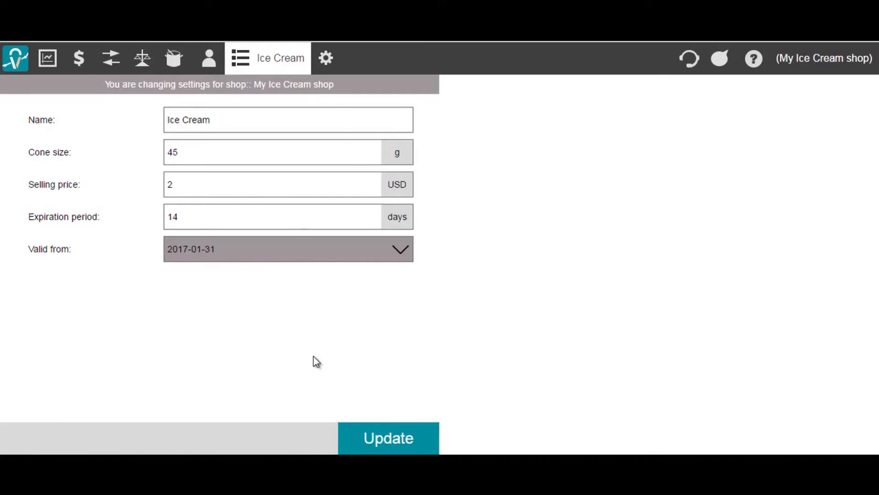
{"action": "left_click", "coordinate": [374, 437]}
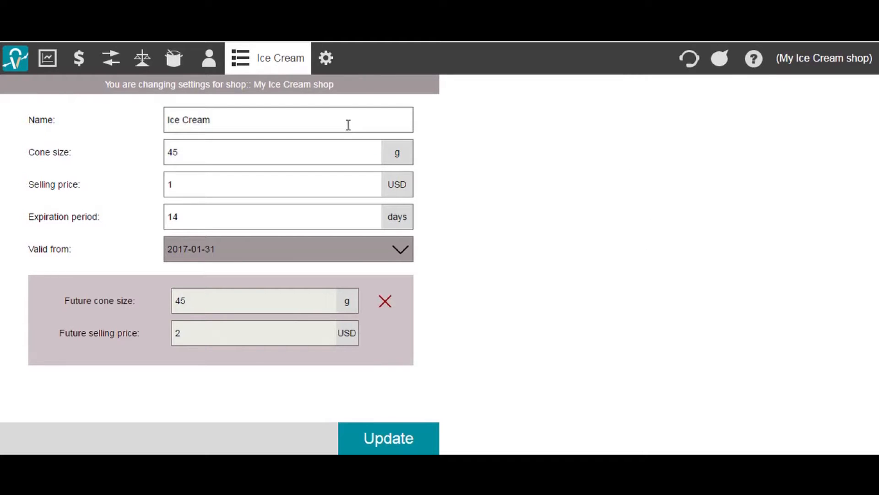
{"action": "mouse_move", "coordinate": [286, 71]}
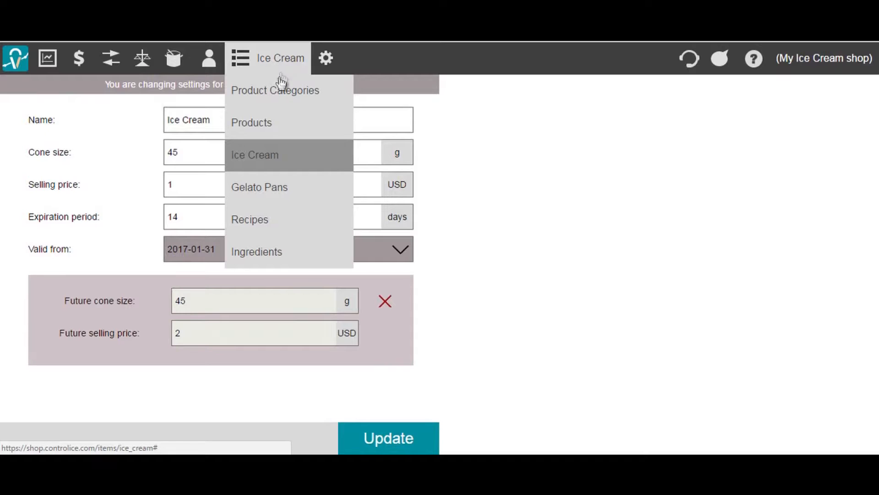
{"action": "left_click", "coordinate": [286, 121]}
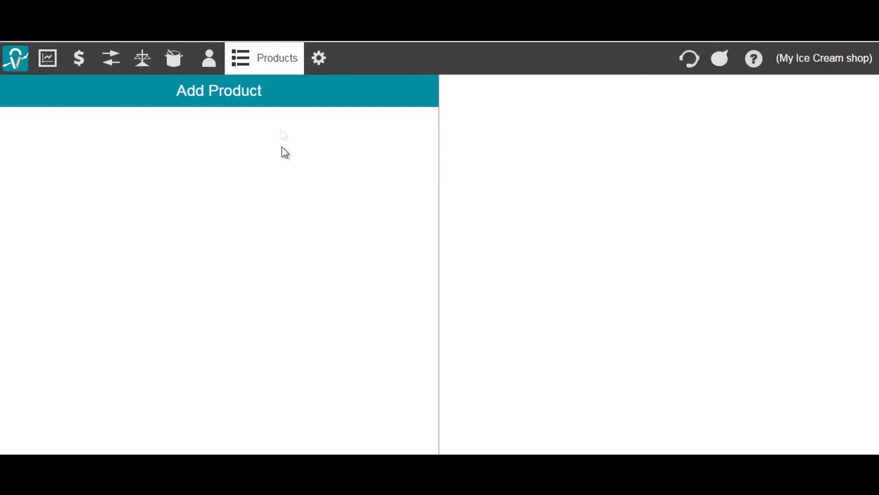
Create a light blue product category named 'Ice cream sundaes'.
{"action": "left_click", "coordinate": [275, 64]}
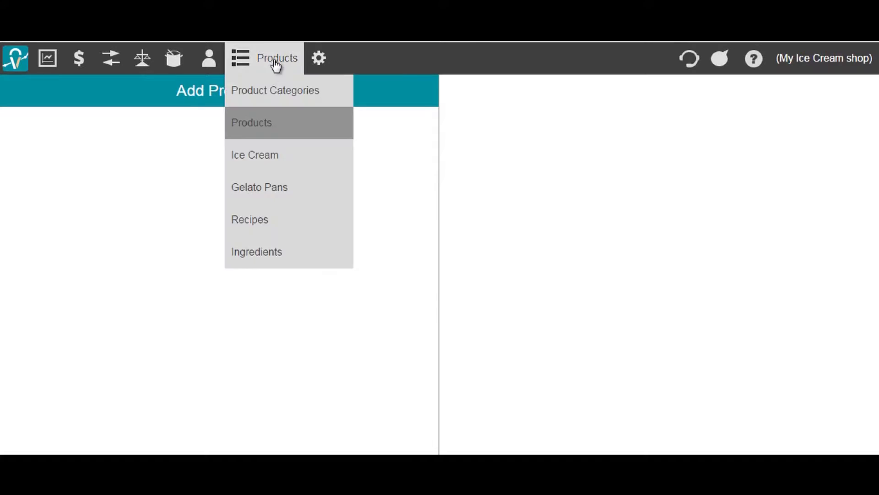
{"action": "left_click", "coordinate": [272, 99]}
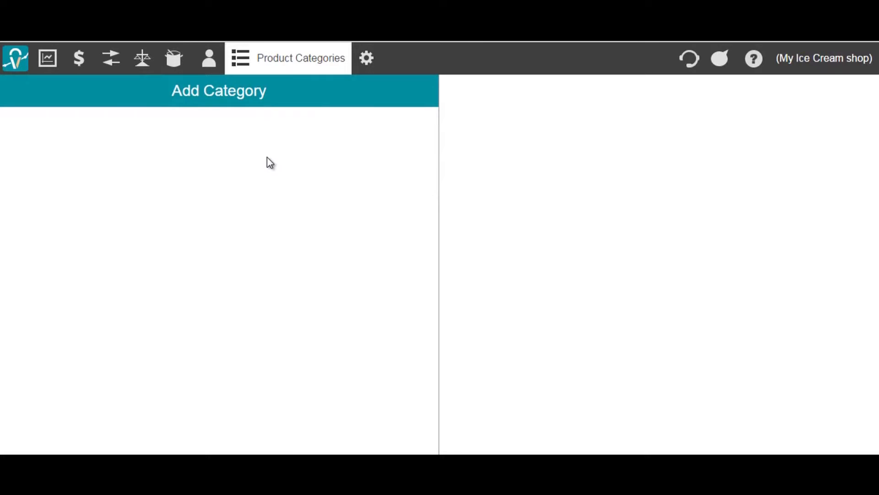
{"action": "left_click", "coordinate": [251, 69]}
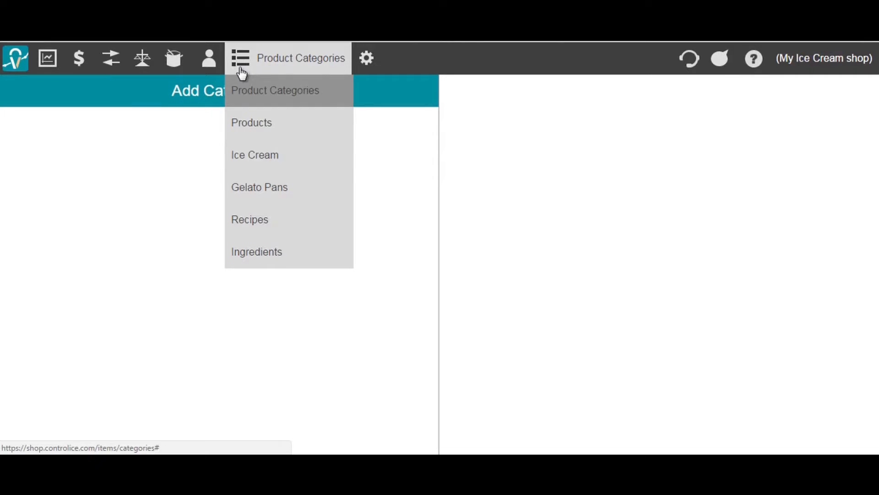
{"action": "left_click", "coordinate": [189, 94]}
{"action": "left_click", "coordinate": [617, 103]}
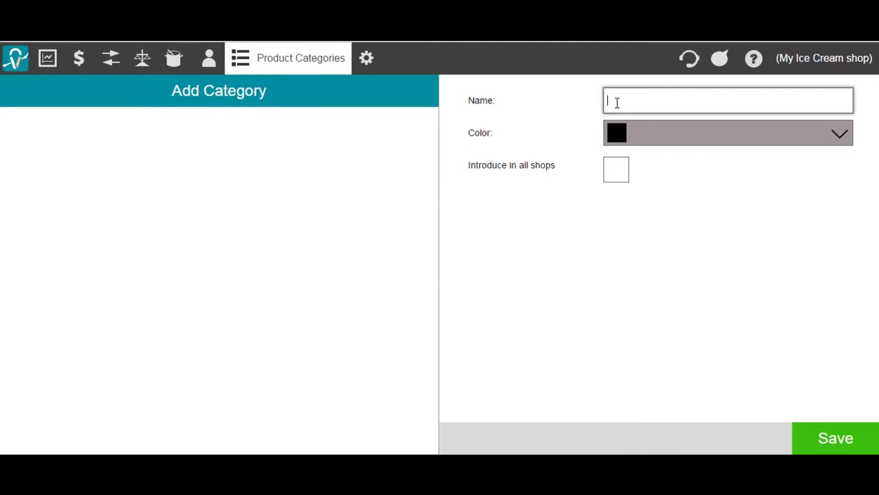
{"action": "type", "text": "Ice cream sundaes"}
{"action": "left_click", "coordinate": [647, 139]}
{"action": "left_click", "coordinate": [623, 184]}
{"action": "left_click", "coordinate": [812, 435]}
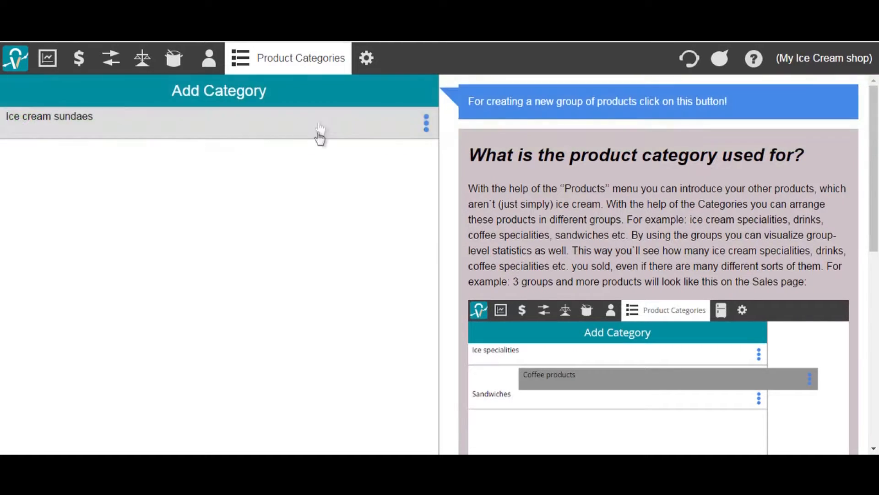
Add a 'Coffees' category and drag it above Ice cream sundaes.
{"action": "left_click", "coordinate": [318, 92]}
{"action": "left_click", "coordinate": [613, 97]}
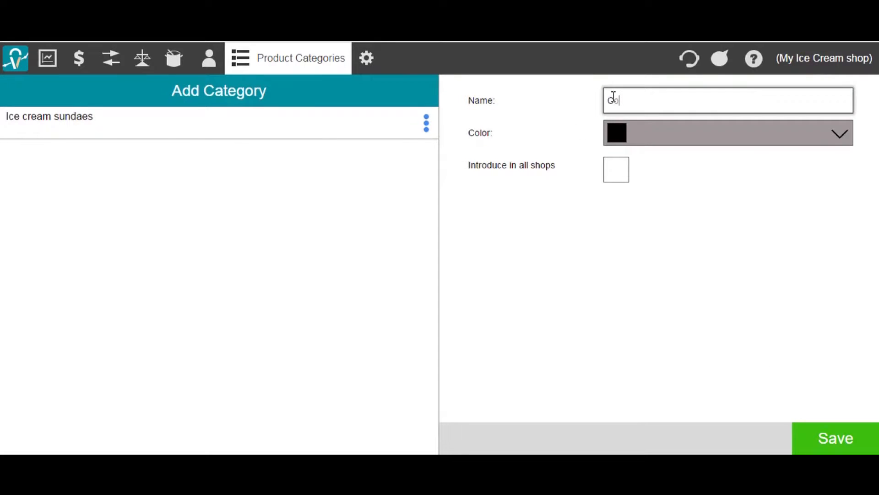
{"action": "type", "text": "Coffees"}
{"action": "left_click", "coordinate": [825, 432]}
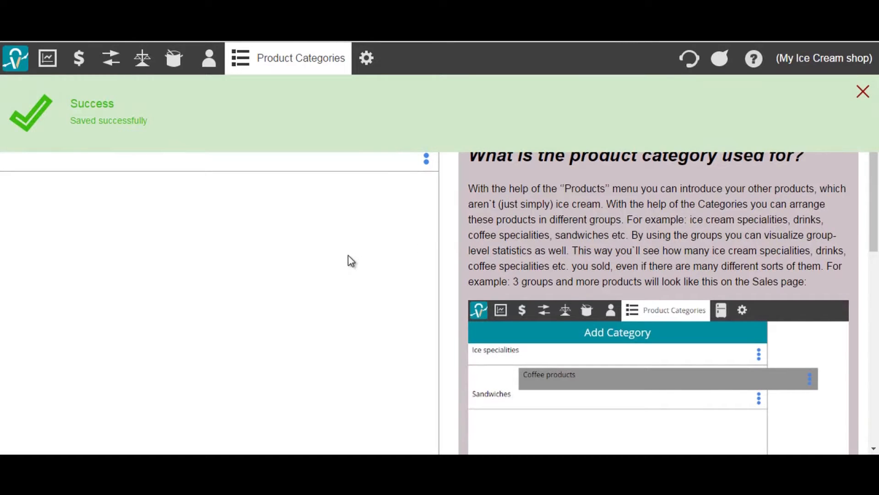
{"action": "left_click_drag", "start_coordinate": [414, 154], "coordinate": [417, 120]}
Start a new product draft and add Milk as its first ingredient.
{"action": "mouse_move", "coordinate": [256, 64]}
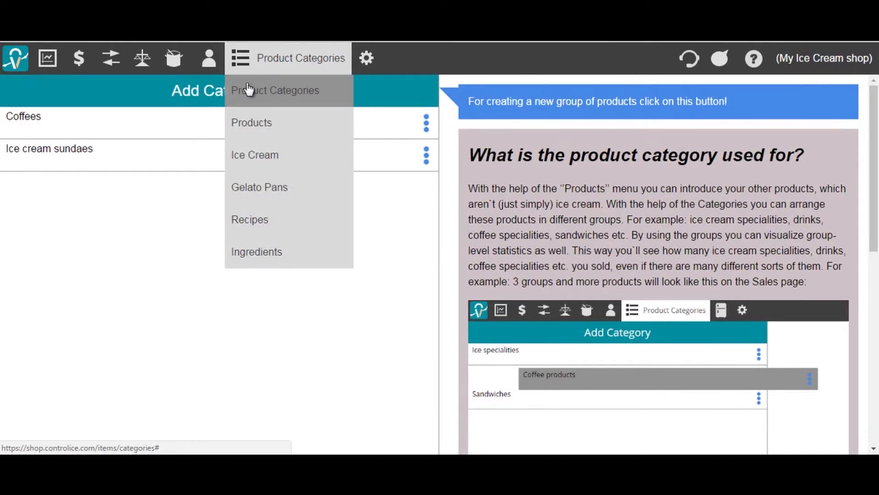
{"action": "left_click", "coordinate": [251, 130]}
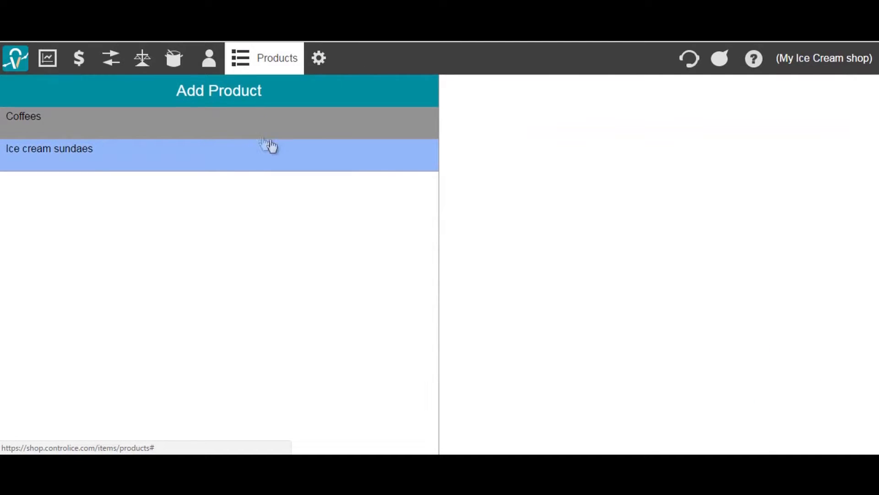
{"action": "left_click", "coordinate": [337, 82]}
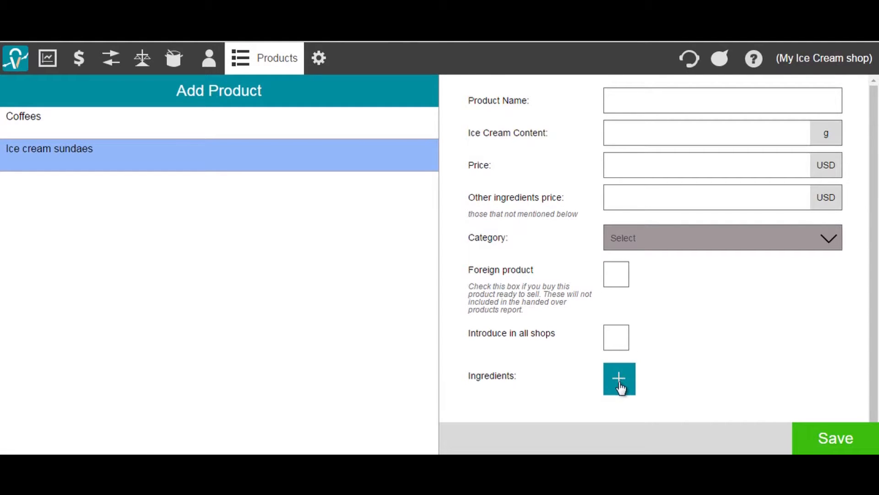
{"action": "left_click", "coordinate": [631, 99]}
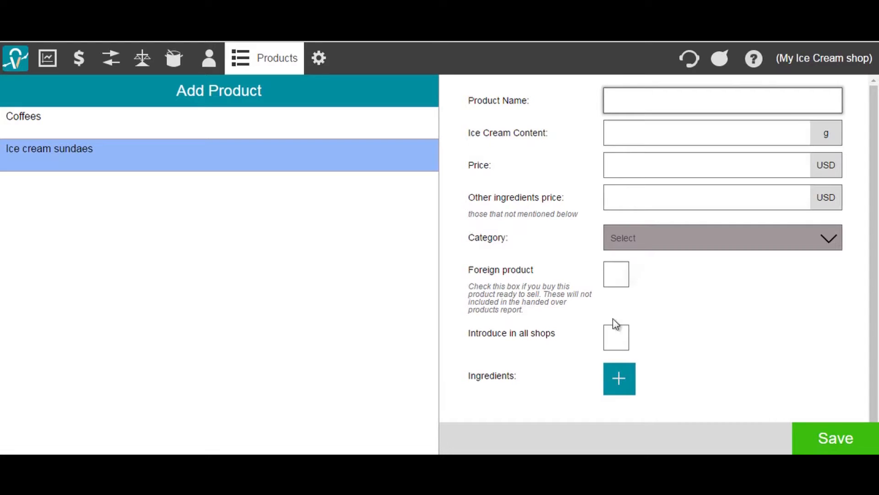
{"action": "left_click", "coordinate": [618, 393]}
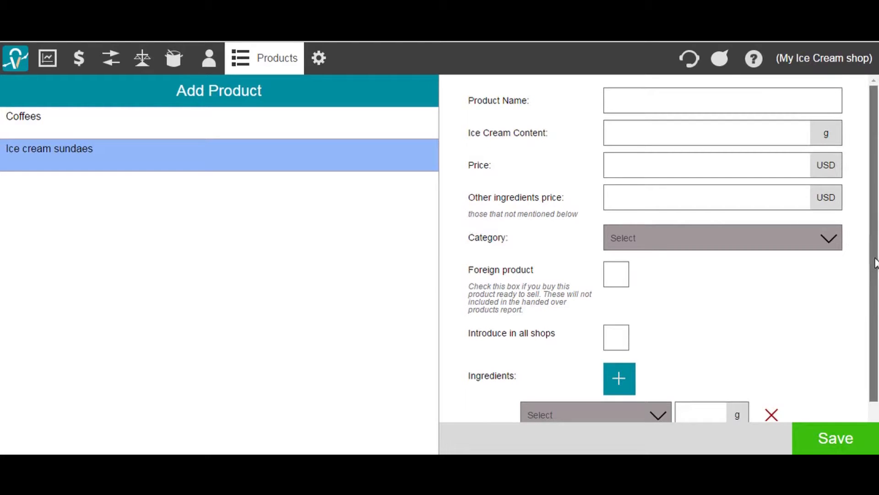
{"action": "scroll", "coordinate": [875, 261], "scroll_direction": "down", "scroll_amount": 2}
{"action": "left_click", "coordinate": [659, 367]}
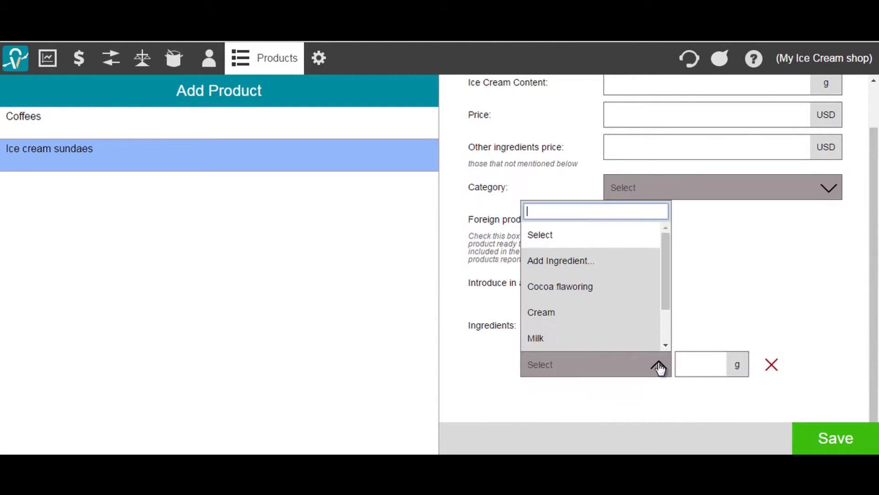
{"action": "left_click", "coordinate": [640, 347]}
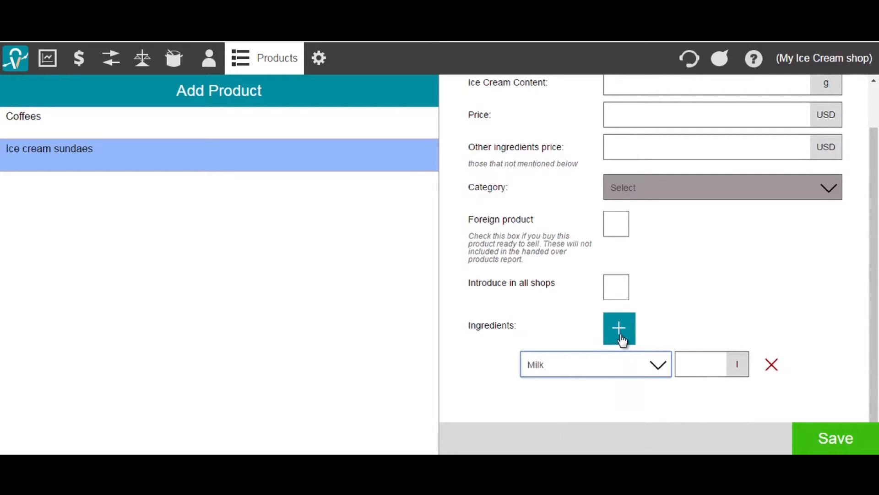
Add a second ingredient row and choose Add Ingredient... from its Select dropdown.
{"action": "left_click", "coordinate": [621, 339]}
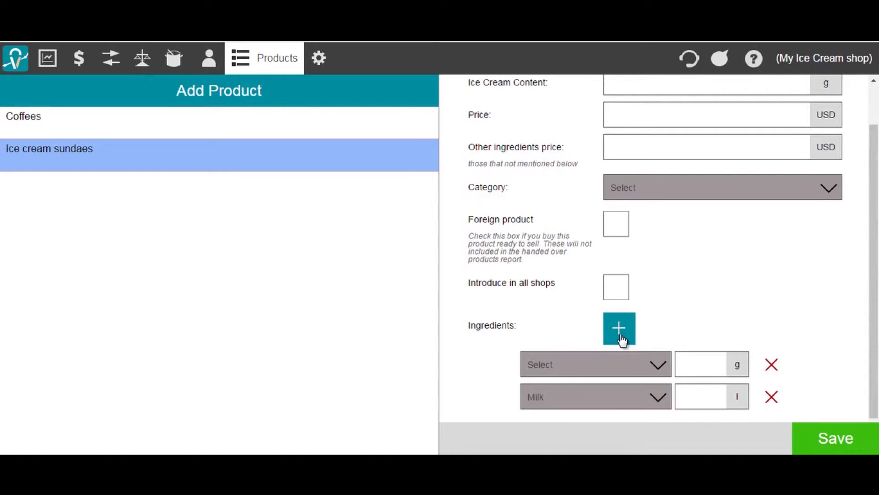
{"action": "left_click", "coordinate": [624, 369]}
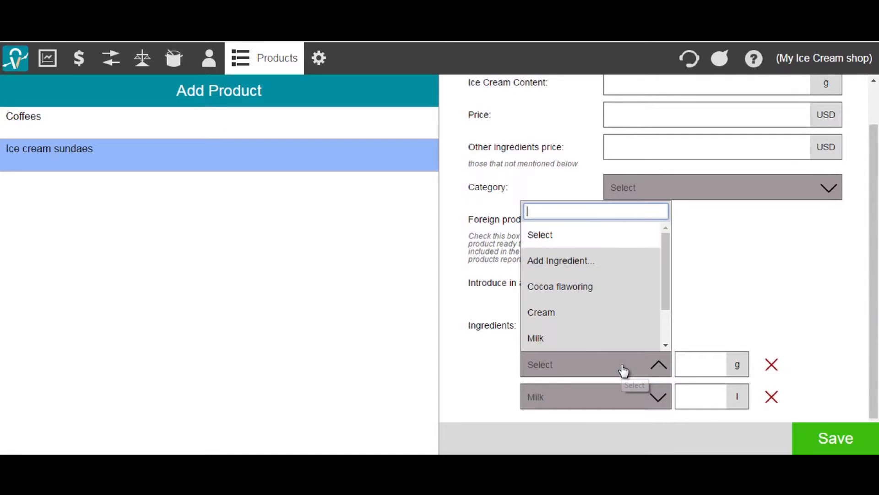
{"action": "left_click", "coordinate": [619, 262]}
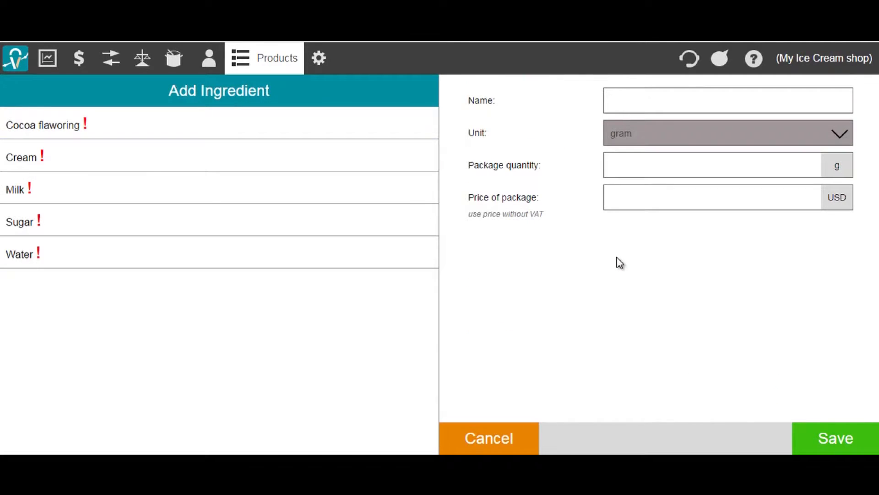
Name the new ingredient 'Coffee', fixing the 'Cofee' typo, and save it.
{"action": "left_click", "coordinate": [637, 98]}
{"action": "type", "text": "C"}
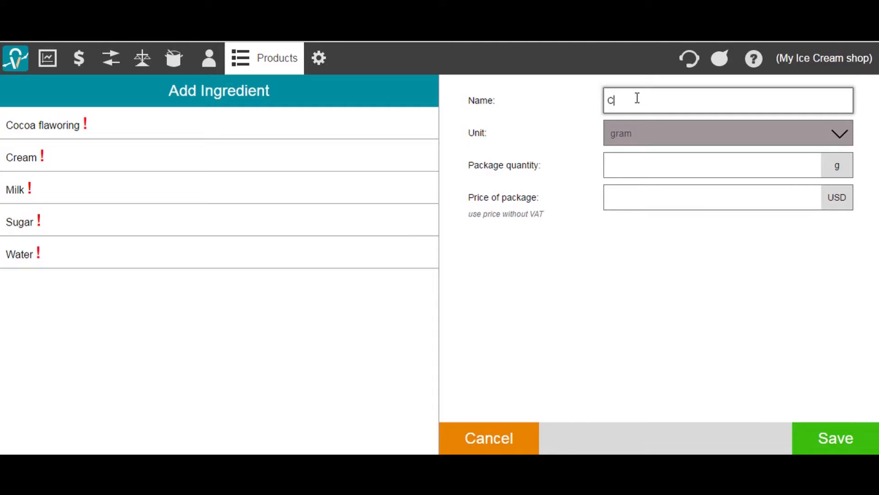
{"action": "type", "text": "ofee"}
{"action": "left_click", "coordinate": [623, 102]}
{"action": "type", "text": "f"}
{"action": "left_click", "coordinate": [832, 443]}
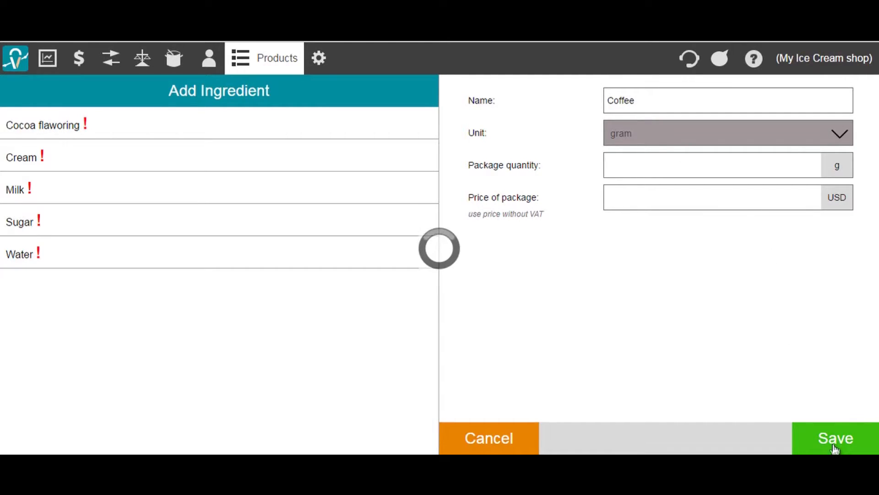
{"action": "left_click", "coordinate": [695, 371]}
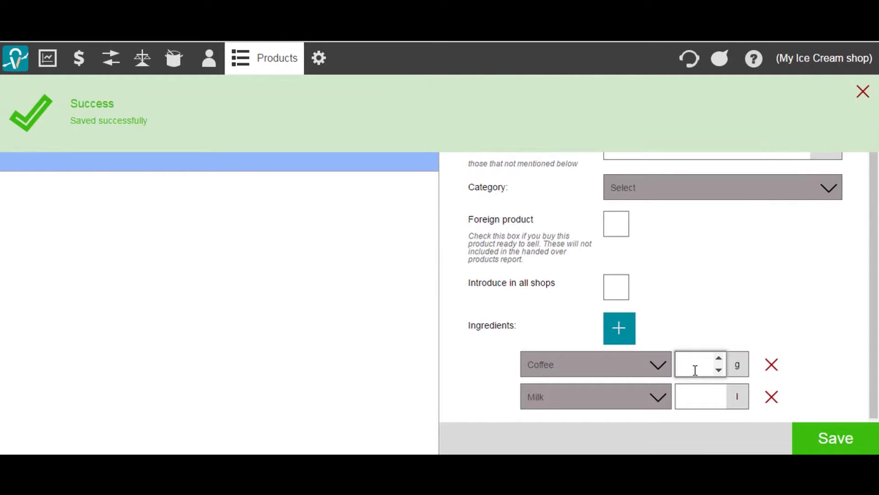
Enter ingredient quantities of 8 for Coffee and 0,1 for Milk.
{"action": "type", "text": "8"}
{"action": "left_click", "coordinate": [693, 399]}
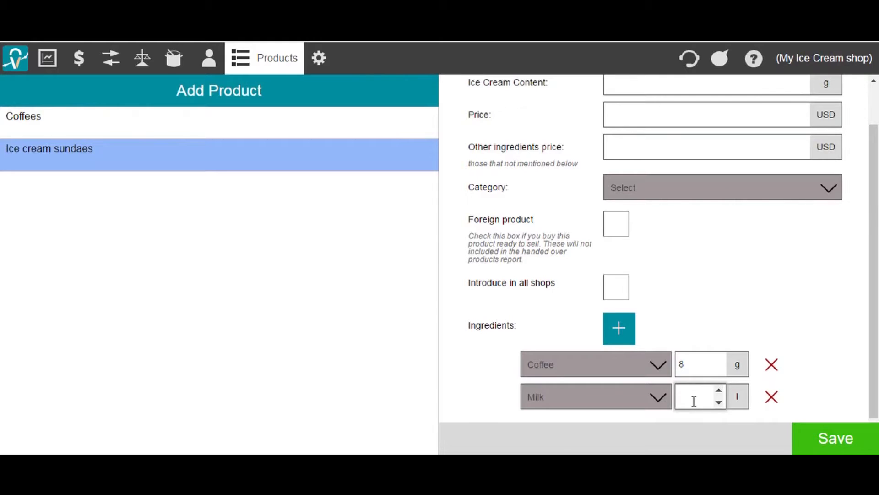
{"action": "type", "text": "0,1"}
{"action": "left_click_drag", "start_coordinate": [873, 333], "coordinate": [871, 255]}
Name the product 'Coffee with milk', price it at 4, set category Coffees, and save.
{"action": "left_click", "coordinate": [697, 107]}
{"action": "type", "text": "C"}
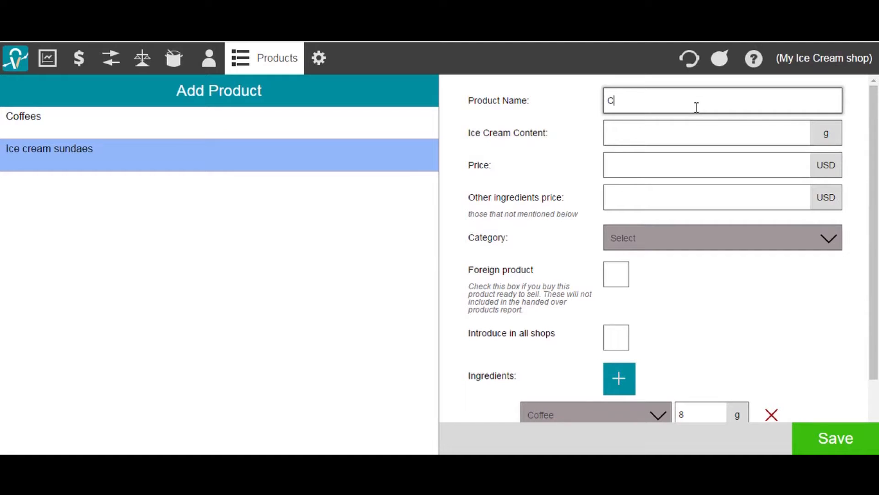
{"action": "type", "text": "offee with milk"}
{"action": "left_click", "coordinate": [681, 166]}
{"action": "type", "text": "4"}
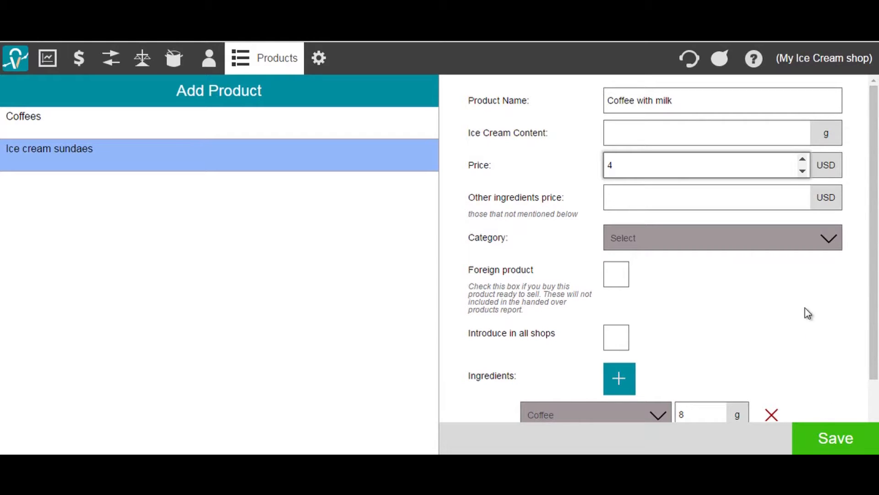
{"action": "left_click", "coordinate": [805, 237]}
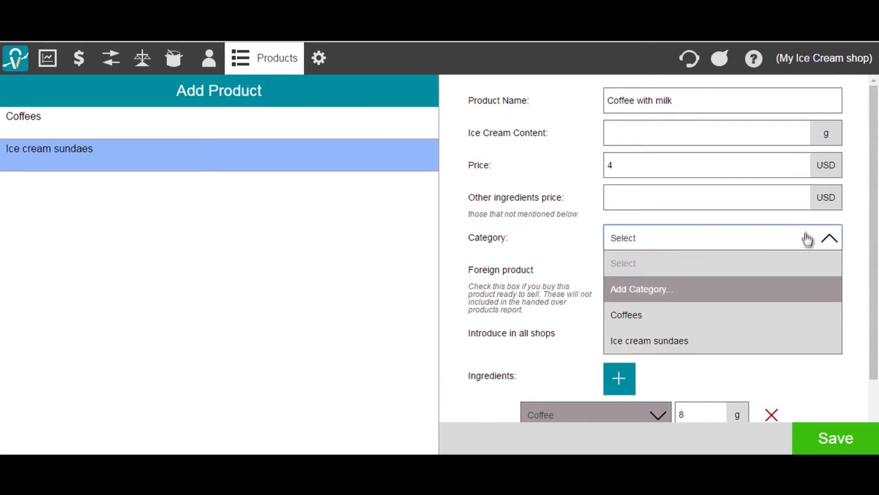
{"action": "left_click", "coordinate": [785, 315]}
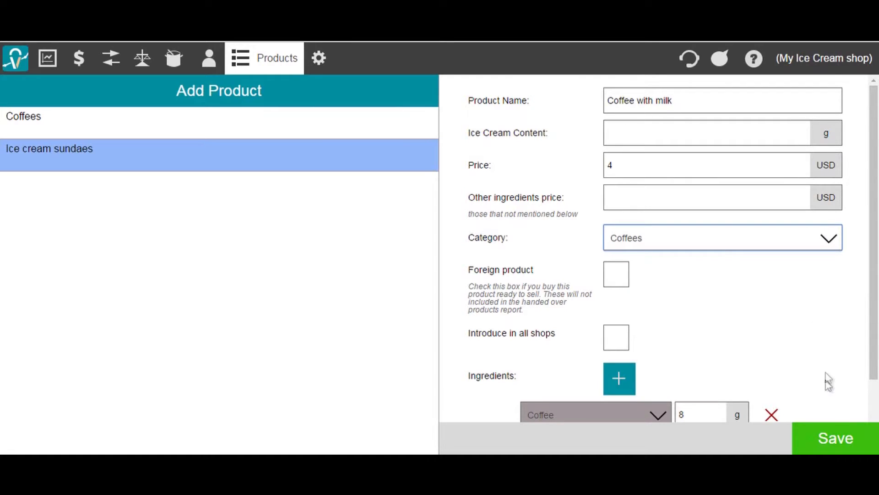
{"action": "left_click", "coordinate": [828, 438]}
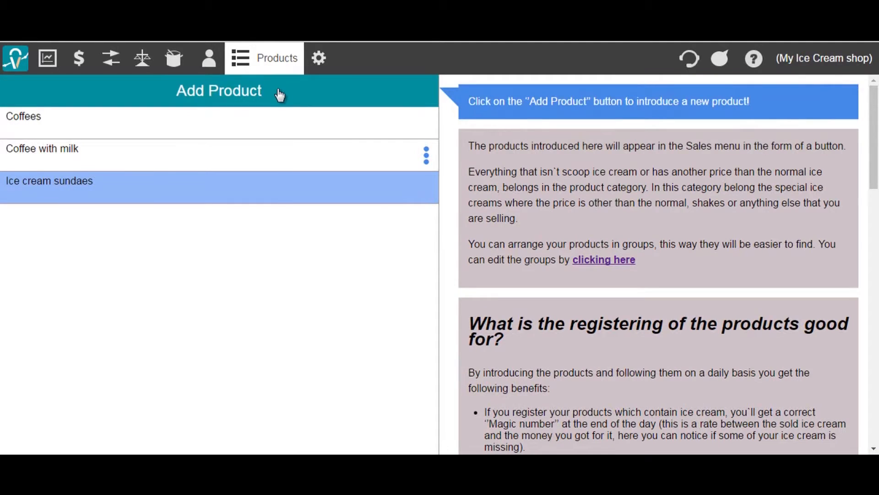
Create product 'Ice cream sundae' with 90 ice cream content, price 5, category Ice cream sundaes.
{"action": "left_click", "coordinate": [280, 94]}
{"action": "left_click", "coordinate": [620, 107]}
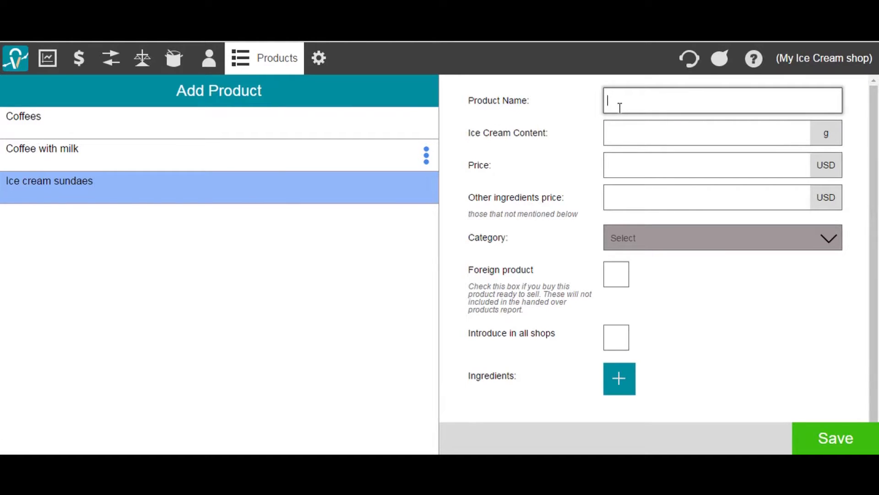
{"action": "type", "text": "Ice cream sundae"}
{"action": "left_click", "coordinate": [621, 129]}
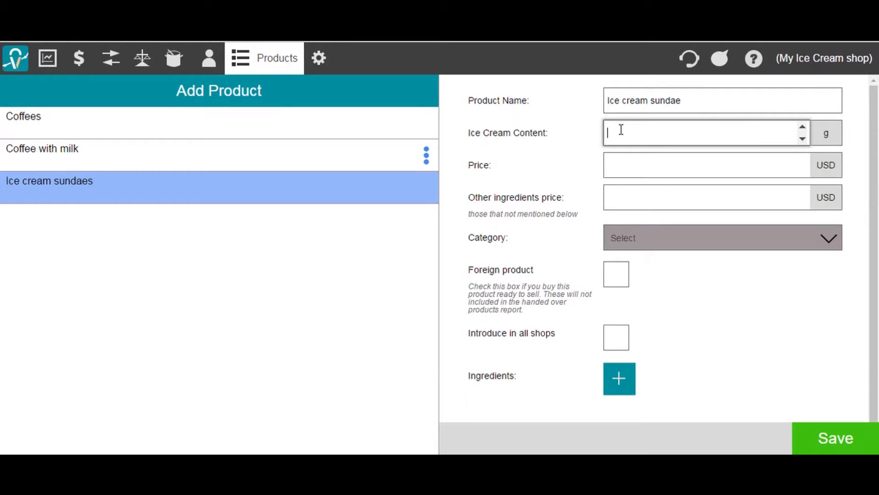
{"action": "type", "text": "90"}
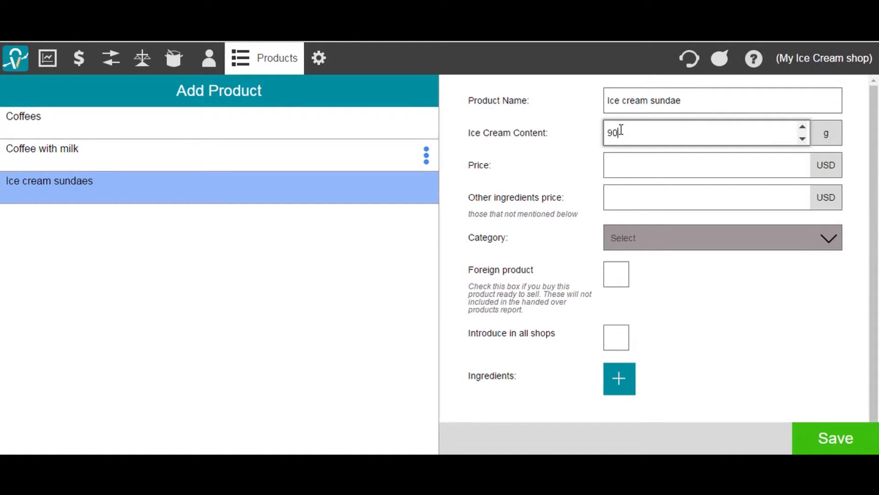
{"action": "left_click", "coordinate": [622, 161]}
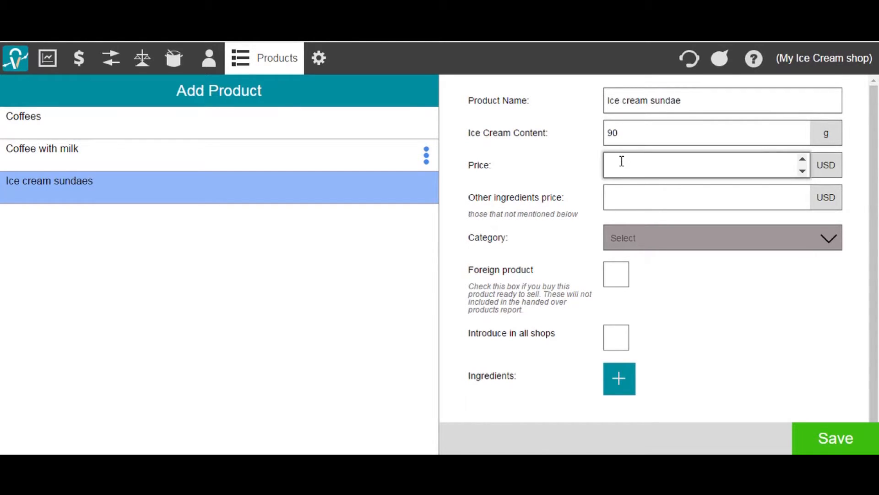
{"action": "type", "text": "5"}
{"action": "left_click", "coordinate": [622, 194]}
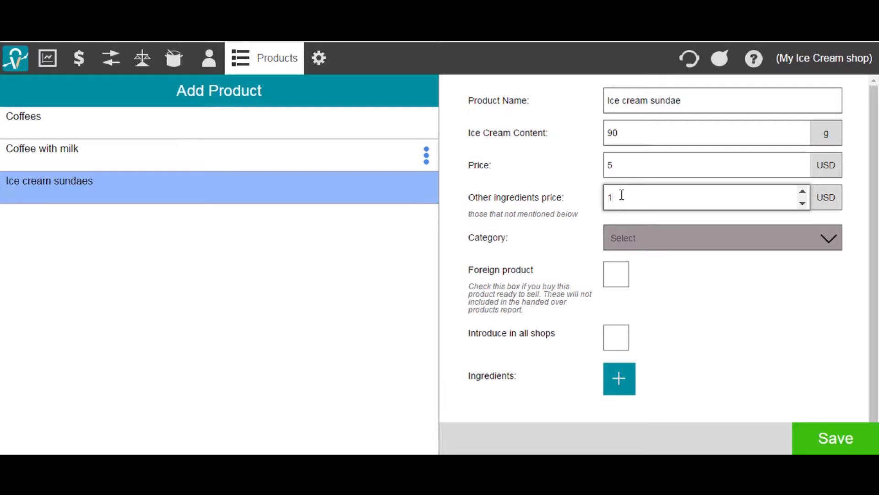
{"action": "left_click", "coordinate": [638, 242]}
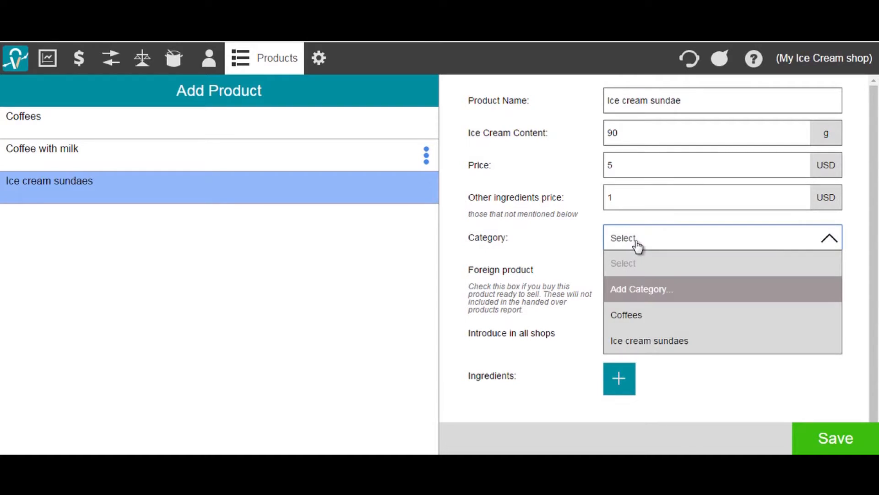
{"action": "left_click", "coordinate": [640, 339]}
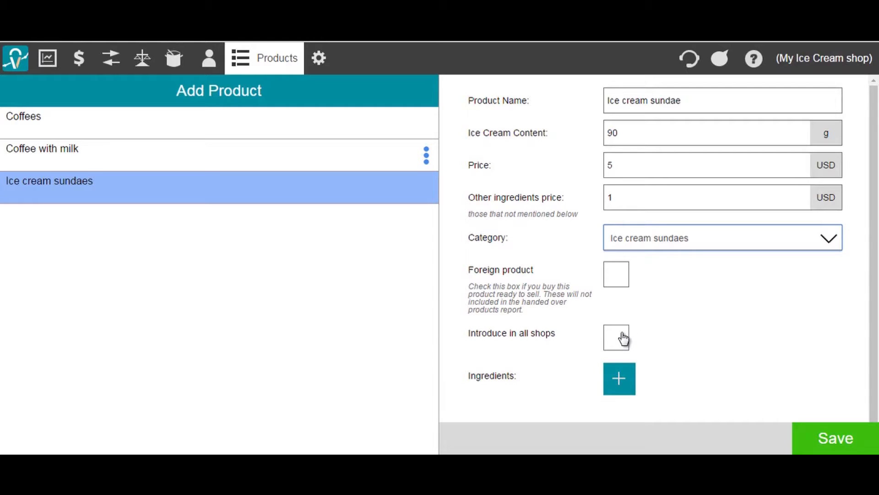
Remove the empty ingredient row and save the Ice cream sundae product.
{"action": "scroll", "coordinate": [875, 242], "scroll_direction": "down", "scroll_amount": 1}
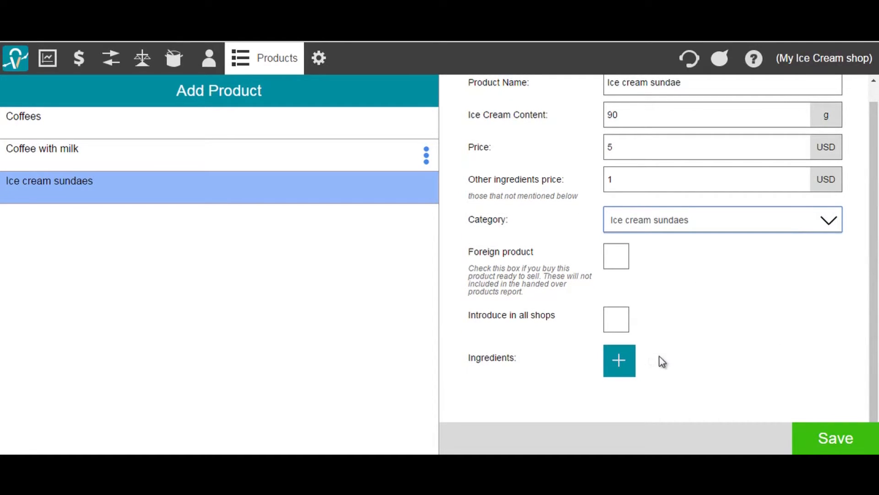
{"action": "left_click", "coordinate": [627, 369]}
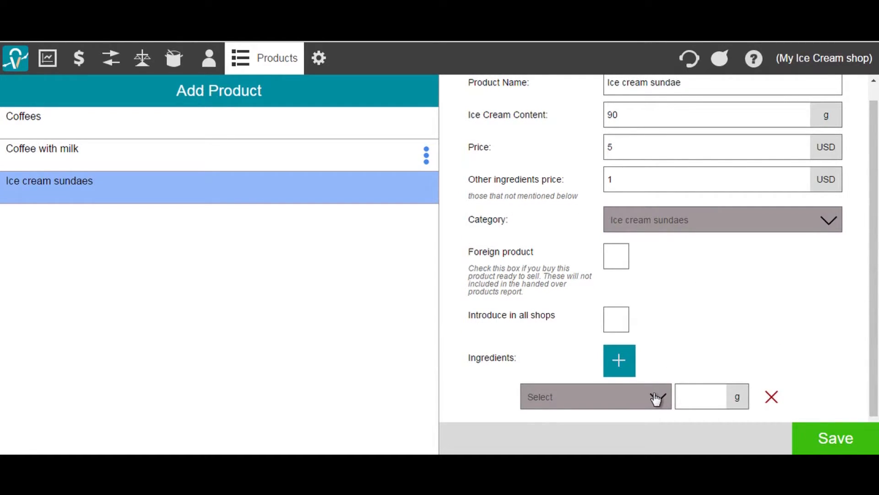
{"action": "left_click", "coordinate": [773, 397]}
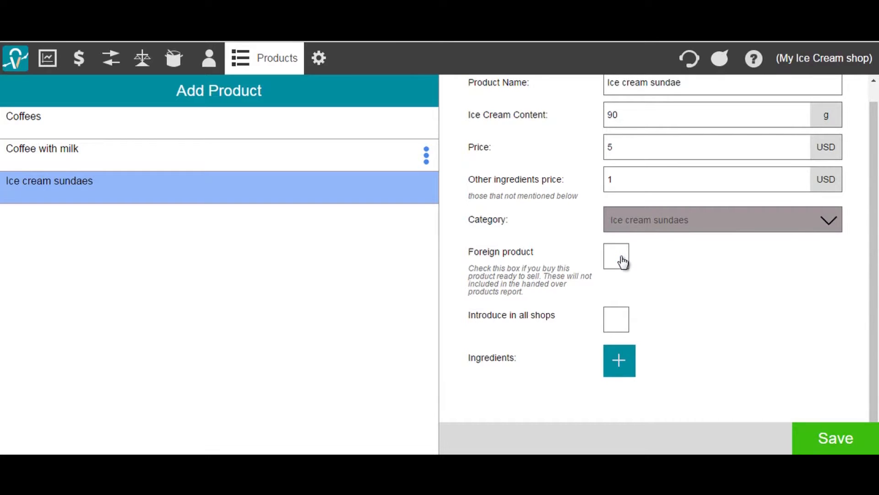
{"action": "scroll", "coordinate": [877, 300], "scroll_direction": "up", "scroll_amount": 1}
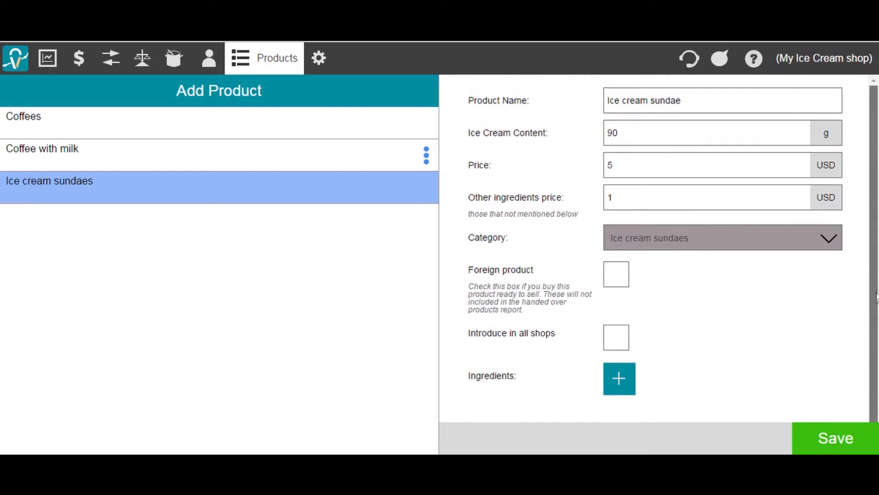
{"action": "left_click", "coordinate": [835, 443]}
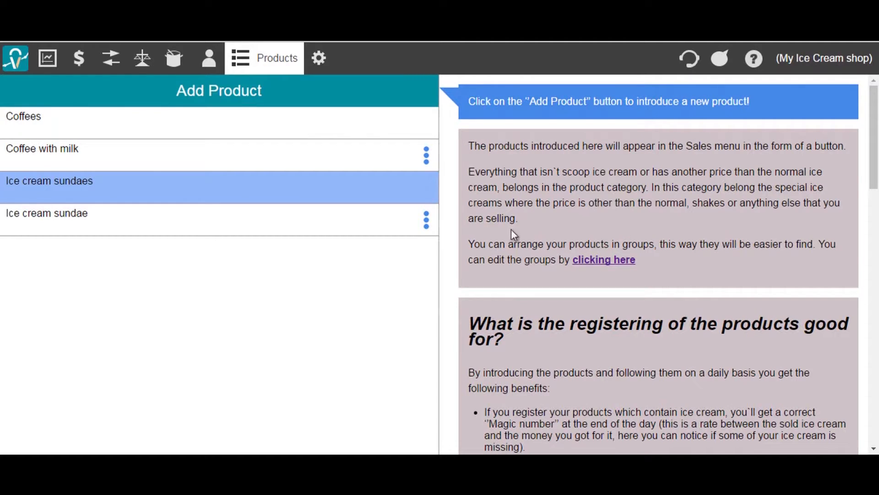
Drag the Coffee with milk row in the list, then go to the Cook page.
{"action": "mouse_move", "coordinate": [426, 155]}
{"action": "left_mouse_down"}
{"action": "mouse_move", "coordinate": [426, 190]}
{"action": "mouse_move", "coordinate": [426, 151]}
{"action": "left_mouse_up"}
{"action": "left_click", "coordinate": [174, 62]}
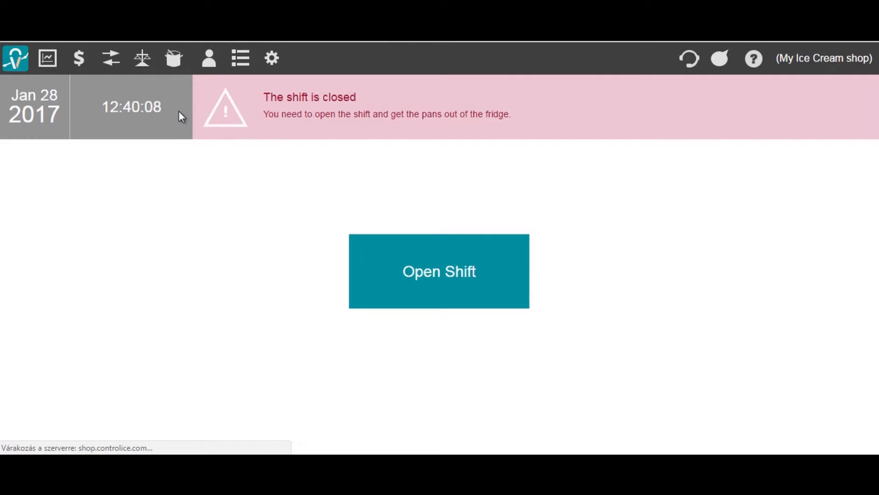
Open the shift and start a Chocolate batch in pan B2 with 6500 g pan weight.
{"action": "left_click", "coordinate": [385, 280]}
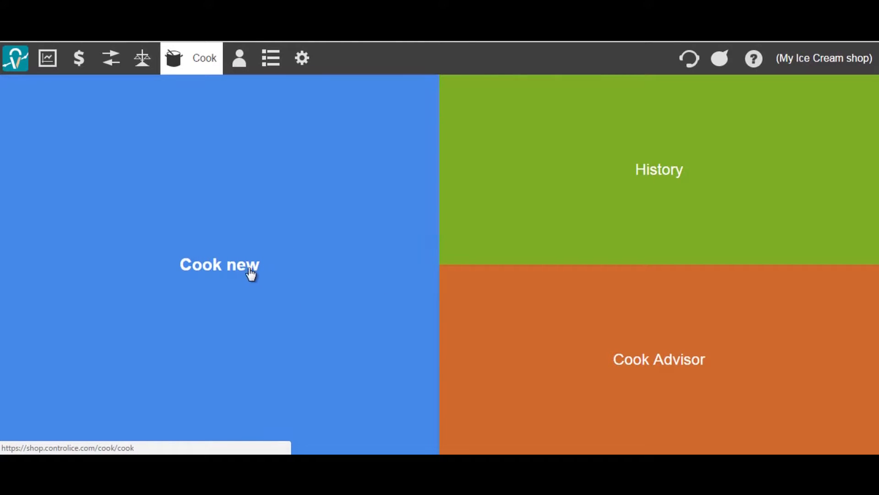
{"action": "left_click", "coordinate": [260, 282]}
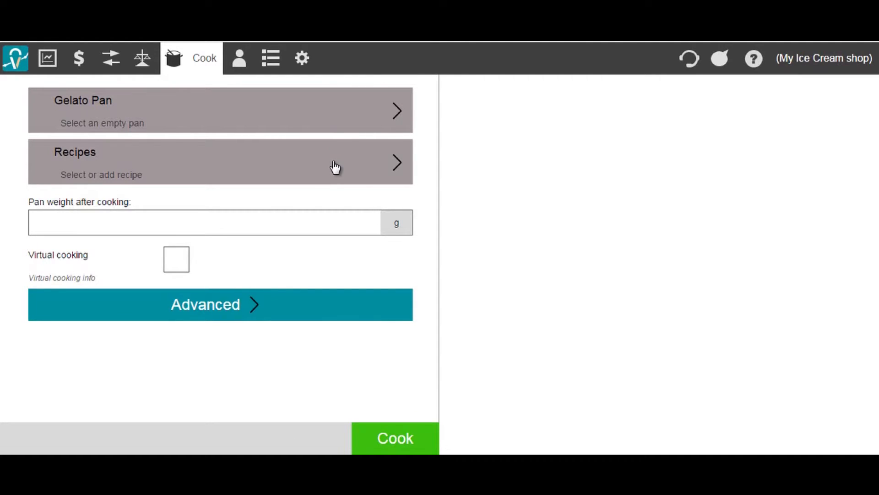
{"action": "left_click", "coordinate": [346, 119]}
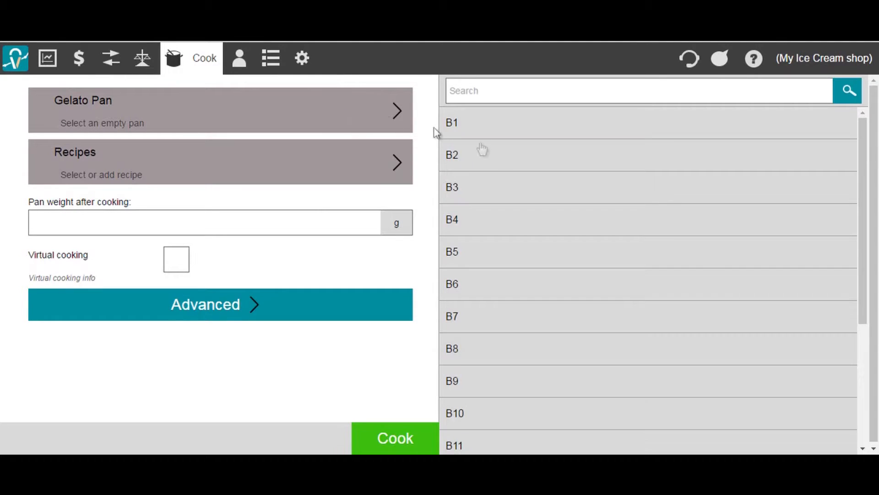
{"action": "left_click", "coordinate": [507, 157]}
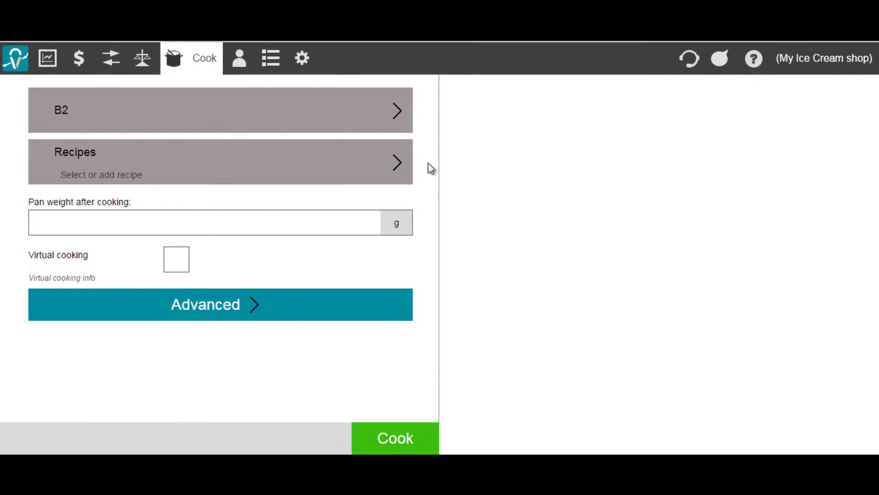
{"action": "left_click", "coordinate": [393, 164]}
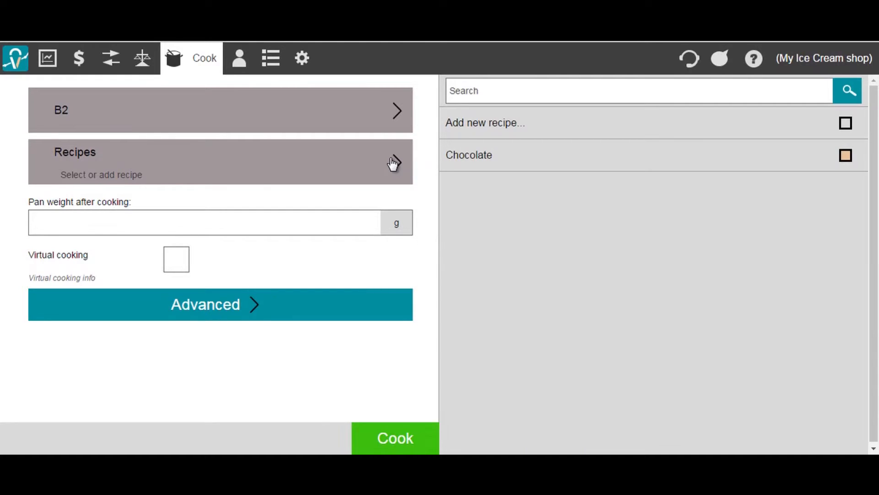
{"action": "left_click", "coordinate": [463, 158]}
{"action": "left_click", "coordinate": [284, 228]}
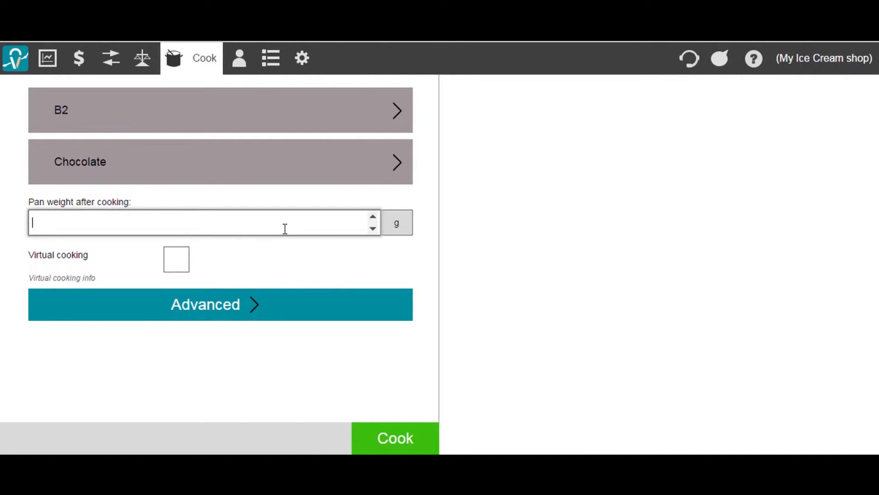
{"action": "type", "text": "6500"}
In the advanced cooking options, set the expected weight to 6500.
{"action": "left_click", "coordinate": [320, 315]}
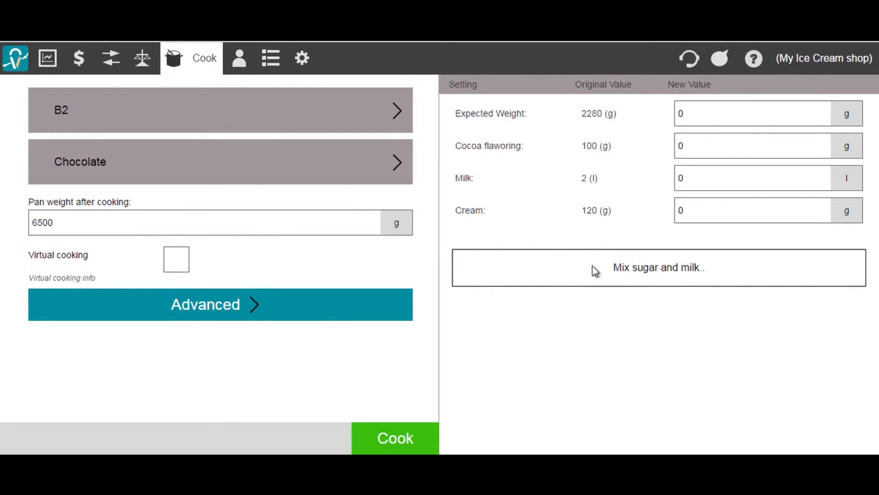
{"action": "left_click", "coordinate": [692, 118]}
{"action": "key", "text": "BackSpace"}
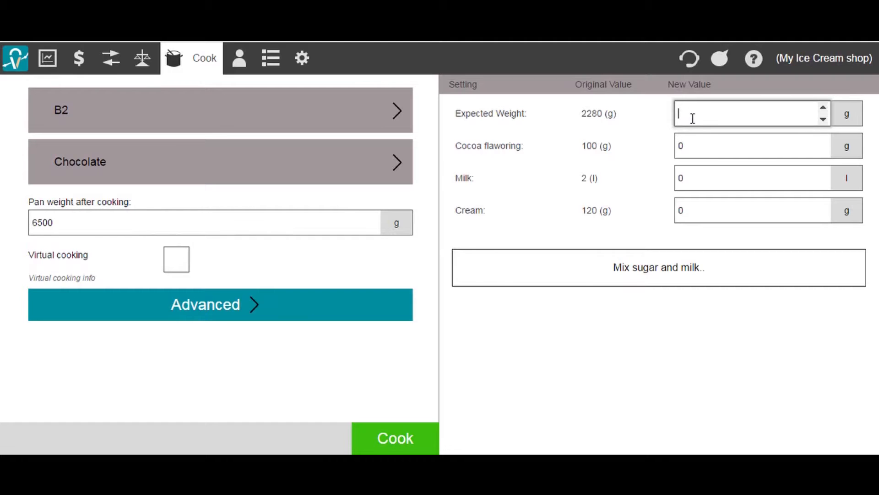
{"action": "type", "text": "5000"}
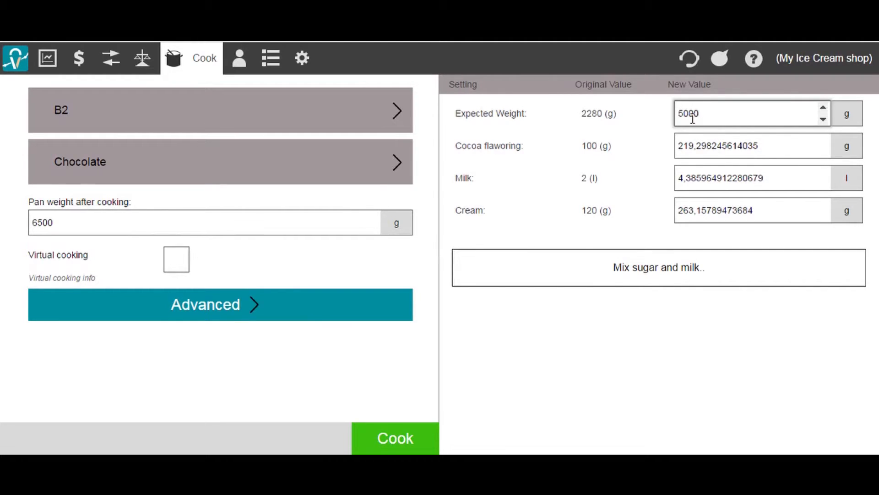
{"action": "key", "text": "BackSpace"}
{"action": "key", "text": "BackSpace"}
{"action": "key", "text": "BackSpace"}
{"action": "key", "text": "BackSpace"}
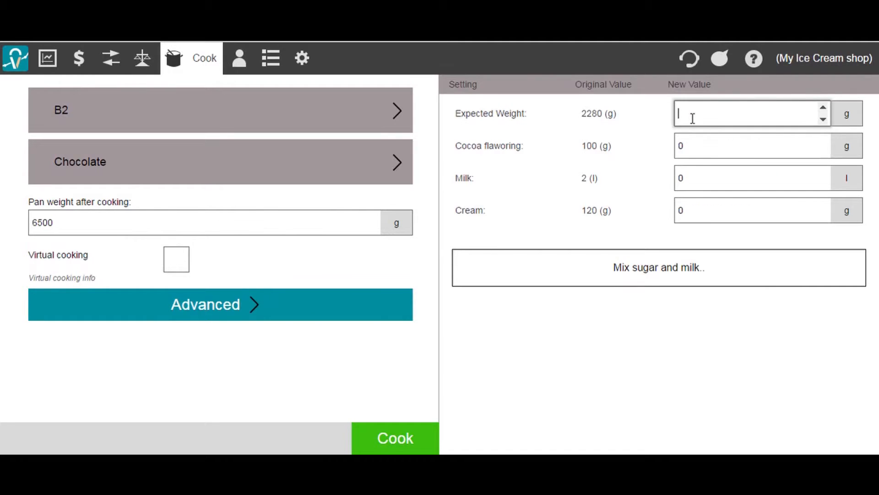
{"action": "type", "text": "6500"}
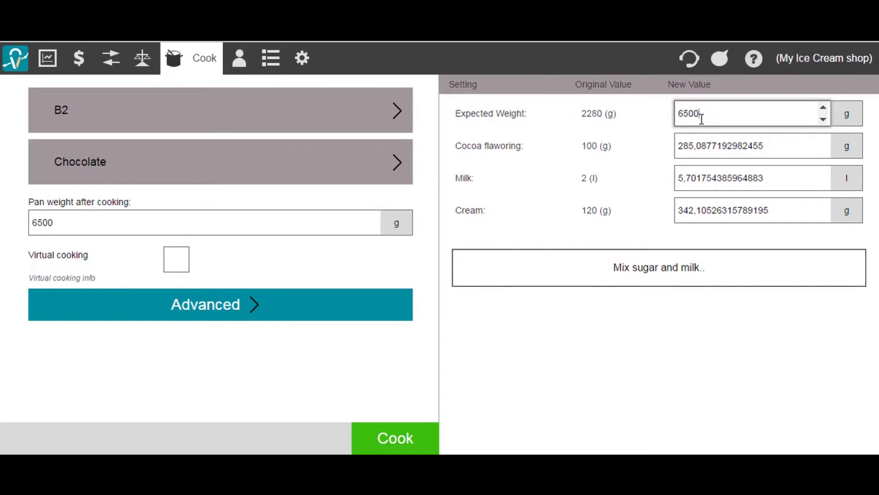
Change the cocoa flavoring amount to 220 g and cook the Chocolate batch.
{"action": "left_click", "coordinate": [771, 148]}
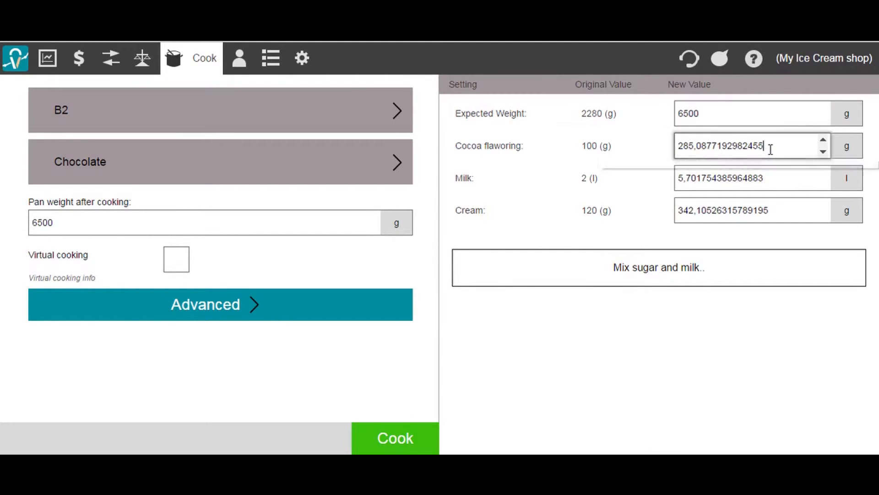
{"action": "left_click_drag", "start_coordinate": [771, 147], "coordinate": [687, 146]}
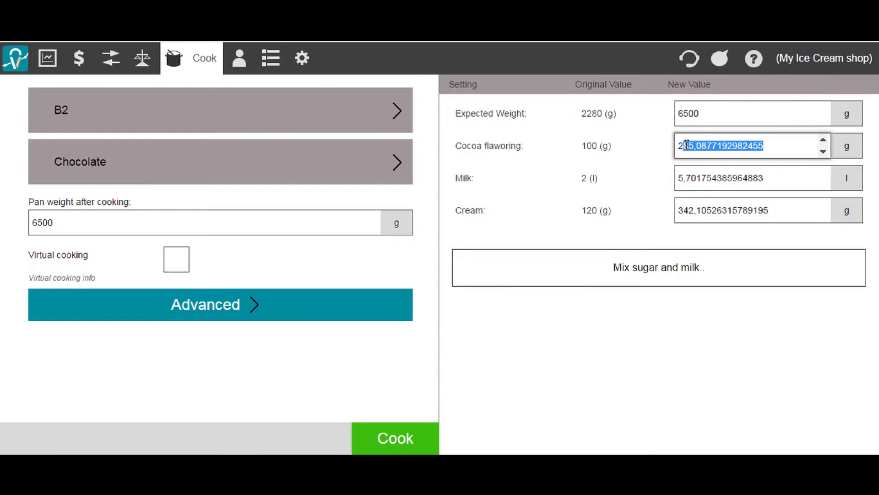
{"action": "key", "text": "BackSpace"}
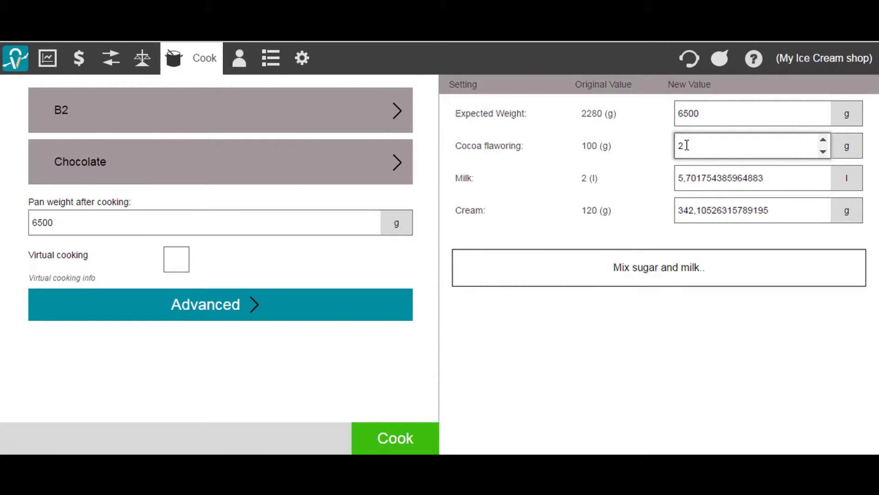
{"action": "type", "text": "20"}
{"action": "left_click", "coordinate": [391, 436]}
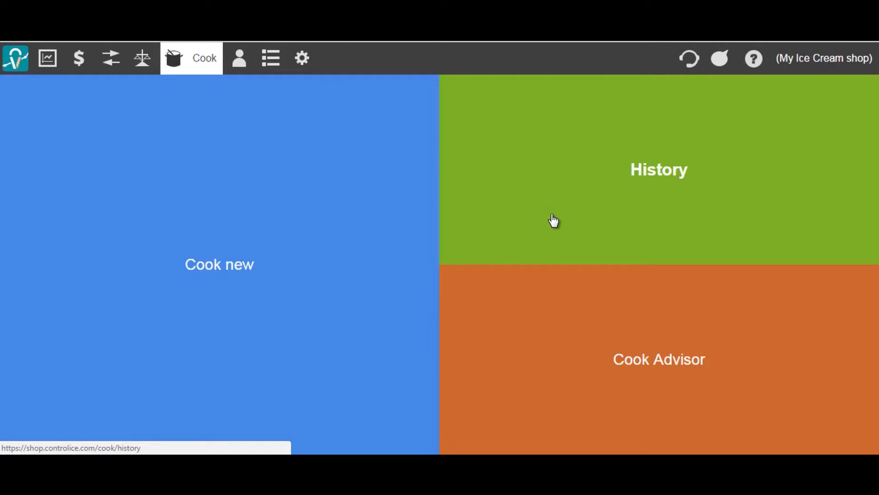
Show the Chocolate (B2) history record: 6500 g, expiring 2017-02-11, 220 g cocoa flavoring.
{"action": "left_click", "coordinate": [600, 173]}
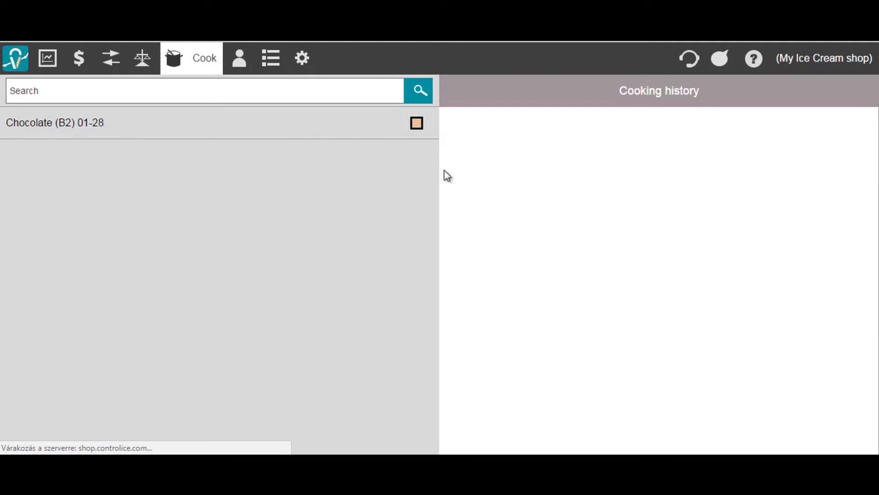
{"action": "left_click", "coordinate": [345, 129]}
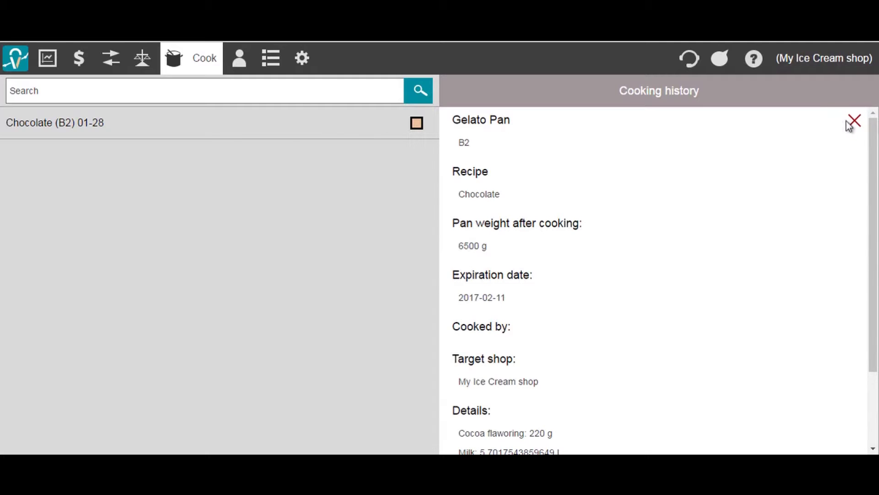
{"action": "mouse_move", "coordinate": [874, 158]}
{"action": "left_mouse_down"}
{"action": "mouse_move", "coordinate": [878, 210]}
{"action": "mouse_move", "coordinate": [875, 160]}
{"action": "left_mouse_up"}
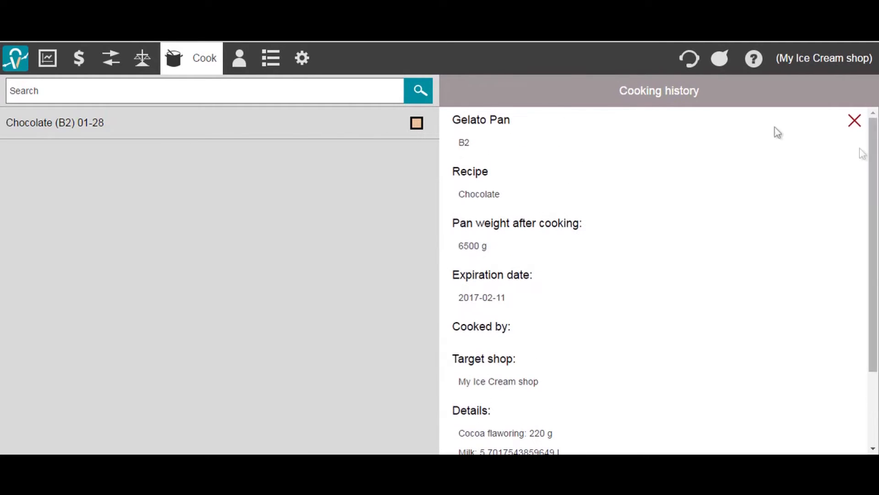
Place the Chocolate pan on the Measure page and confirm it, marked as untouched.
{"action": "left_click", "coordinate": [141, 61]}
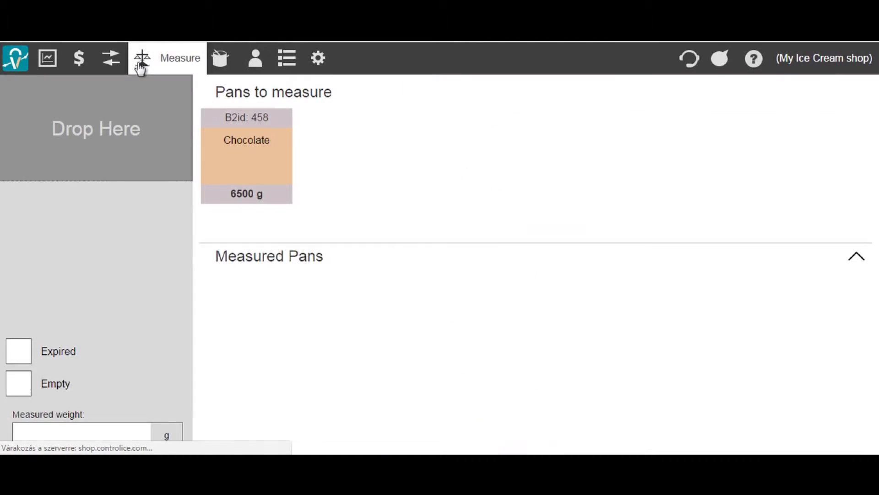
{"action": "left_click_drag", "start_coordinate": [244, 154], "coordinate": [138, 129]}
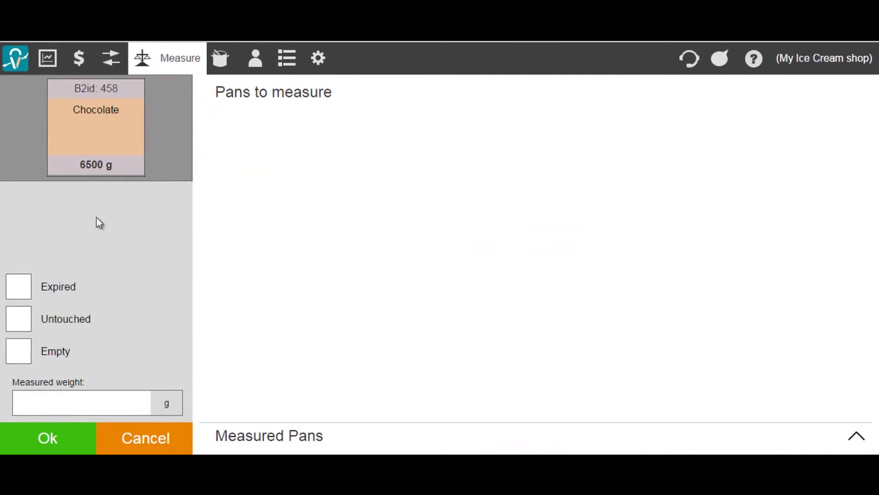
{"action": "left_click", "coordinate": [86, 398]}
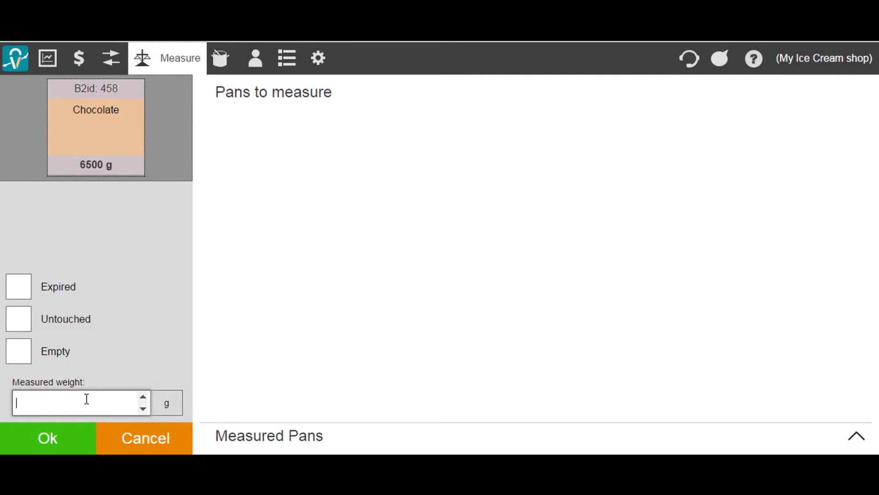
{"action": "type", "text": "3000"}
{"action": "double_click", "coordinate": [12, 403]}
{"action": "key", "text": "BackSpace"}
{"action": "left_click", "coordinate": [18, 354]}
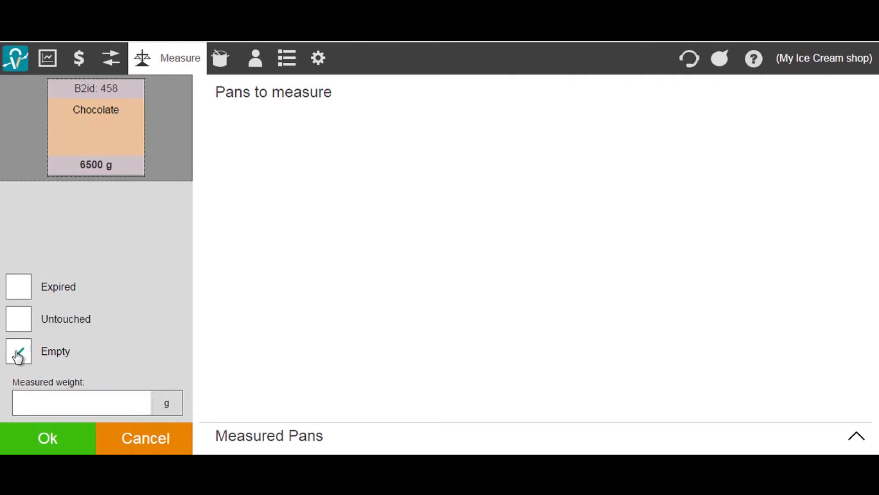
{"action": "left_click", "coordinate": [19, 326]}
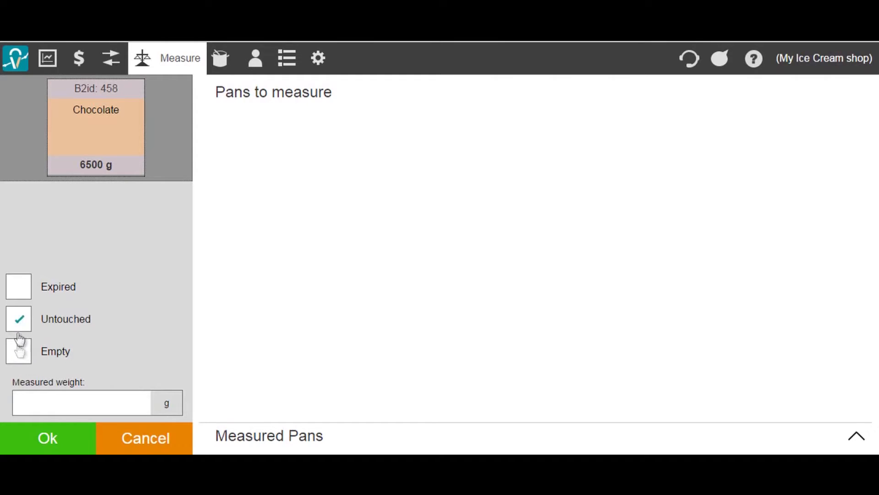
{"action": "left_click", "coordinate": [50, 438]}
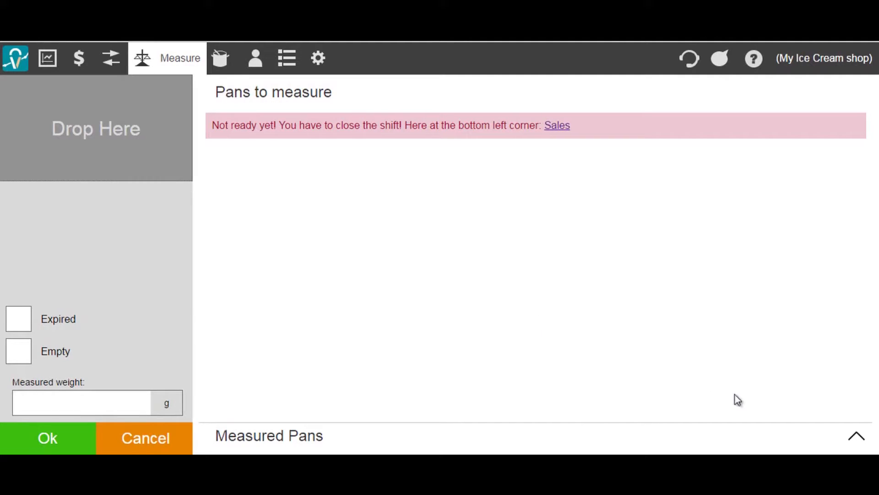
Remeasure the Chocolate pan at 3000 g and go to the Rearrange page.
{"action": "left_click", "coordinate": [856, 440]}
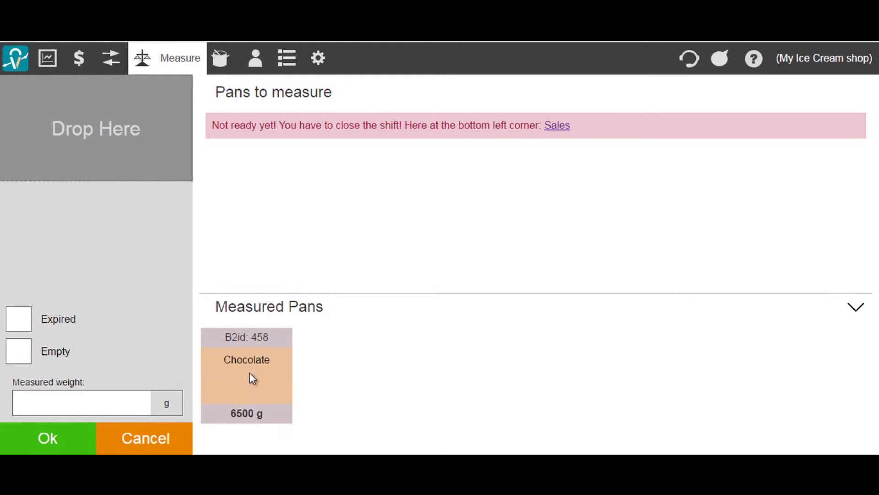
{"action": "left_click_drag", "start_coordinate": [249, 372], "coordinate": [113, 141]}
{"action": "left_click", "coordinate": [33, 394]}
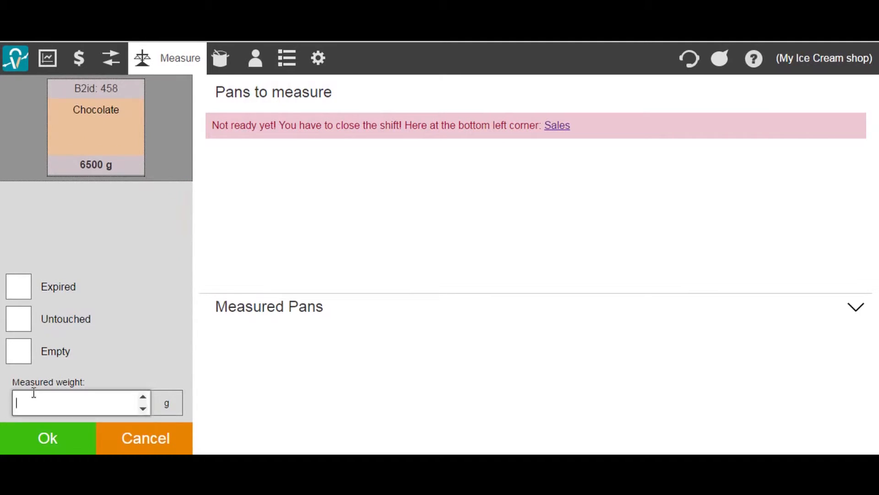
{"action": "type", "text": "3000"}
{"action": "left_click", "coordinate": [47, 436]}
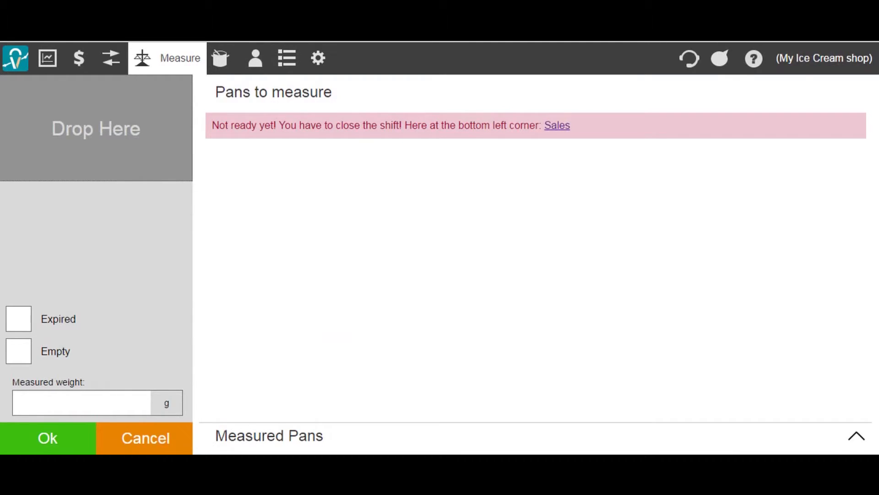
{"action": "left_click", "coordinate": [117, 58]}
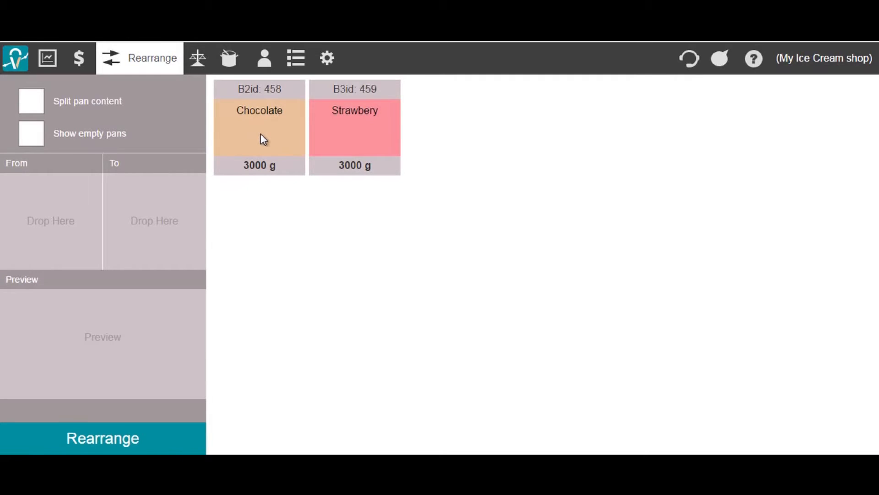
Merge the Strawbery pan (From) into the Chocolate pan B2 (To).
{"action": "left_click_drag", "start_coordinate": [261, 137], "coordinate": [159, 227]}
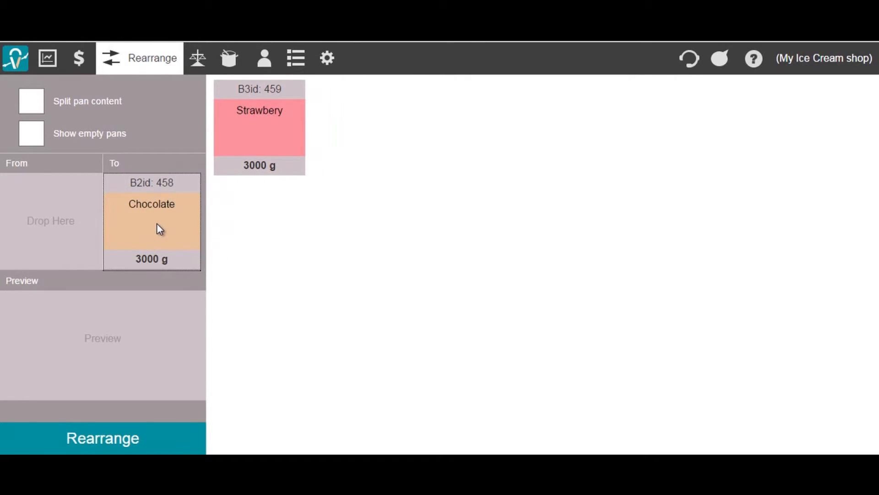
{"action": "left_click_drag", "start_coordinate": [274, 150], "coordinate": [63, 244]}
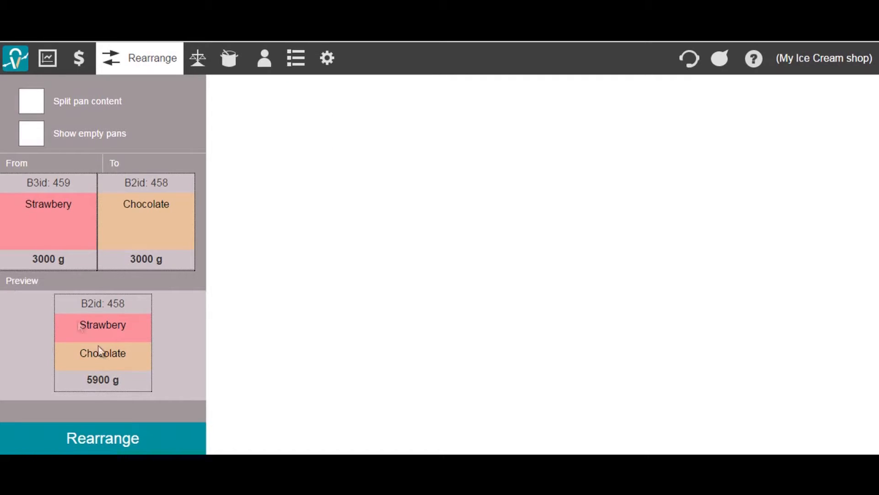
{"action": "left_click", "coordinate": [116, 444]}
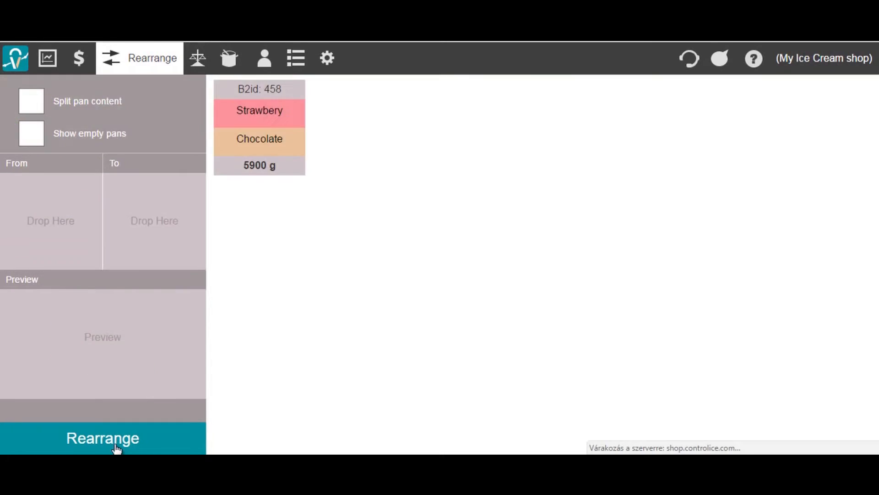
Measure the combined 5900 g pan as 3000 g, then go to the Sales page.
{"action": "left_click", "coordinate": [201, 63]}
{"action": "left_click_drag", "start_coordinate": [229, 139], "coordinate": [73, 121]}
{"action": "left_click", "coordinate": [25, 404]}
{"action": "type", "text": "3000"}
{"action": "left_click", "coordinate": [36, 448]}
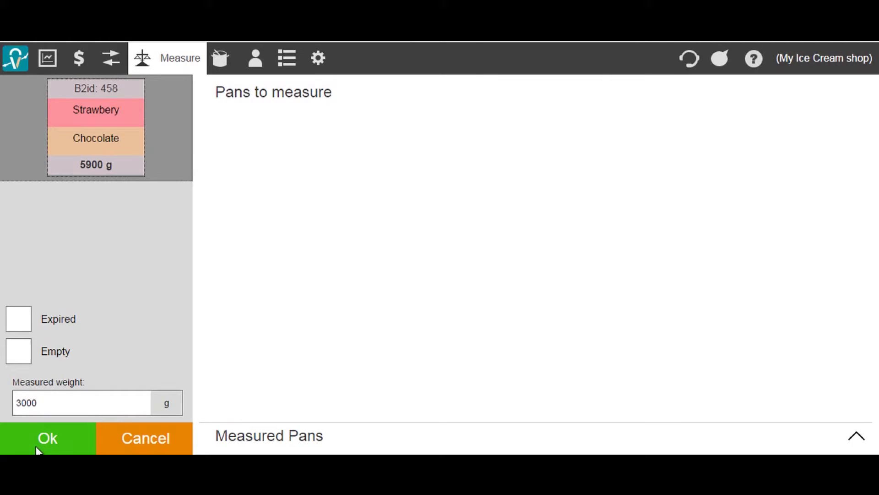
{"action": "left_click", "coordinate": [81, 65]}
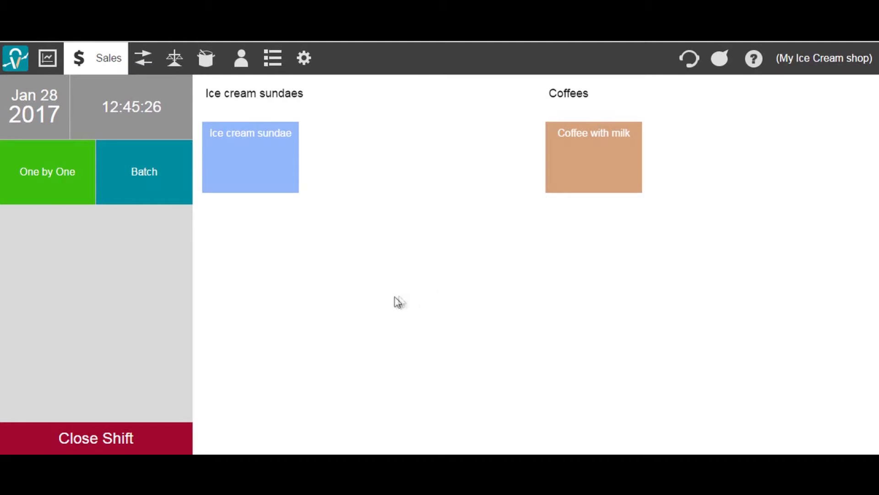
Reload the sales page and sell two Ice cream sundaes in one-by-one entry.
{"action": "left_click", "coordinate": [77, 61]}
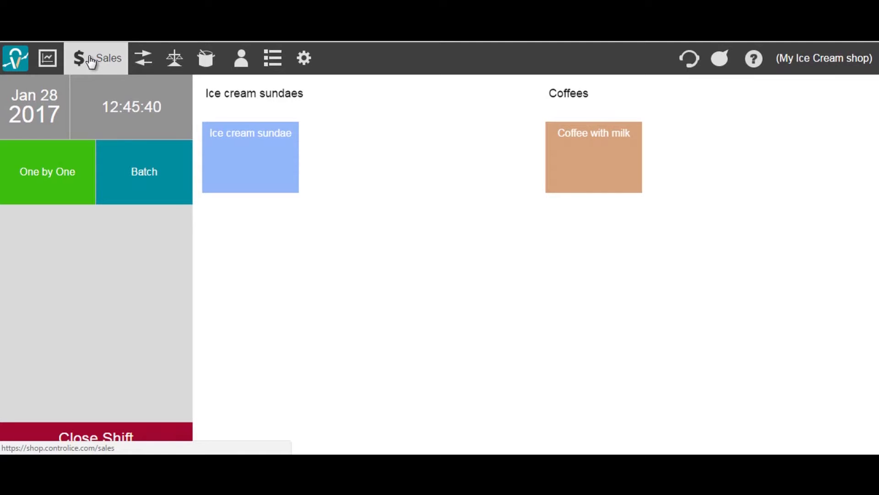
{"action": "left_click", "coordinate": [128, 178]}
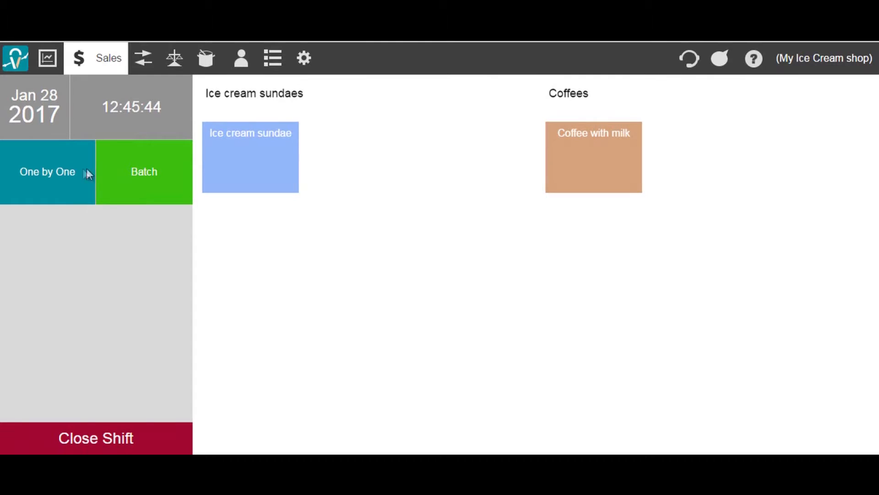
{"action": "left_click", "coordinate": [67, 169]}
{"action": "left_click", "coordinate": [228, 167]}
{"action": "left_click", "coordinate": [231, 167]}
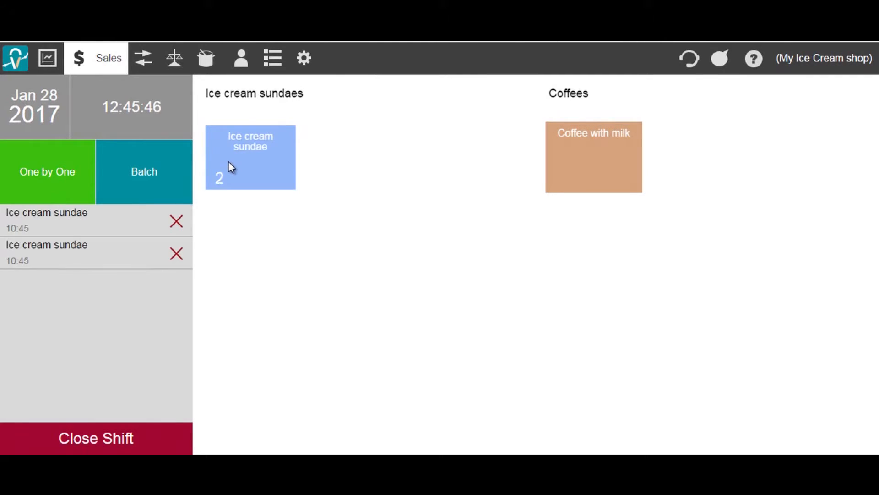
Add 12 Coffee with milk to the order using batch sales entry.
{"action": "left_click", "coordinate": [136, 166]}
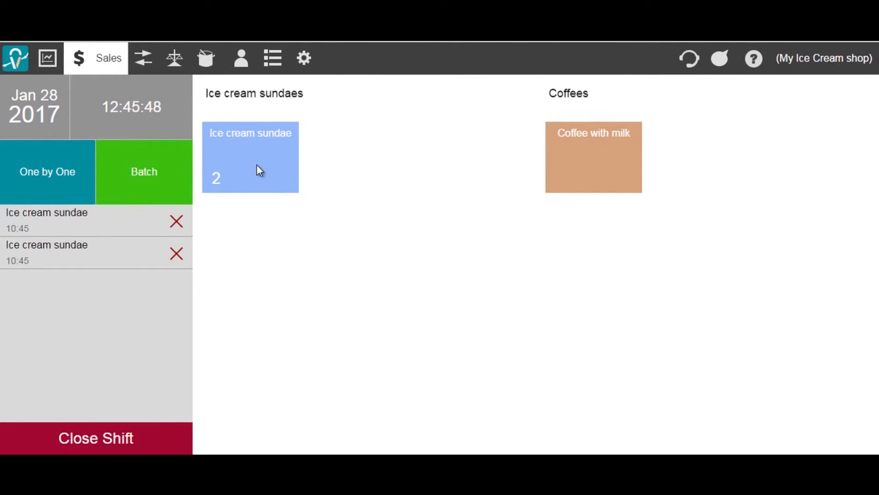
{"action": "left_click", "coordinate": [568, 174]}
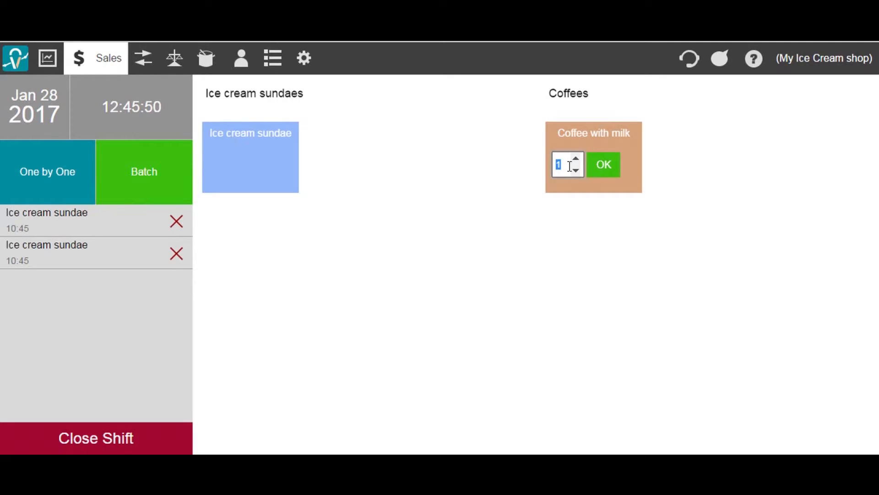
{"action": "type", "text": "12"}
{"action": "left_click", "coordinate": [602, 170]}
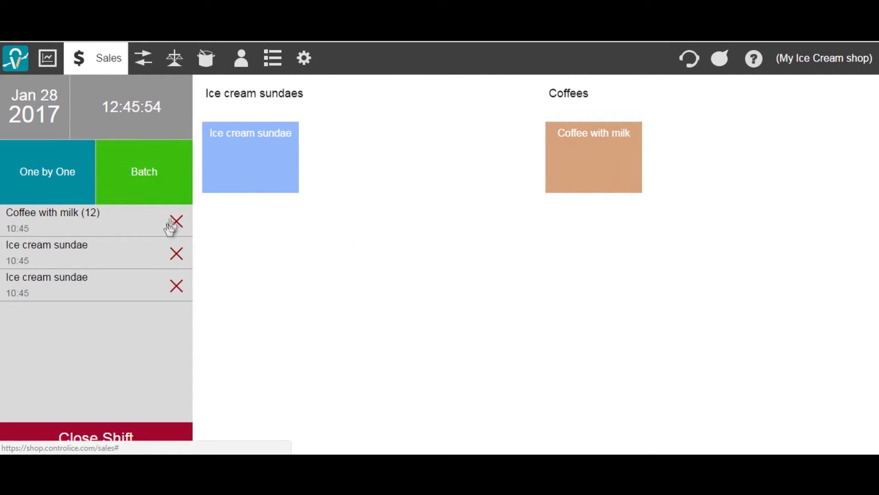
Delete one duplicate sundae sale and record a sale of 11 ice cream sundaes.
{"action": "left_click", "coordinate": [176, 254]}
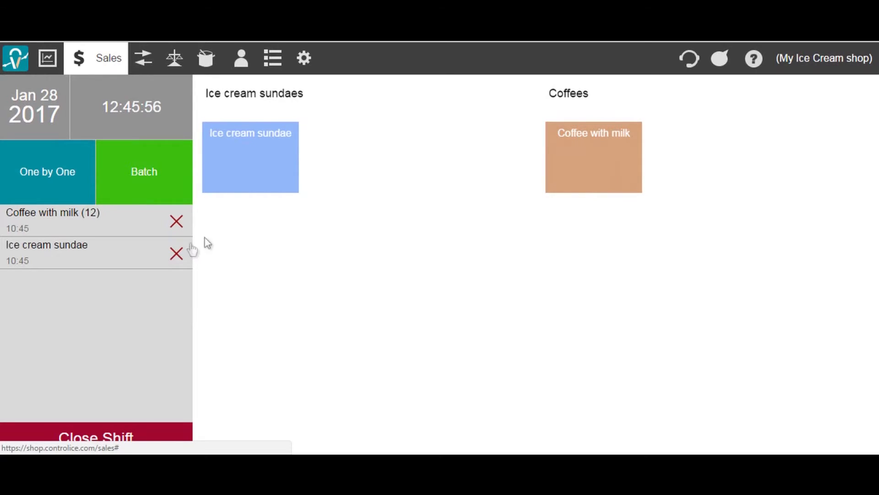
{"action": "left_click", "coordinate": [244, 167]}
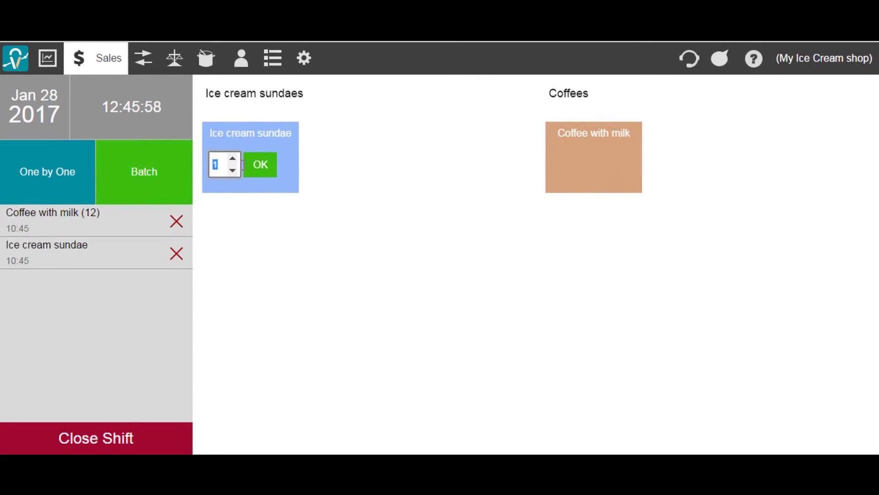
{"action": "type", "text": "11"}
{"action": "left_click", "coordinate": [260, 169]}
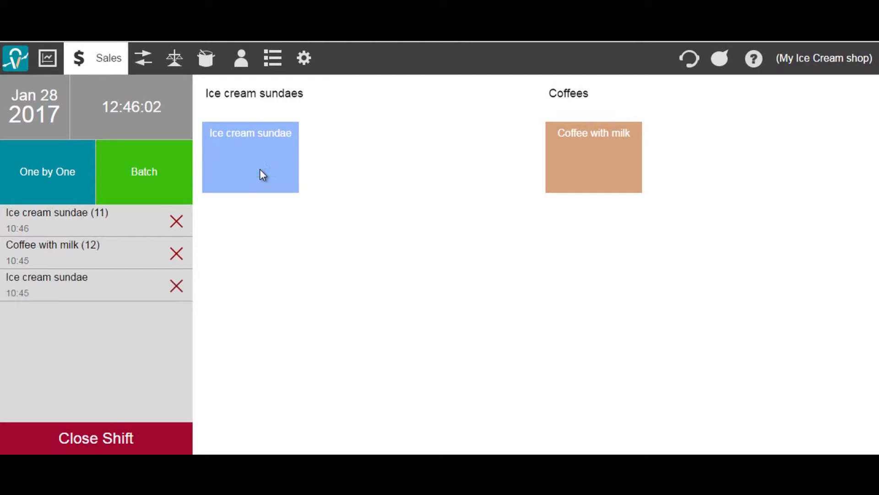
Close the shift with a day's income of 125.
{"action": "left_click", "coordinate": [126, 443]}
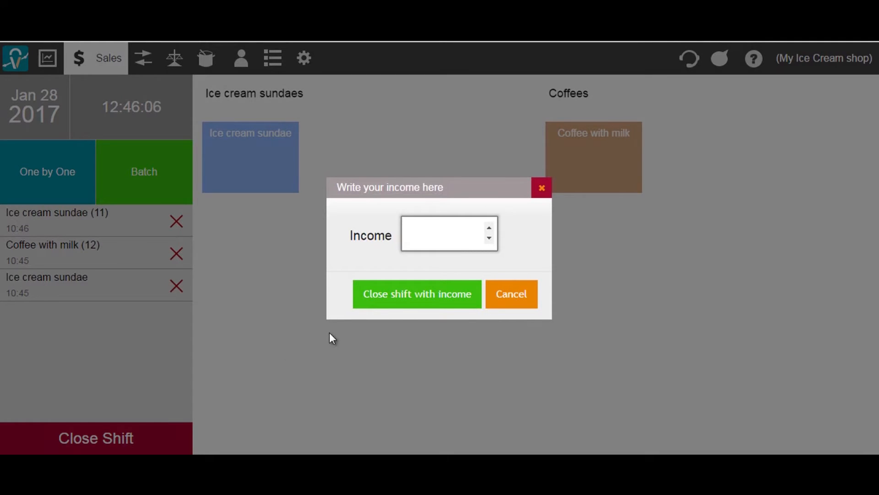
{"action": "type", "text": "125"}
{"action": "left_click", "coordinate": [376, 306]}
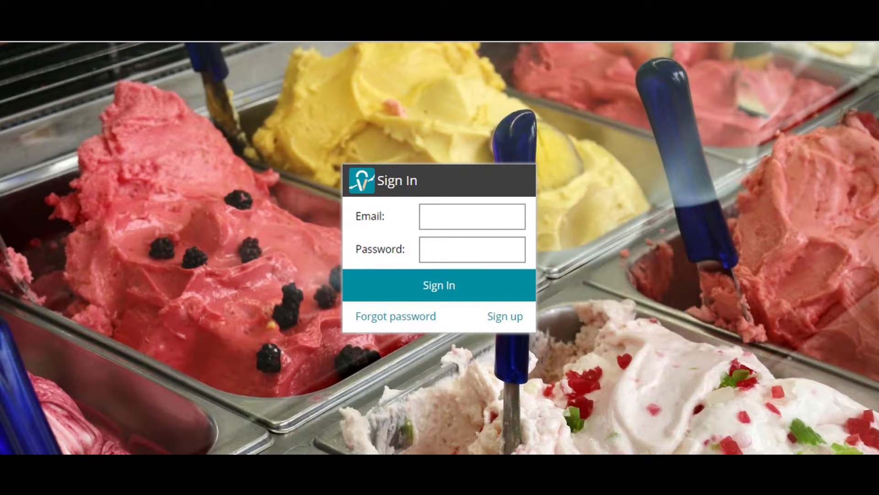
Sign in with the shop account's e-mail, correcting a typo, and its password.
{"action": "left_click", "coordinate": [454, 224]}
{"action": "type", "text": "tets"}
{"action": "key", "text": "BackSpace"}
{"action": "key", "text": "BackSpace"}
{"action": "type", "text": "st"}
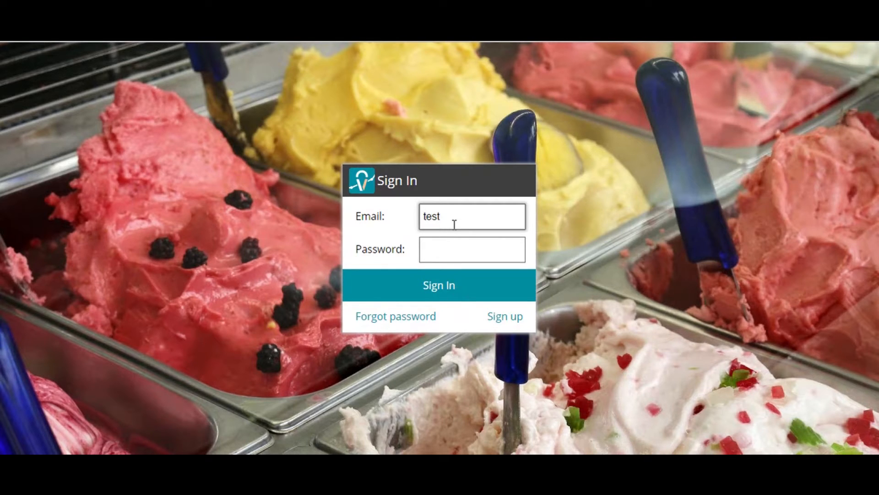
{"action": "type", "text": "@testy.com"}
{"action": "left_click", "coordinate": [461, 243]}
{"action": "type", "text": "••••"}
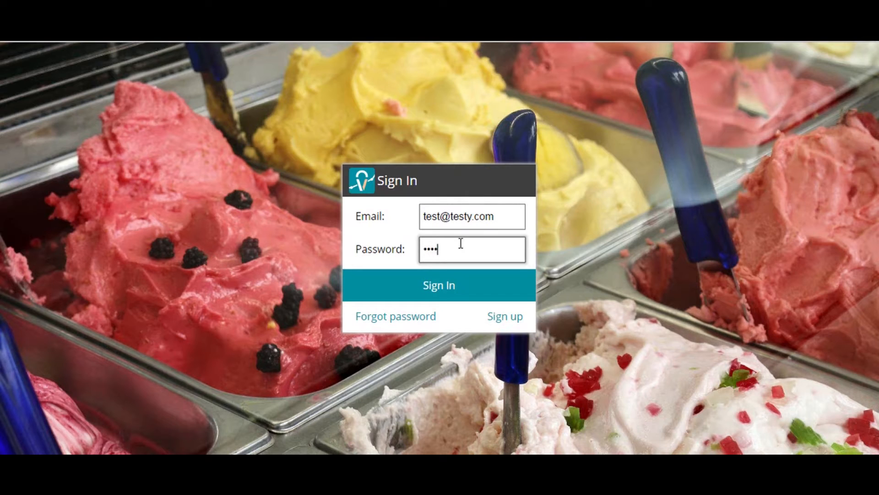
{"action": "left_click", "coordinate": [459, 284]}
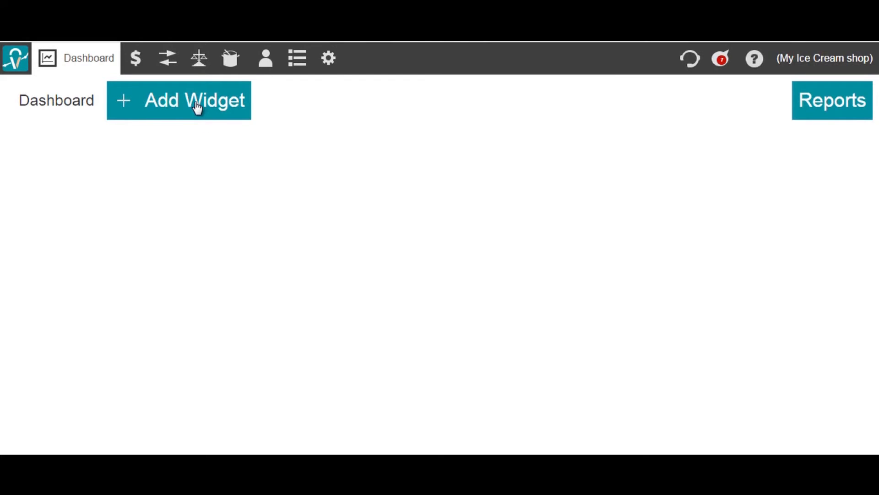
Set the Reports date range to 2017-01-28 and apply it.
{"action": "left_click", "coordinate": [828, 114]}
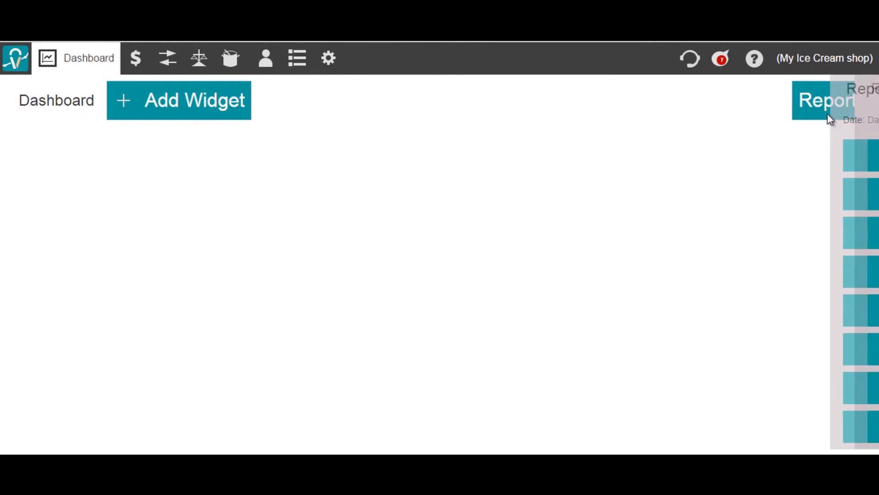
{"action": "left_click", "coordinate": [828, 122]}
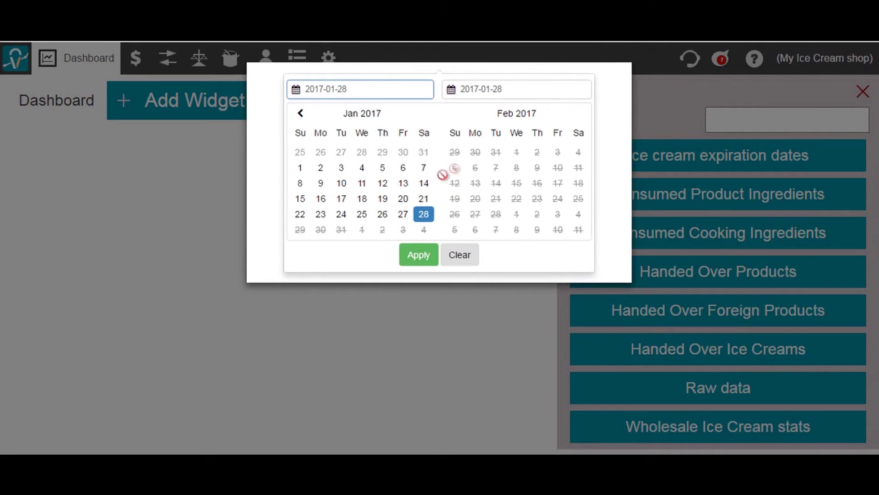
{"action": "left_click", "coordinate": [417, 254]}
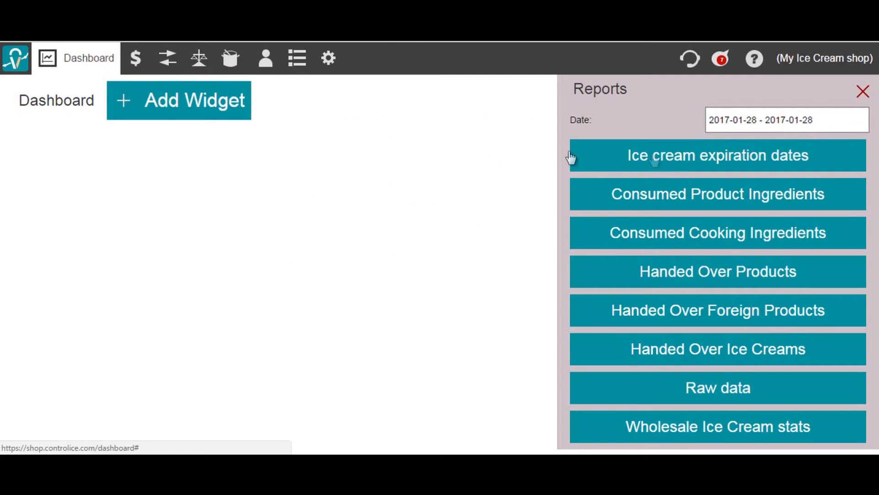
Add the daily Income Chart and Total Ice Cream Consumption widgets to the dashboard.
{"action": "left_click", "coordinate": [232, 117]}
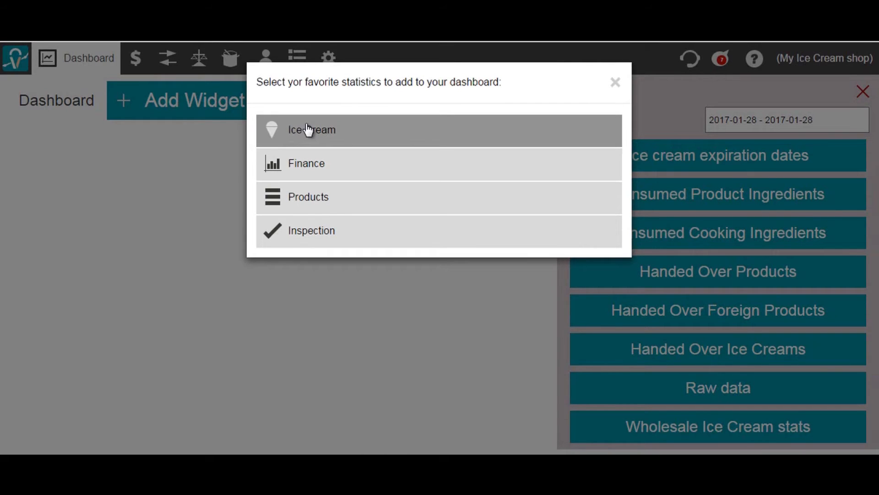
{"action": "left_click", "coordinate": [343, 135]}
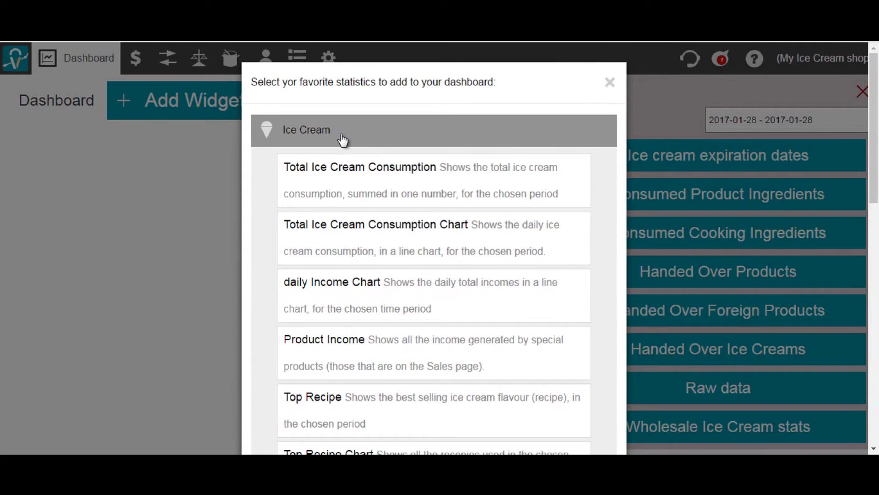
{"action": "left_click", "coordinate": [339, 298]}
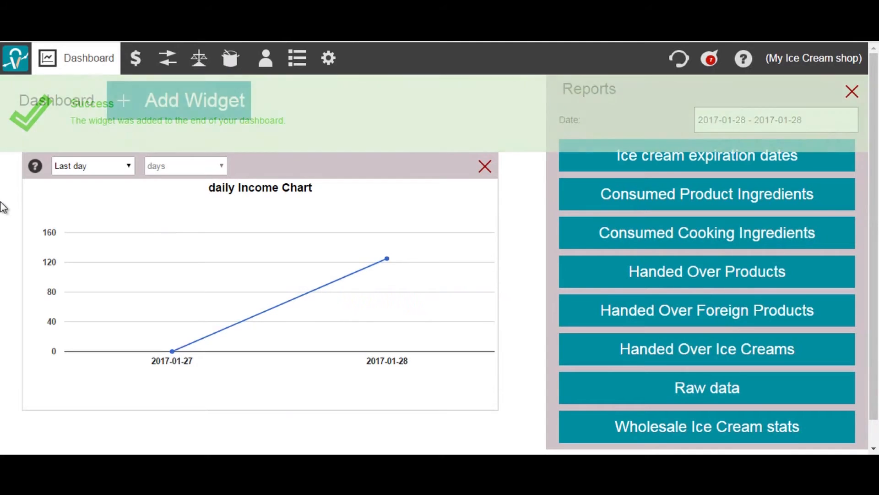
{"action": "left_click", "coordinate": [180, 113]}
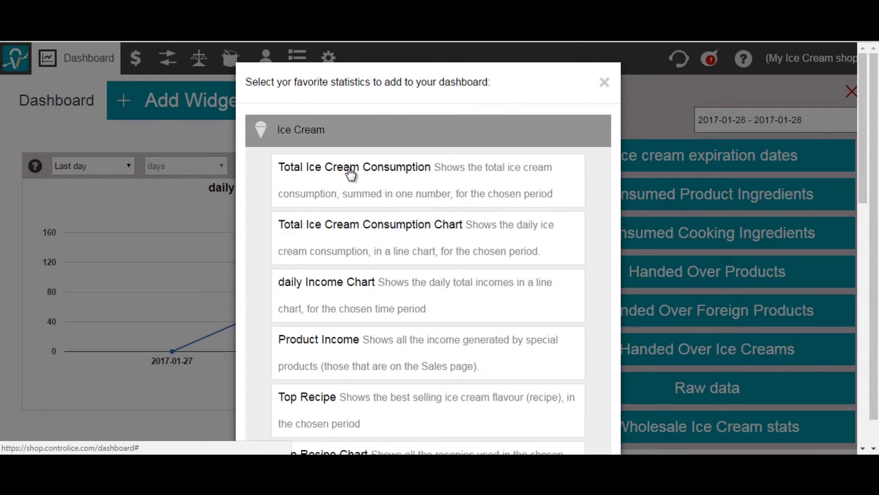
{"action": "left_click", "coordinate": [351, 172]}
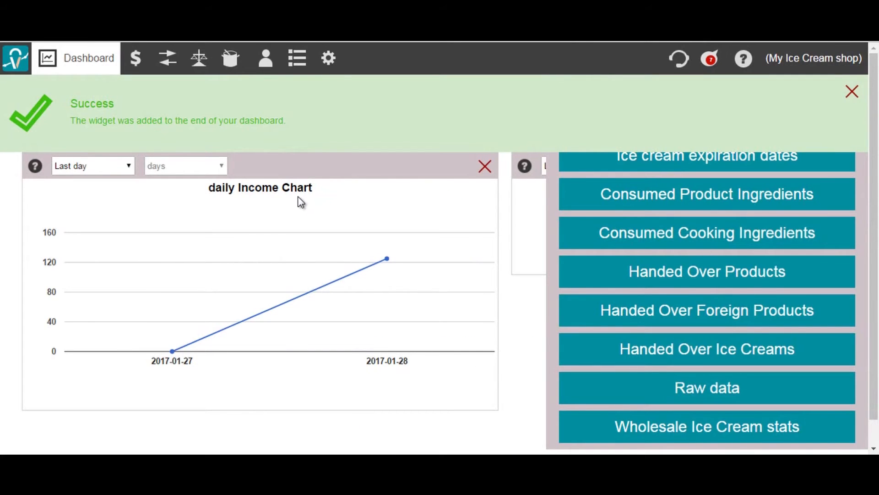
Add the Magic Number widget from Inspection statistics and close the Reports panel.
{"action": "left_click", "coordinate": [236, 110]}
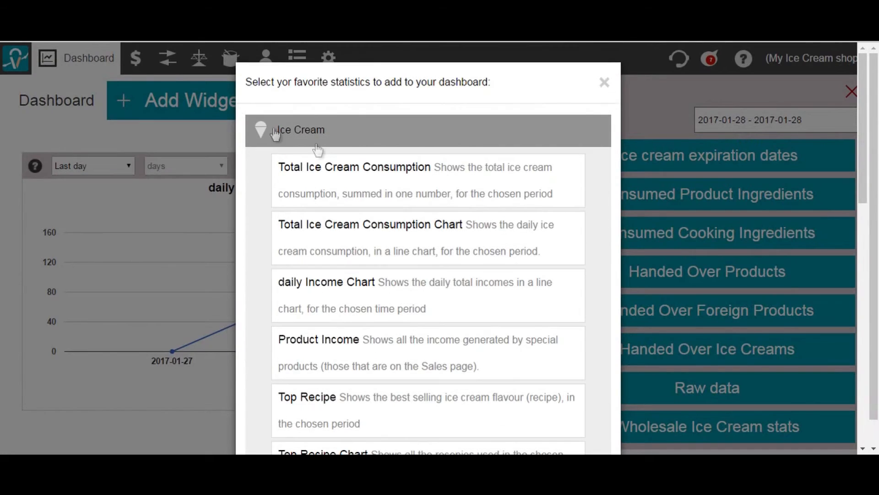
{"action": "left_click_drag", "start_coordinate": [865, 183], "coordinate": [863, 426]}
{"action": "left_click", "coordinate": [495, 412]}
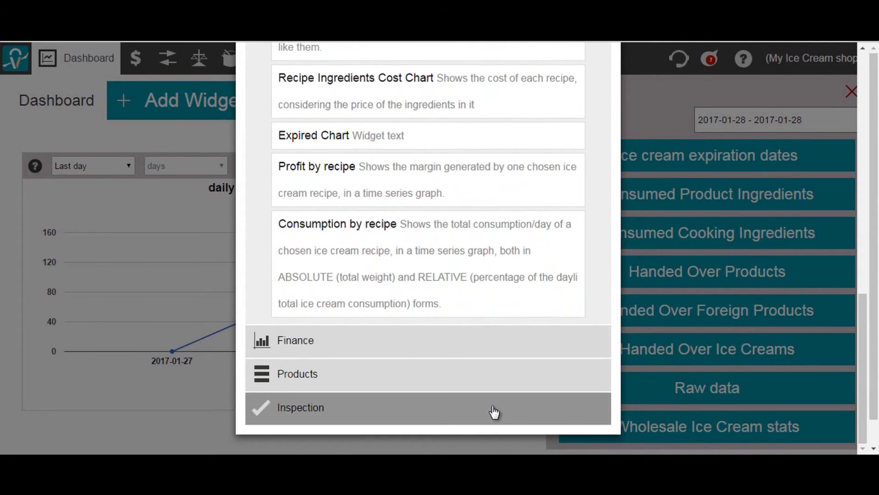
{"action": "scroll", "coordinate": [485, 394], "scroll_direction": "down", "scroll_amount": 5}
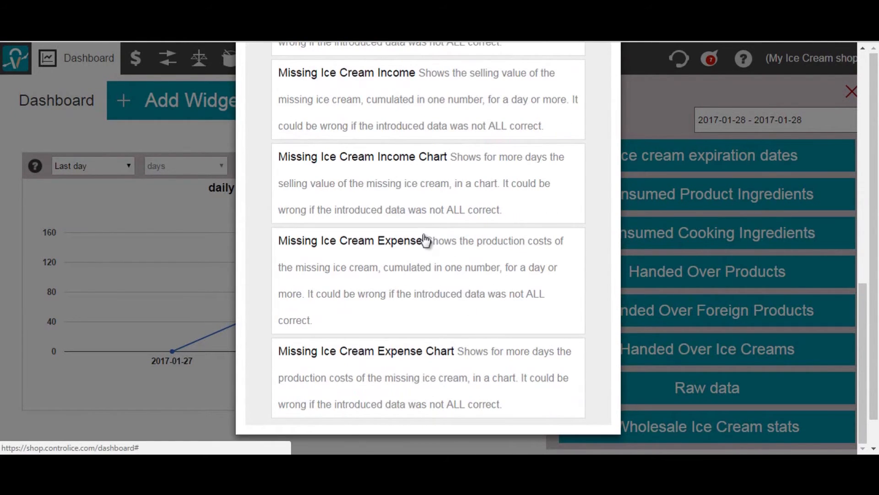
{"action": "left_click_drag", "start_coordinate": [866, 316], "coordinate": [865, 177]}
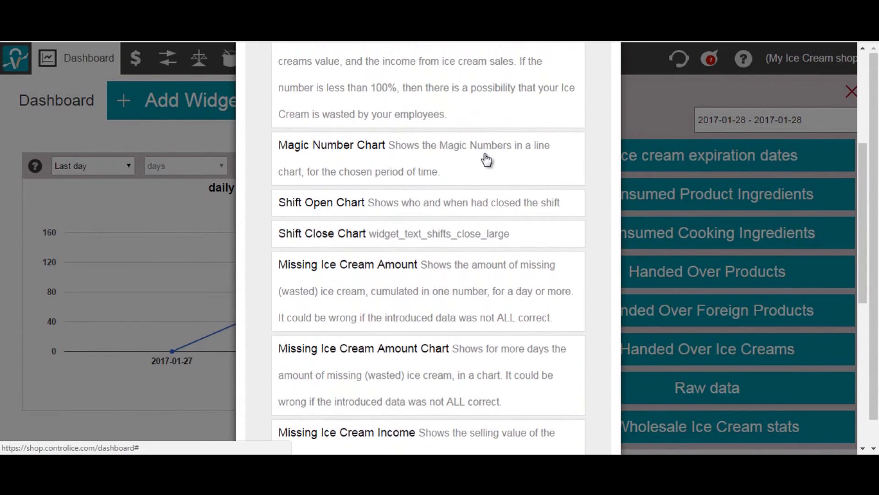
{"action": "left_click_drag", "start_coordinate": [868, 210], "coordinate": [865, 173]}
{"action": "left_click", "coordinate": [523, 187]}
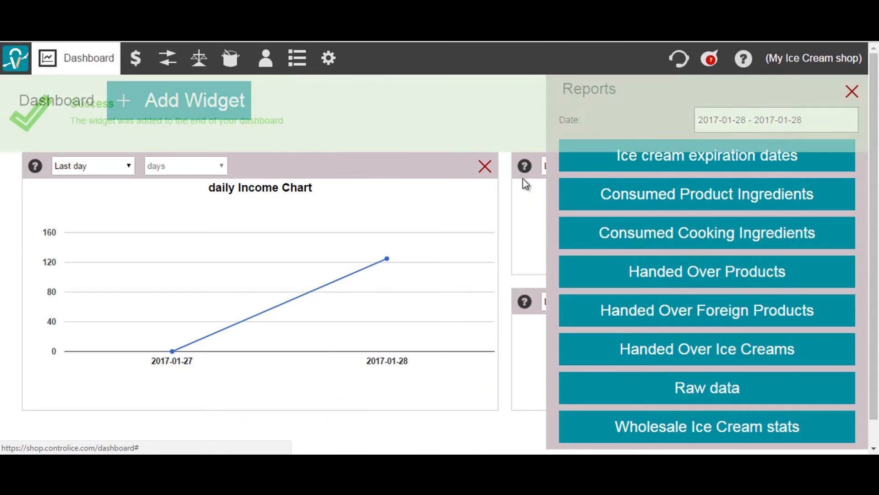
{"action": "left_click", "coordinate": [852, 93]}
{"action": "left_click", "coordinate": [853, 93]}
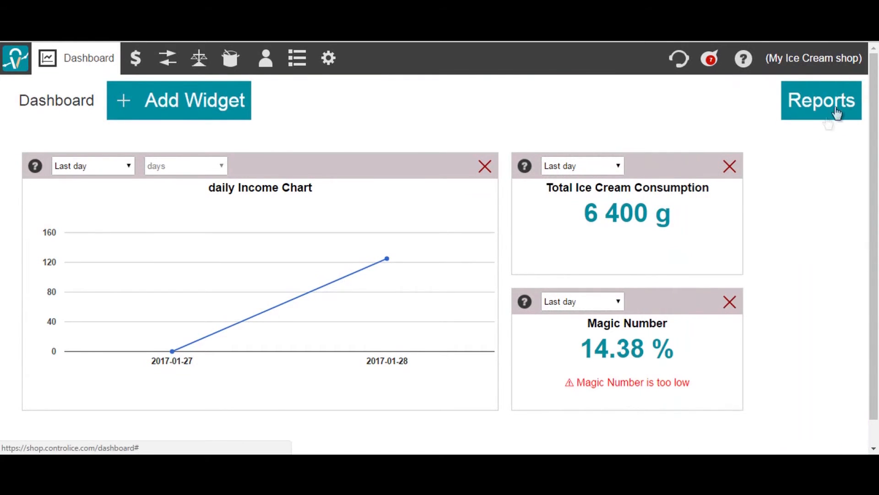
Review the dashboard widgets, including the 14.38 % Magic Number value.
{"action": "scroll", "coordinate": [872, 223], "scroll_direction": "down", "scroll_amount": 1}
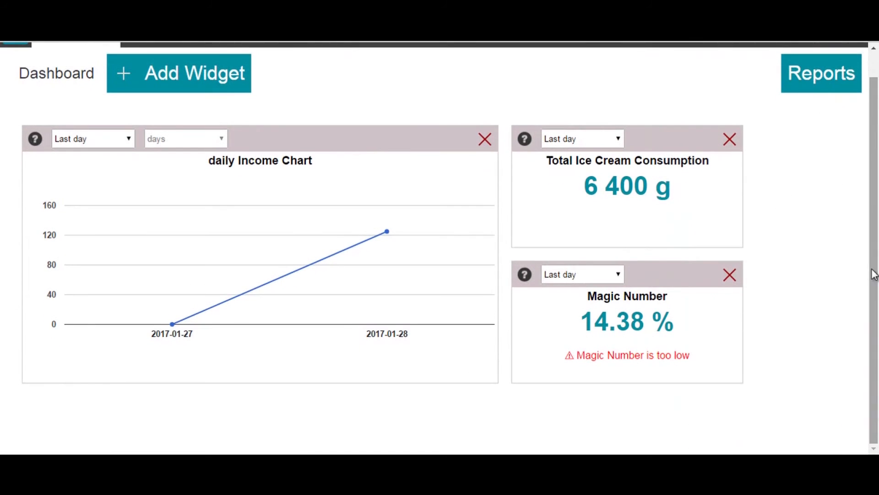
{"action": "left_click_drag", "start_coordinate": [581, 320], "coordinate": [647, 321]}
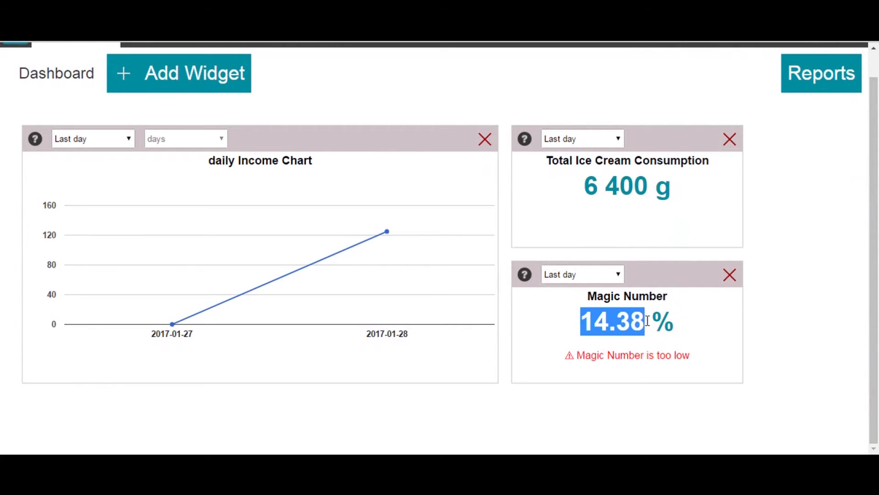
{"action": "left_click", "coordinate": [647, 322]}
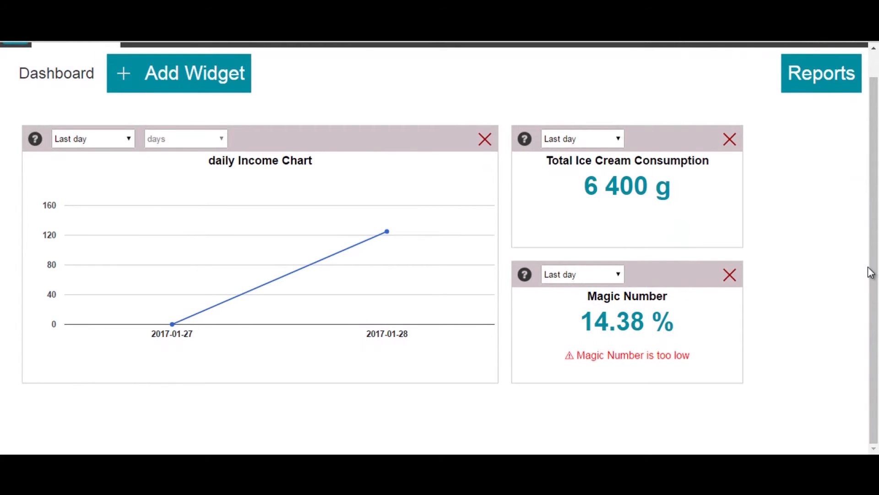
{"action": "scroll", "coordinate": [870, 254], "scroll_direction": "up", "scroll_amount": 1}
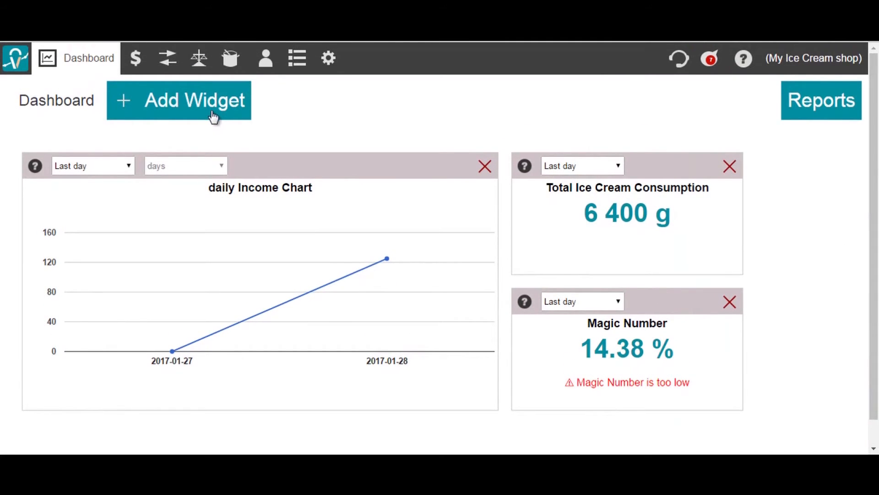
Add a Product Income Chart widget from Products statistics, then delete it again.
{"action": "left_click", "coordinate": [212, 110]}
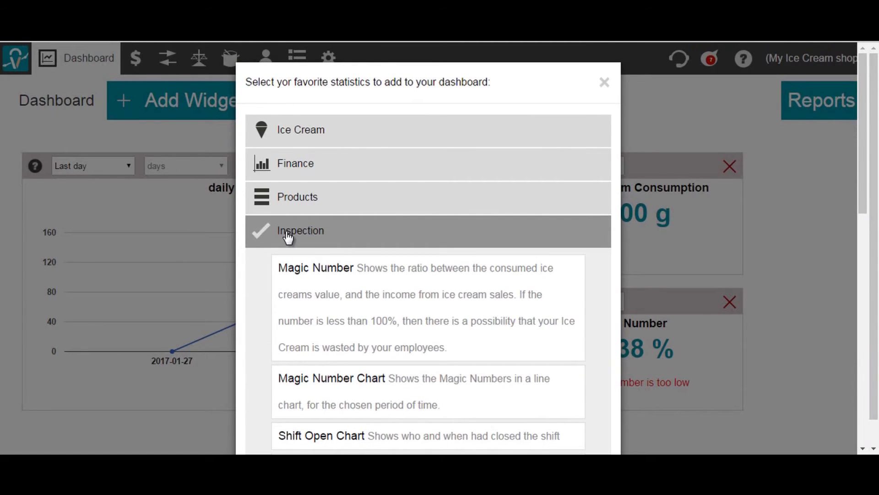
{"action": "left_click", "coordinate": [315, 210]}
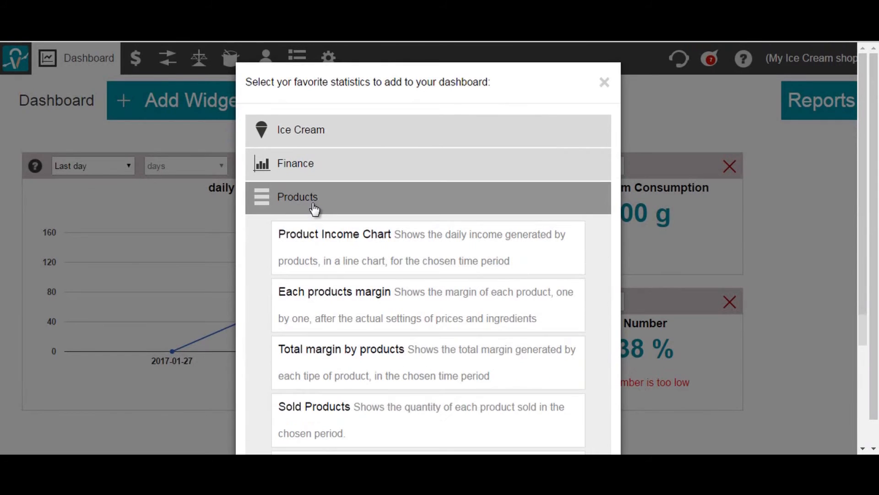
{"action": "left_click", "coordinate": [319, 234]}
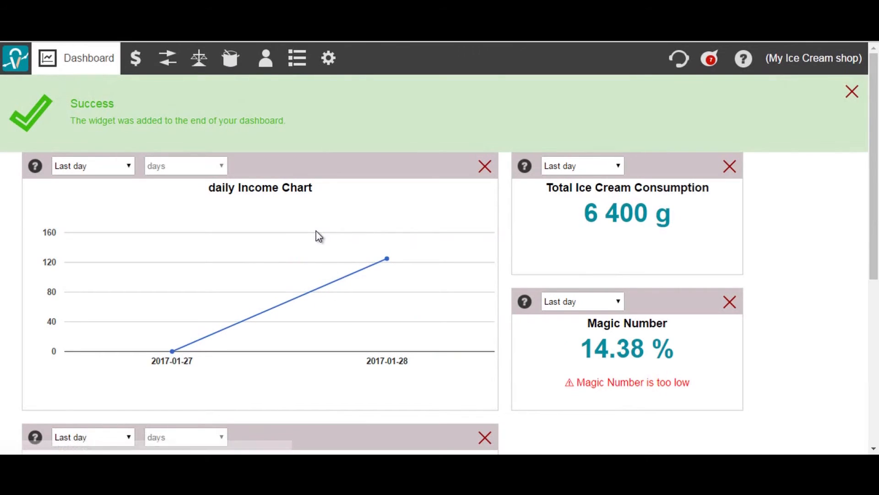
{"action": "left_click_drag", "start_coordinate": [875, 211], "coordinate": [876, 346]}
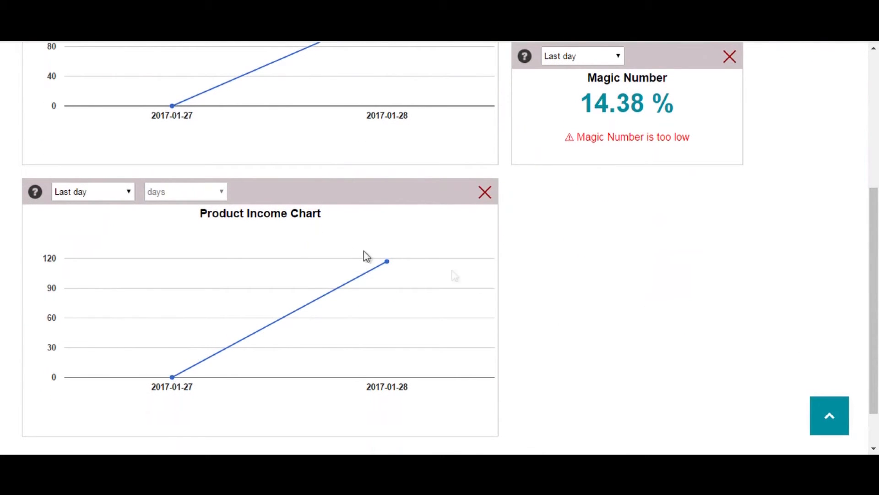
{"action": "left_click_drag", "start_coordinate": [442, 200], "coordinate": [578, 182]}
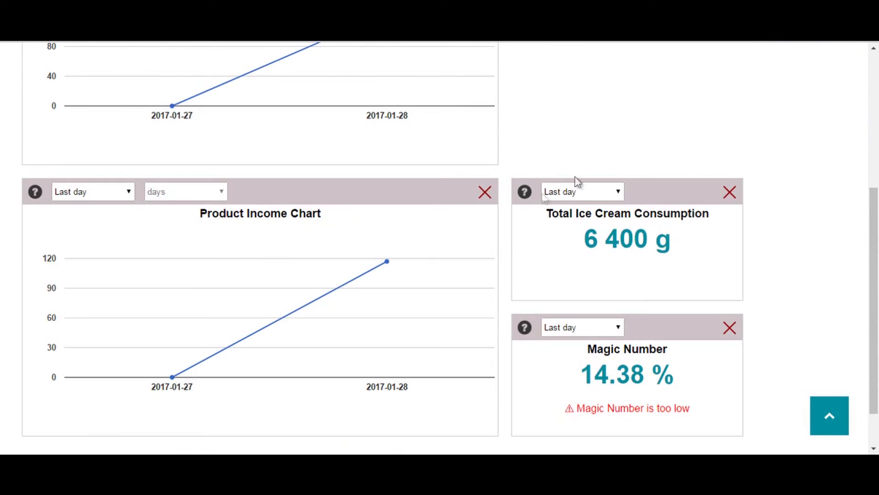
{"action": "left_click", "coordinate": [484, 194]}
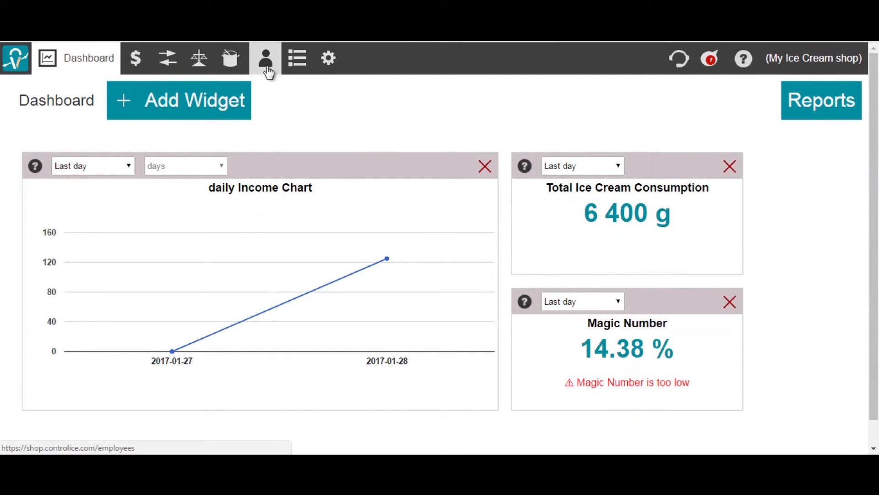
Add employee 'Salesman' with an e-mail, password and Seller privileges, and save it.
{"action": "left_click", "coordinate": [262, 58]}
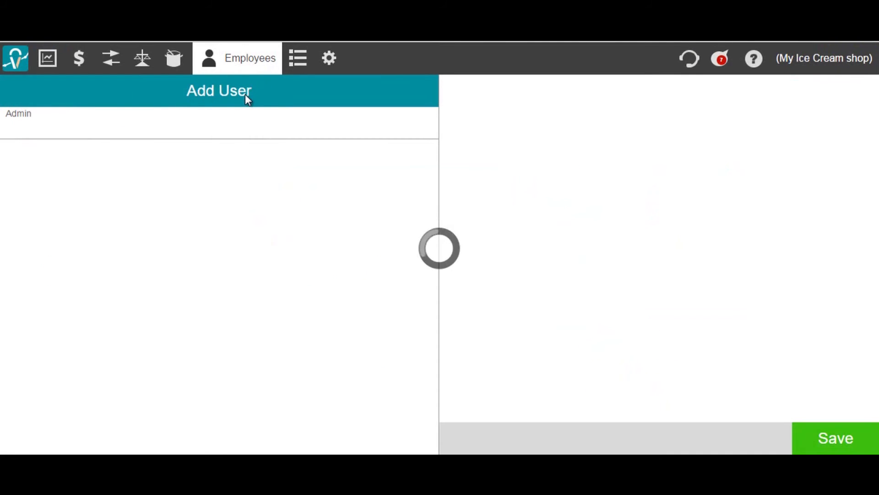
{"action": "left_click", "coordinate": [647, 106]}
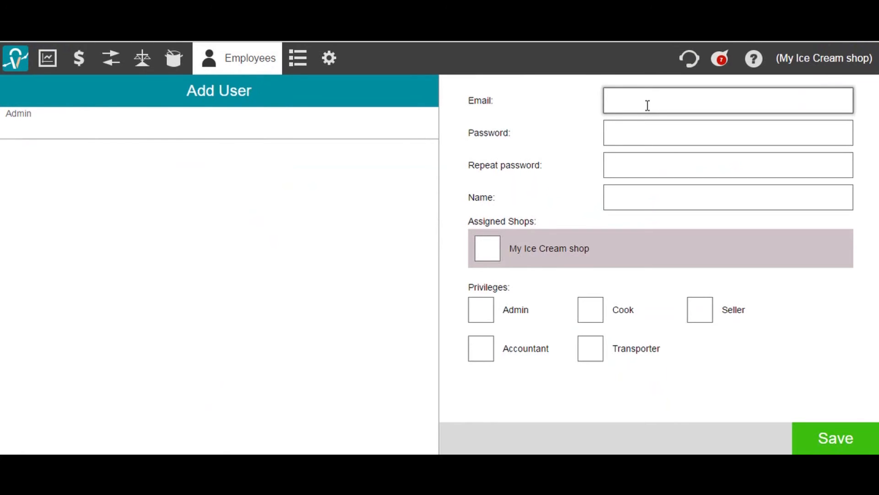
{"action": "type", "text": "sales @sales.com"}
{"action": "left_click", "coordinate": [628, 139]}
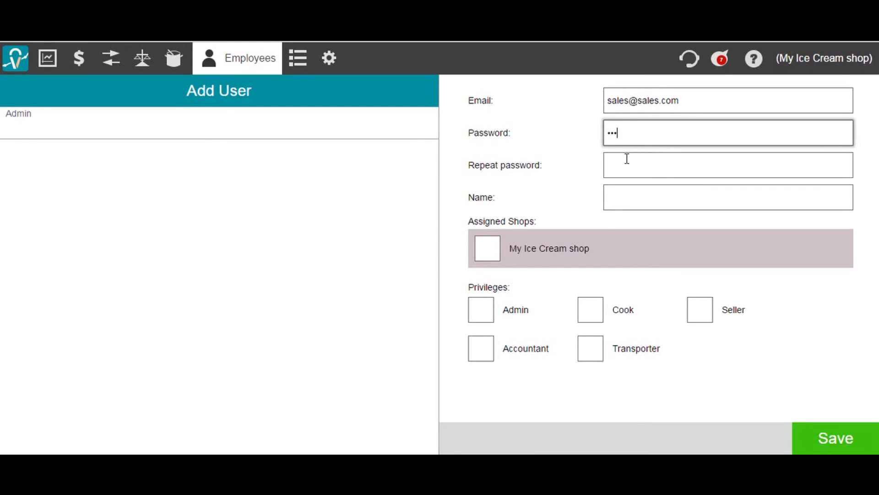
{"action": "type", "text": "4"}
{"action": "left_click", "coordinate": [626, 158]}
{"action": "type", "text": "1234"}
{"action": "left_click", "coordinate": [622, 189]}
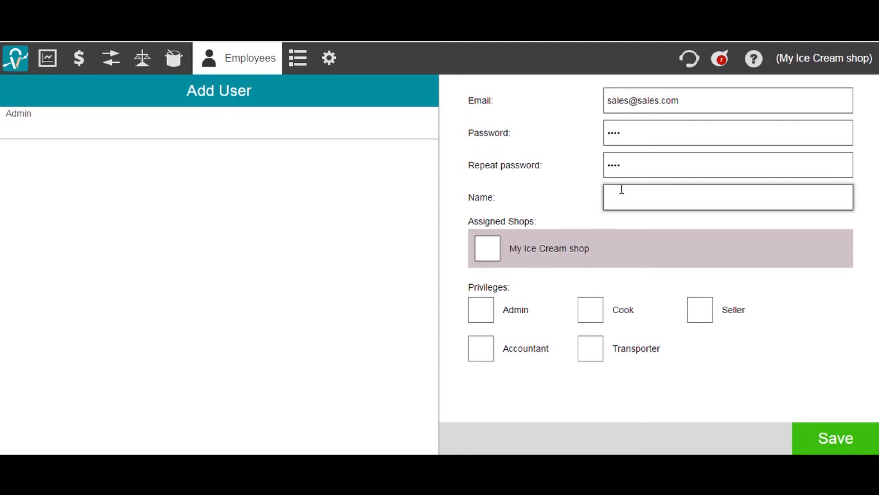
{"action": "type", "text": "Salesman"}
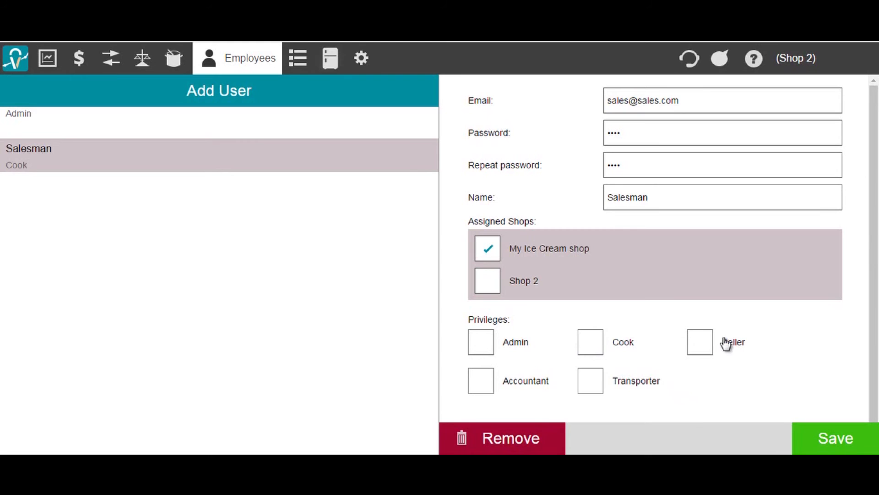
{"action": "left_click", "coordinate": [705, 343]}
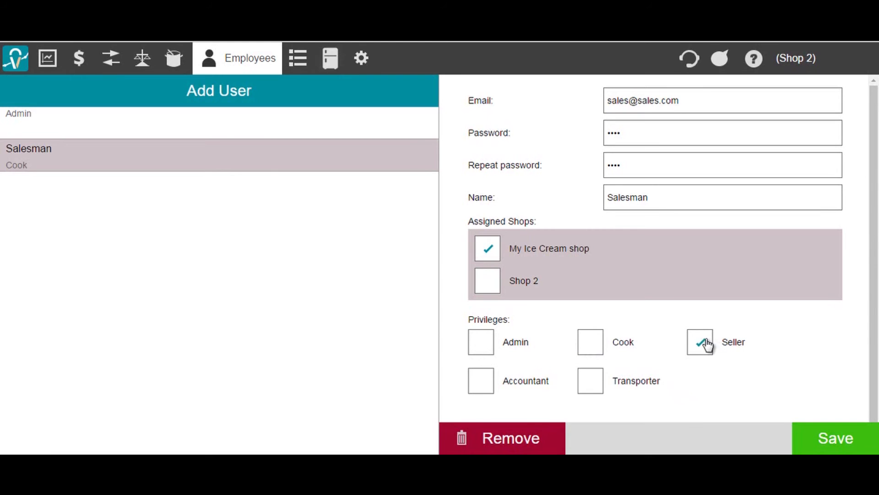
{"action": "left_click", "coordinate": [815, 439]}
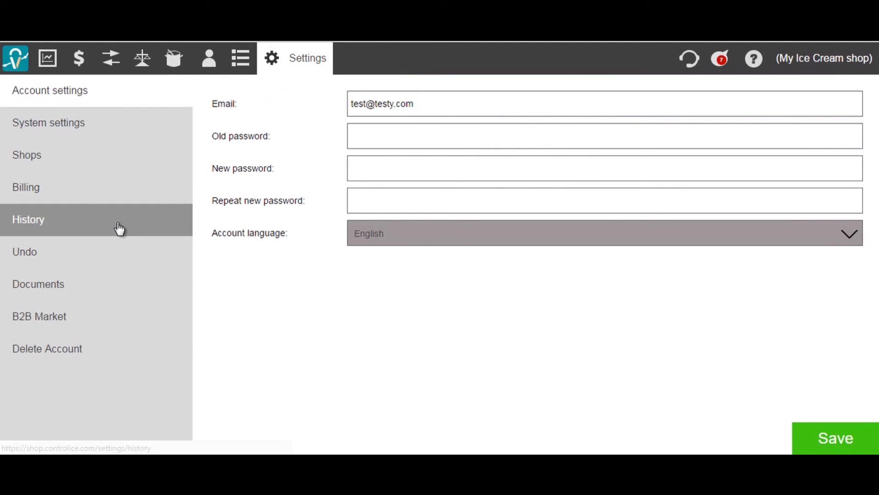
Create a new blank shop named 'Shop 2' without copying settings.
{"action": "left_click", "coordinate": [103, 164]}
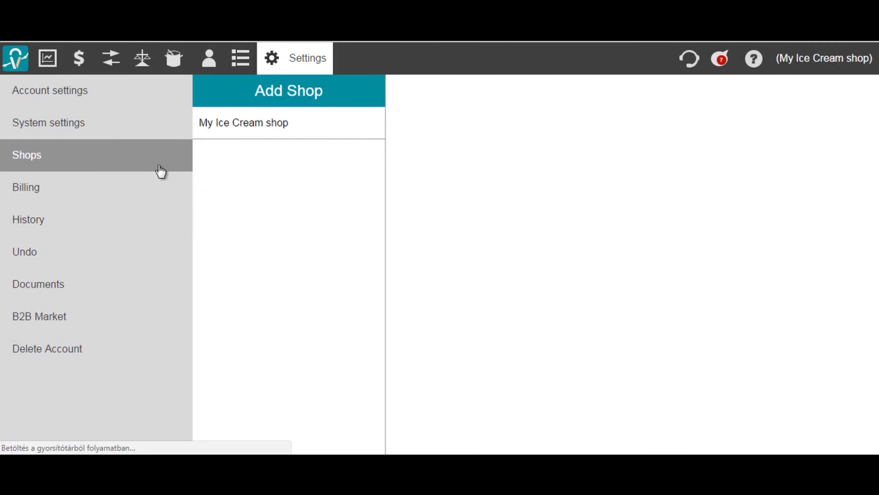
{"action": "left_click", "coordinate": [271, 95]}
{"action": "left_click", "coordinate": [515, 104]}
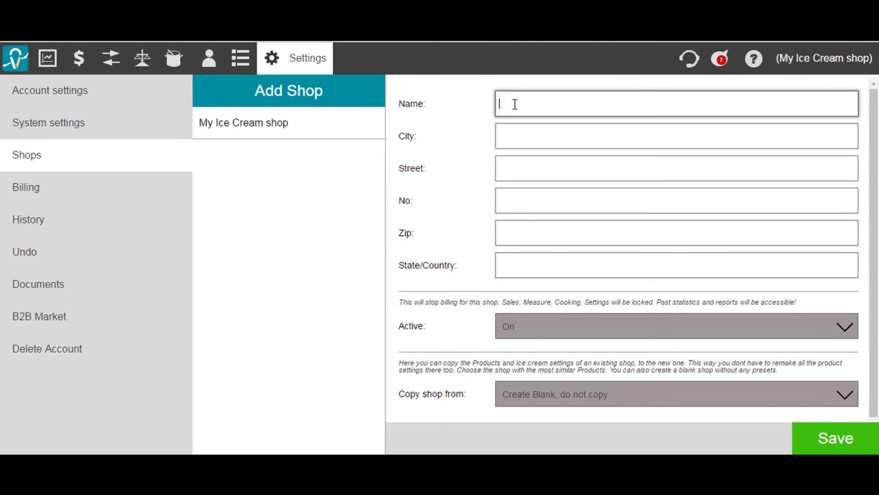
{"action": "type", "text": "Shop 2"}
{"action": "left_click", "coordinate": [848, 400]}
{"action": "left_click", "coordinate": [850, 405]}
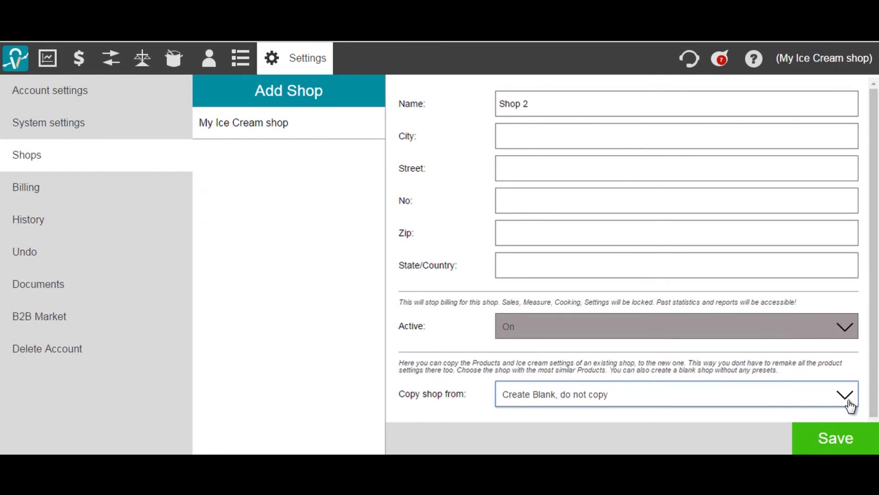
{"action": "left_click", "coordinate": [828, 449]}
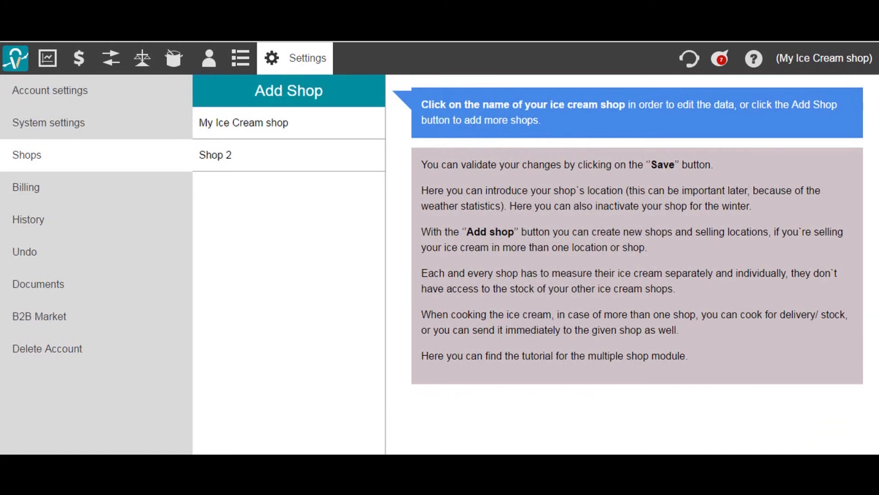
Reload the page and go to the cooking section.
{"action": "key", "text": "F5"}
{"action": "mouse_move", "coordinate": [275, 64]}
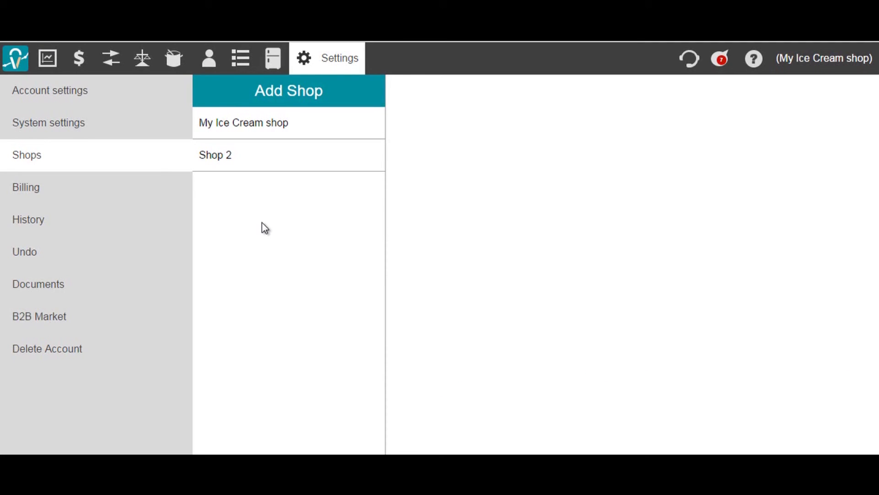
{"action": "left_click", "coordinate": [179, 62]}
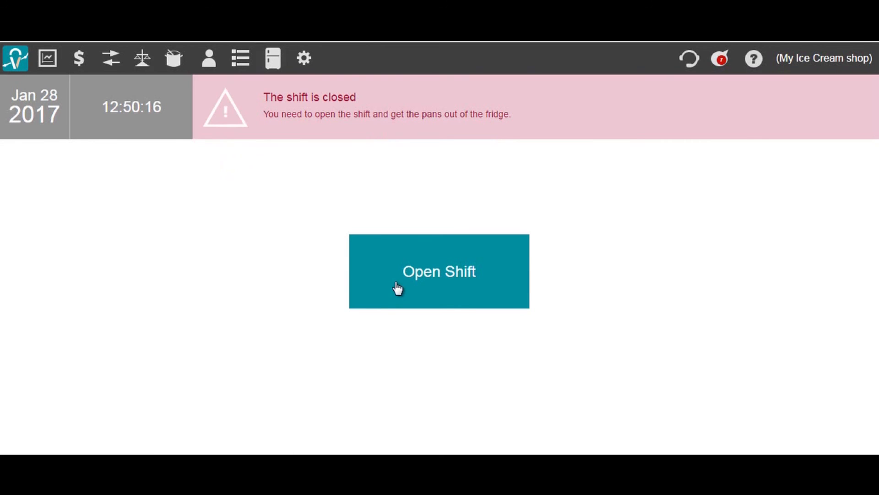
Open the shift and start a new cooking batch targeting the Depository.
{"action": "left_click", "coordinate": [395, 287]}
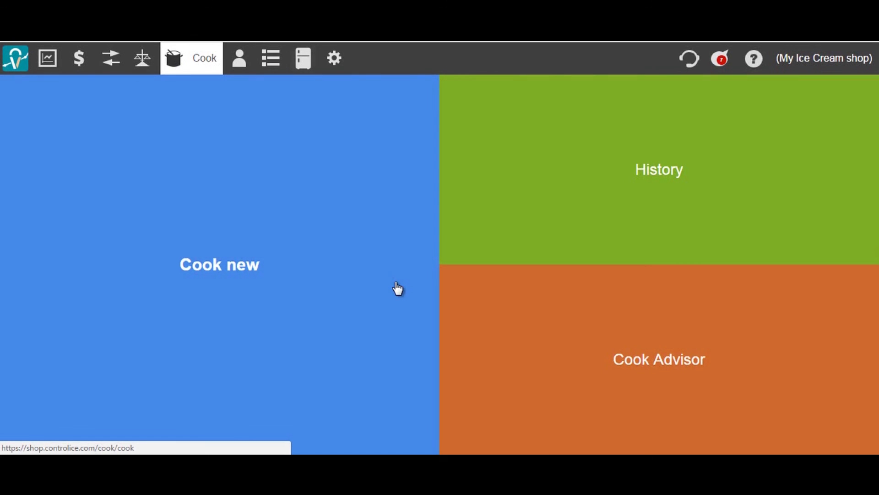
{"action": "left_click", "coordinate": [274, 270]}
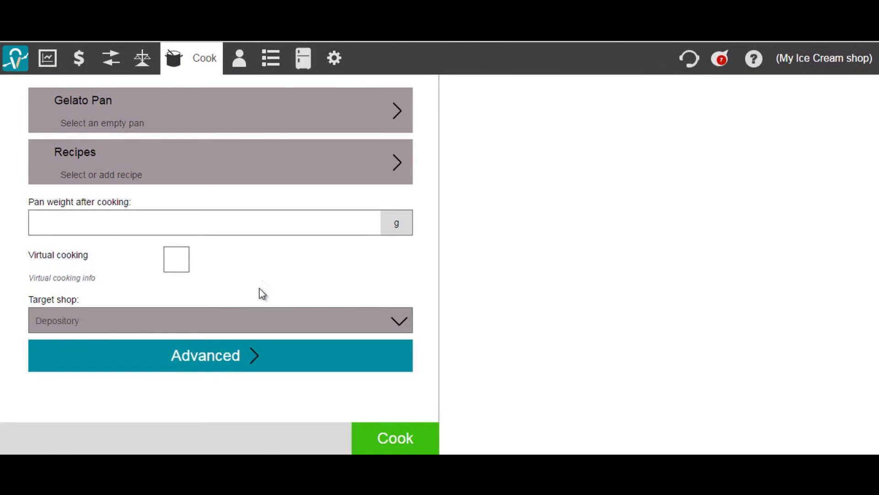
{"action": "left_click", "coordinate": [391, 321]}
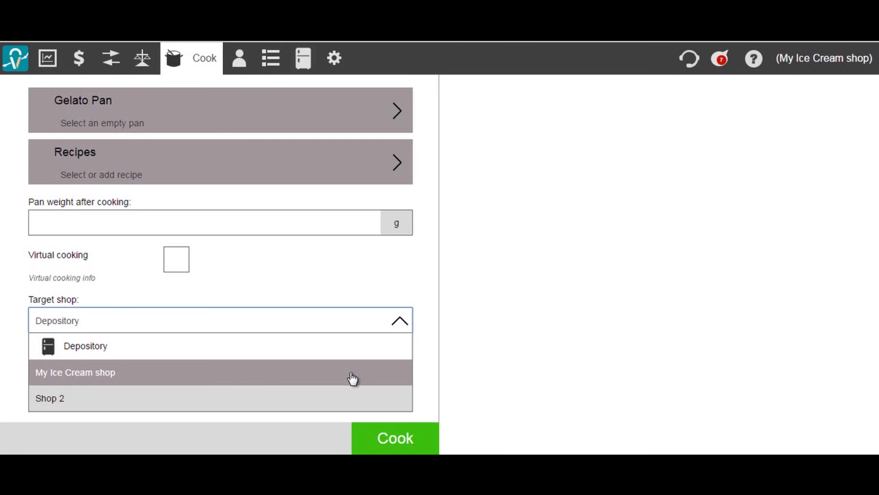
{"action": "left_click", "coordinate": [351, 355]}
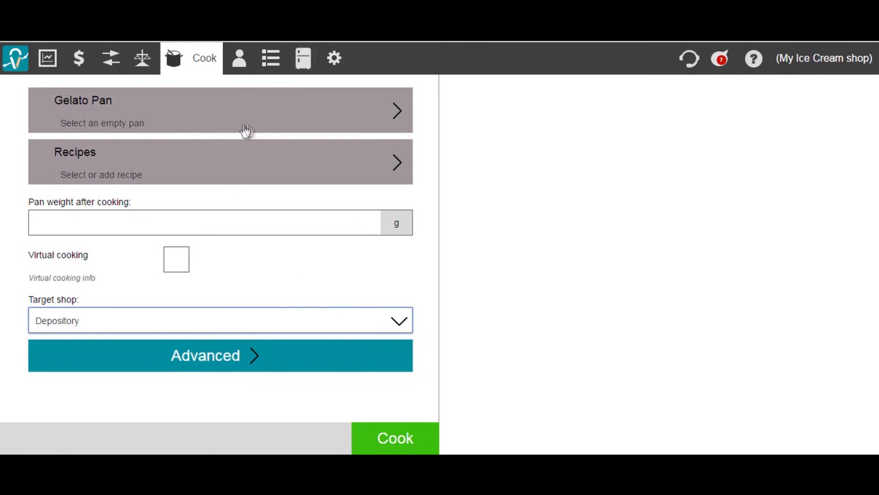
Cook 6500 g of Chocolate in pan B3, then go to the pan transport page.
{"action": "left_click", "coordinate": [328, 119]}
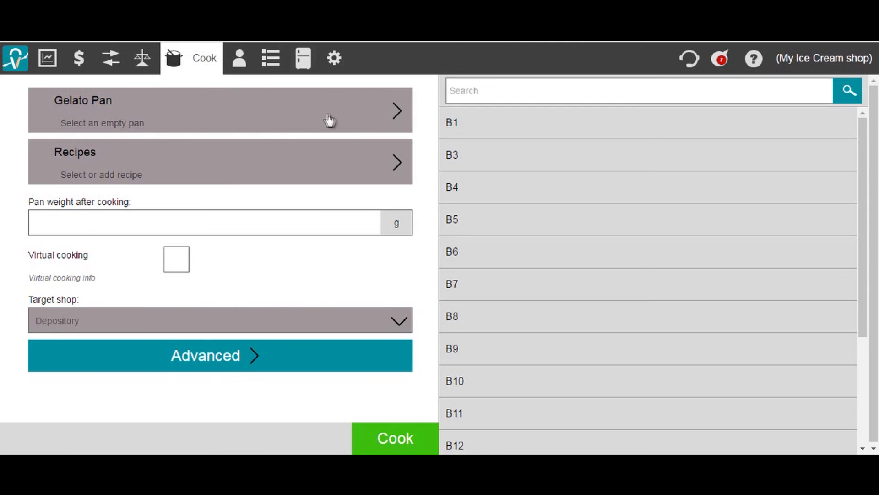
{"action": "left_click", "coordinate": [482, 157]}
{"action": "left_click", "coordinate": [393, 161]}
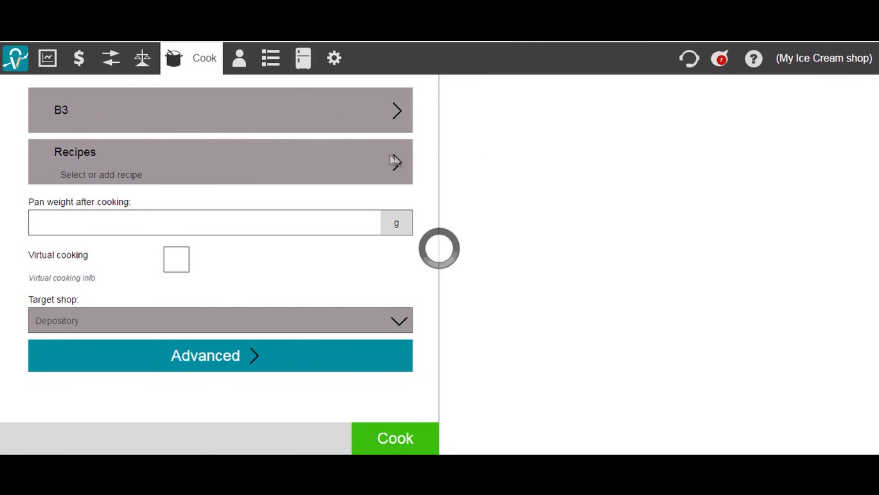
{"action": "left_click", "coordinate": [505, 159]}
{"action": "left_click", "coordinate": [342, 223]}
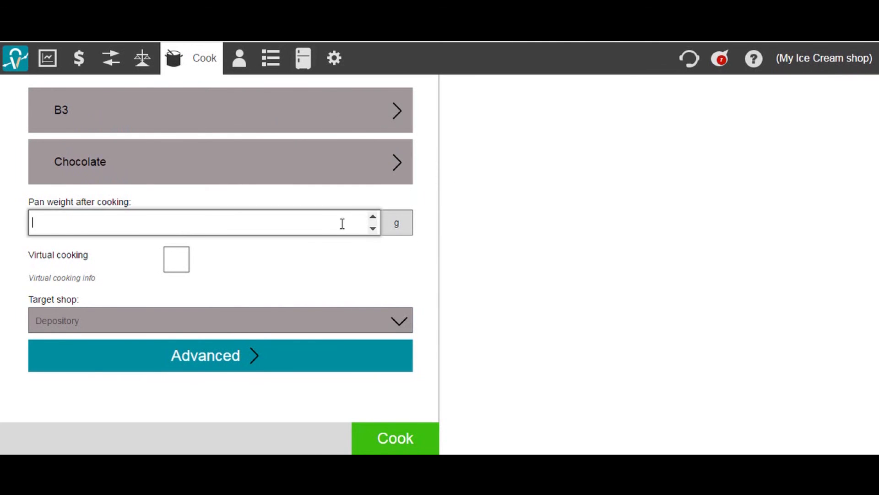
{"action": "type", "text": "6500"}
{"action": "left_click", "coordinate": [403, 445]}
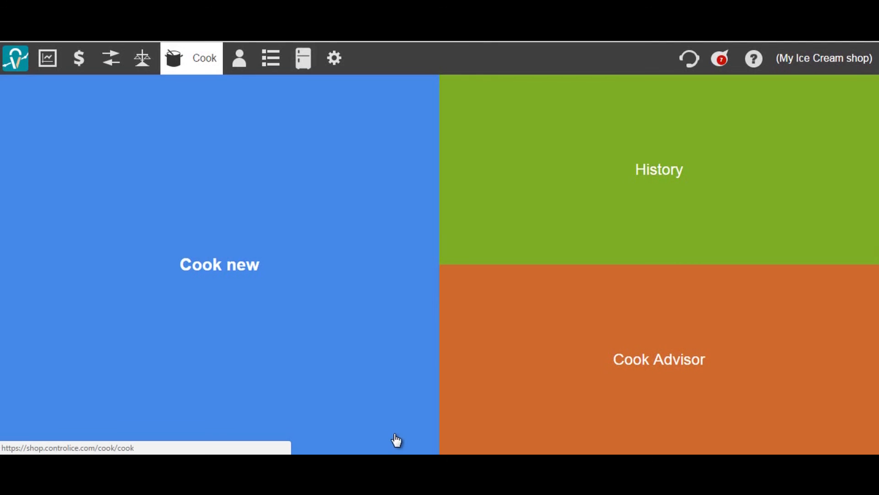
{"action": "left_click", "coordinate": [302, 59]}
{"action": "left_click", "coordinate": [308, 94]}
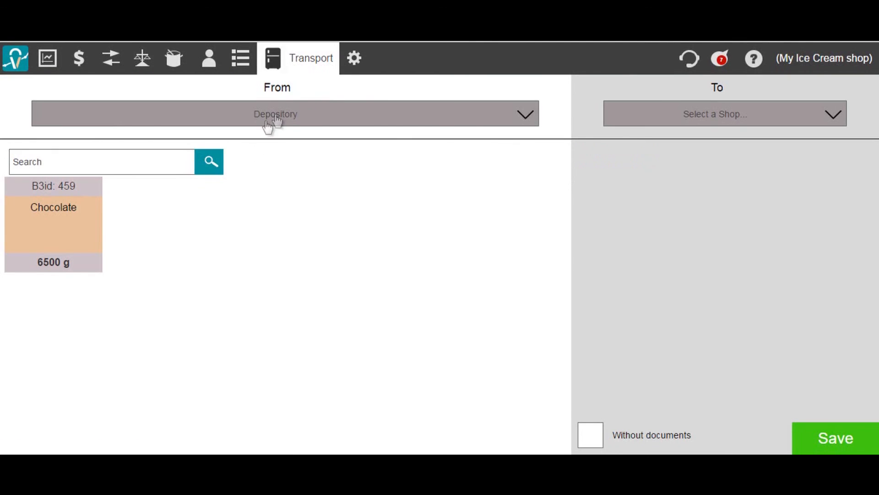
Transport the 6500 g Chocolate pan to Shop 2, save it, and sign out.
{"action": "left_click_drag", "start_coordinate": [80, 219], "coordinate": [679, 277]}
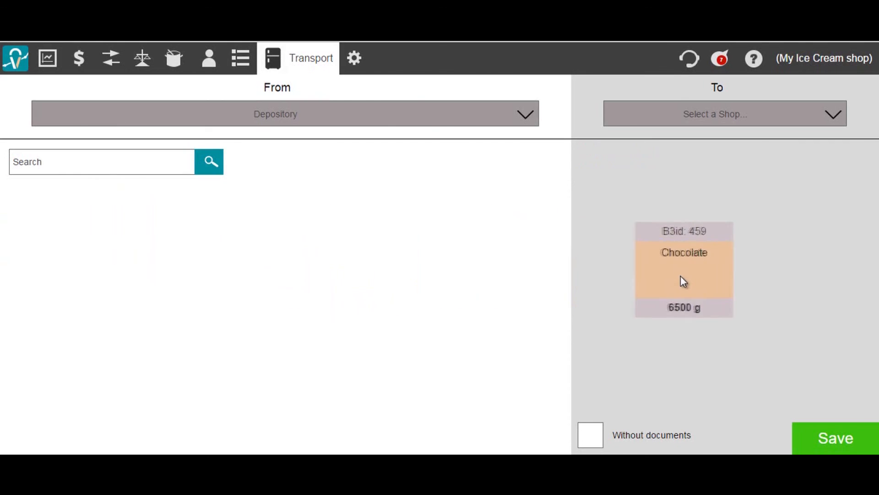
{"action": "left_click", "coordinate": [755, 120]}
{"action": "left_click", "coordinate": [700, 219]}
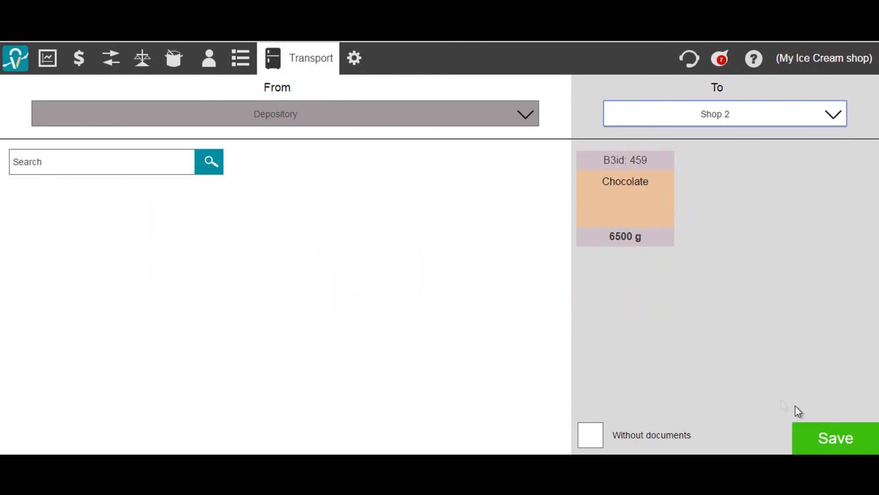
{"action": "left_click", "coordinate": [814, 438]}
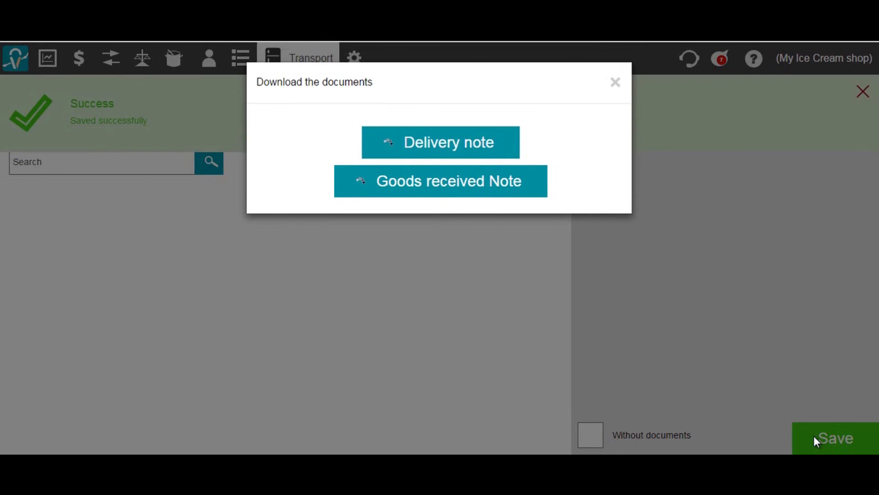
{"action": "left_click", "coordinate": [616, 87]}
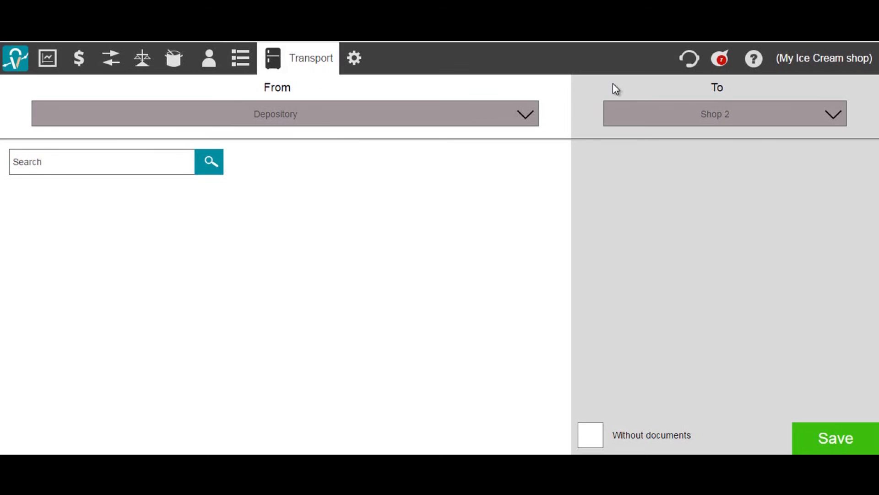
{"action": "mouse_move", "coordinate": [806, 46]}
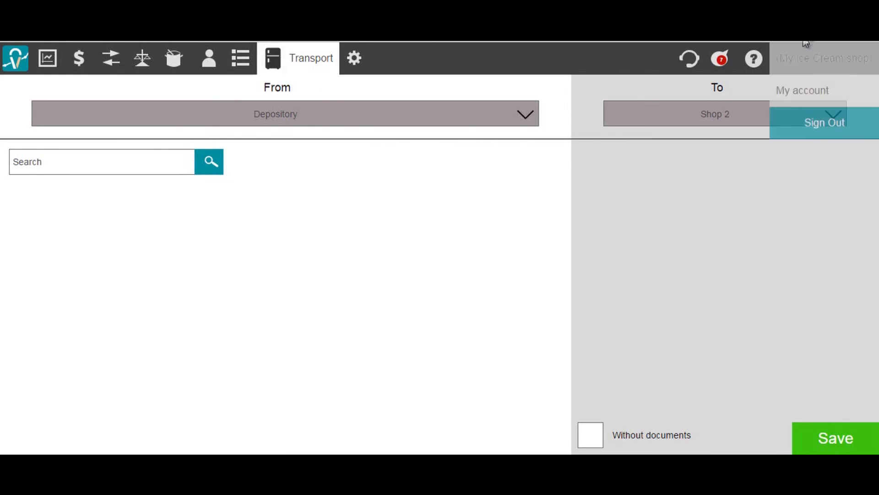
{"action": "left_click", "coordinate": [805, 121]}
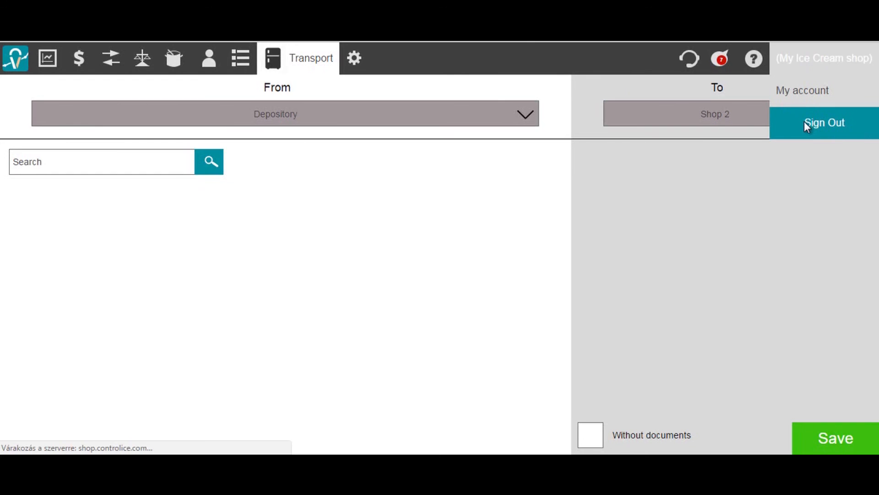